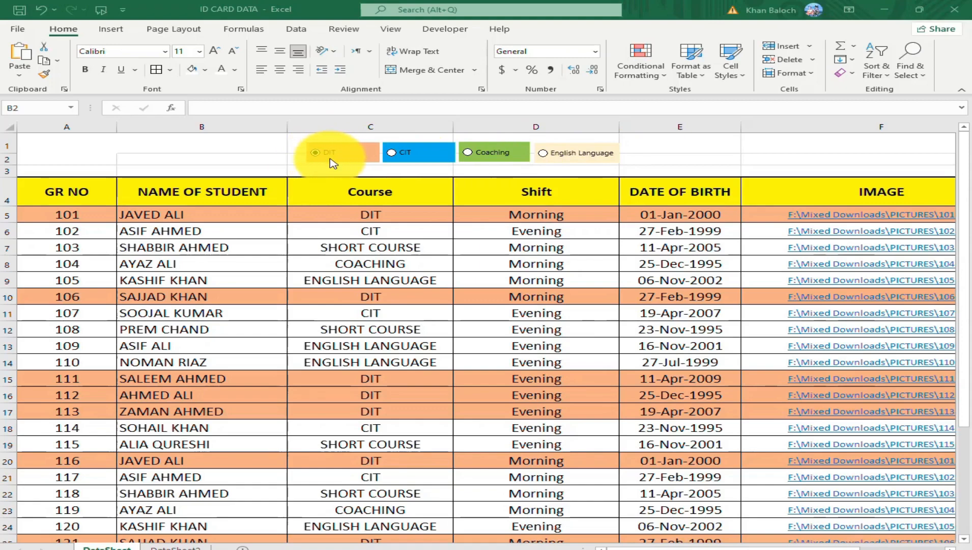
Try the DIT, CIT, Coaching and English Language option buttons on DataSheet to examine how each one highlights its course rows.
{"action": "left_click", "coordinate": [391, 153]}
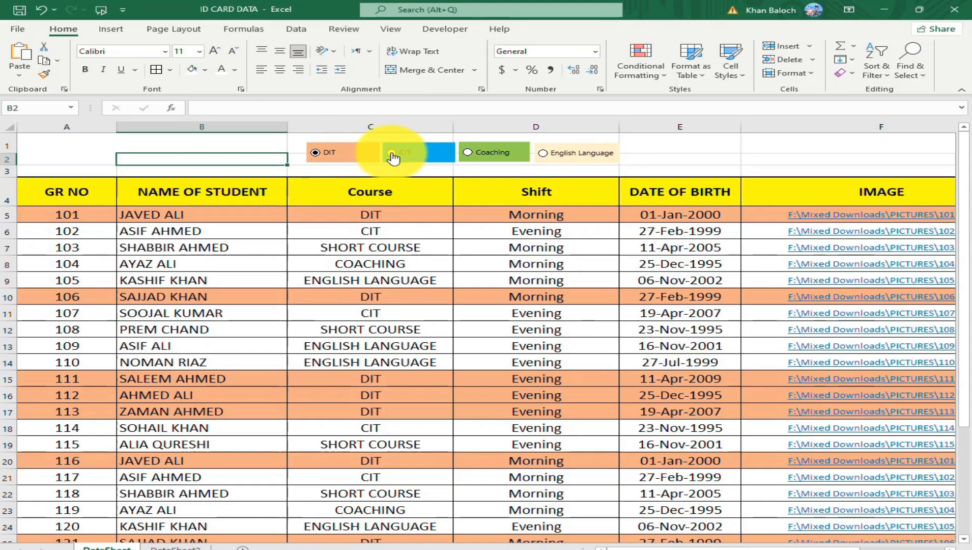
{"action": "left_click", "coordinate": [392, 153]}
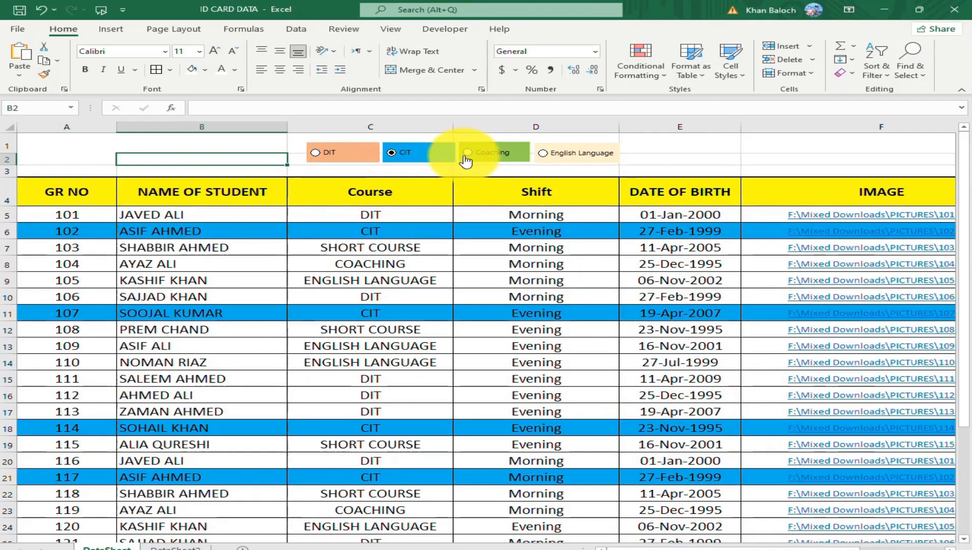
{"action": "left_click", "coordinate": [469, 154]}
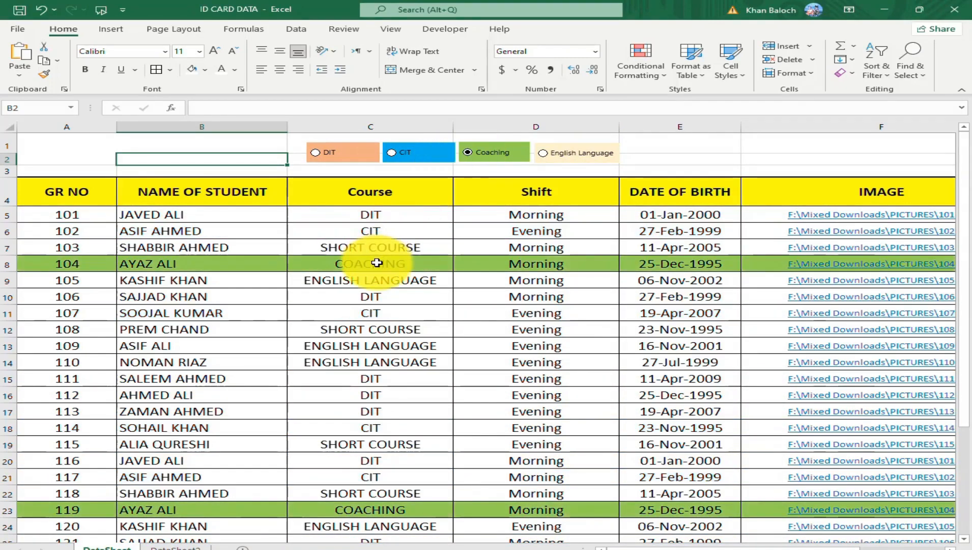
{"action": "left_click", "coordinate": [543, 152]}
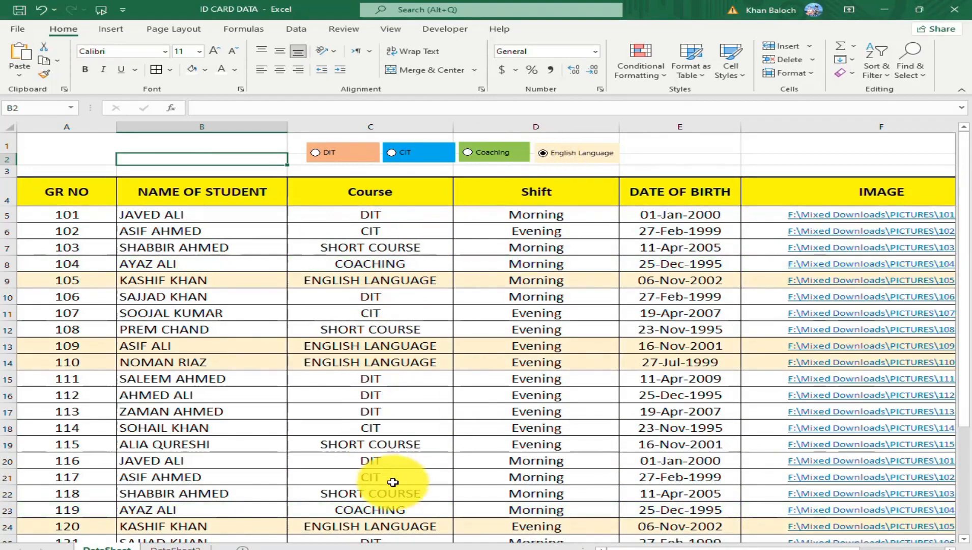
{"action": "left_click", "coordinate": [317, 154]}
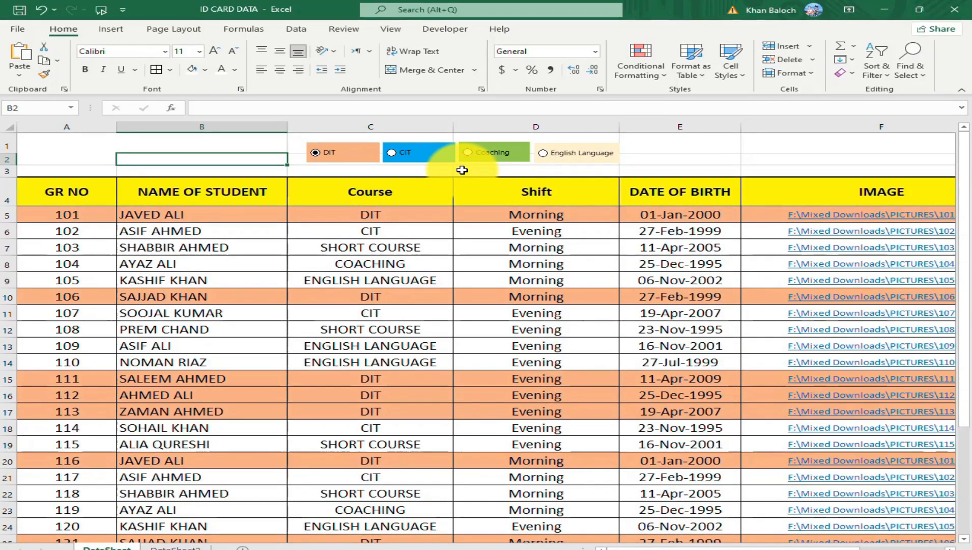
{"action": "left_click", "coordinate": [391, 158]}
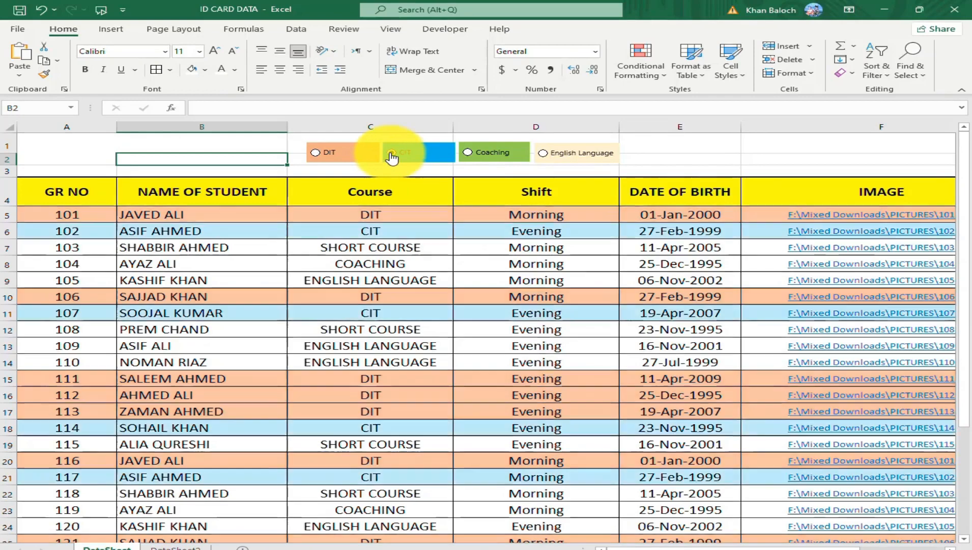
{"action": "left_click", "coordinate": [469, 156]}
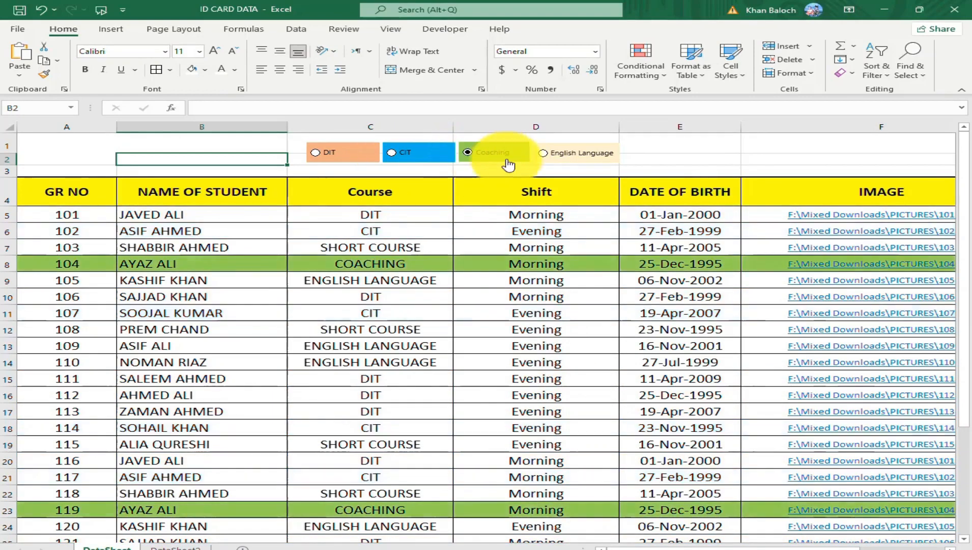
{"action": "left_click", "coordinate": [545, 154]}
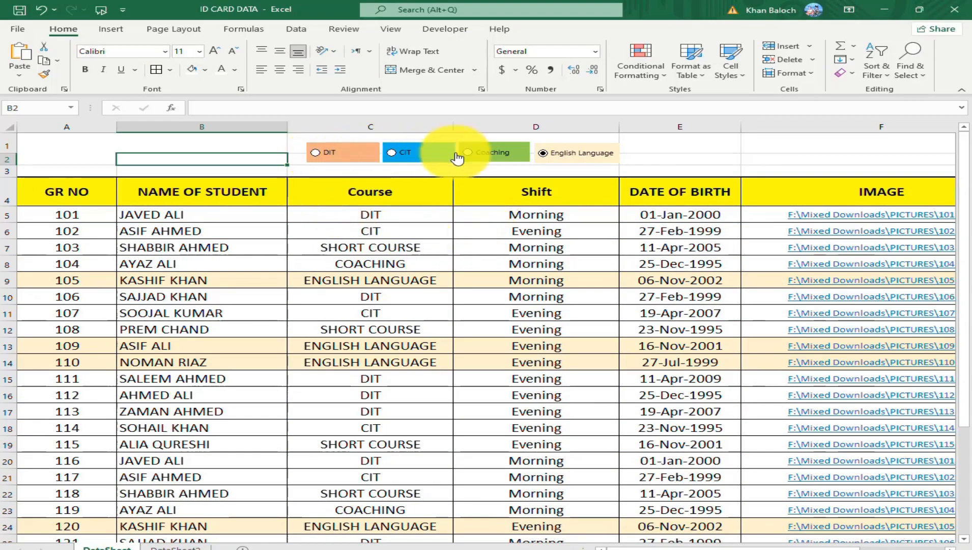
{"action": "left_click", "coordinate": [319, 153]}
{"action": "left_click", "coordinate": [393, 156]}
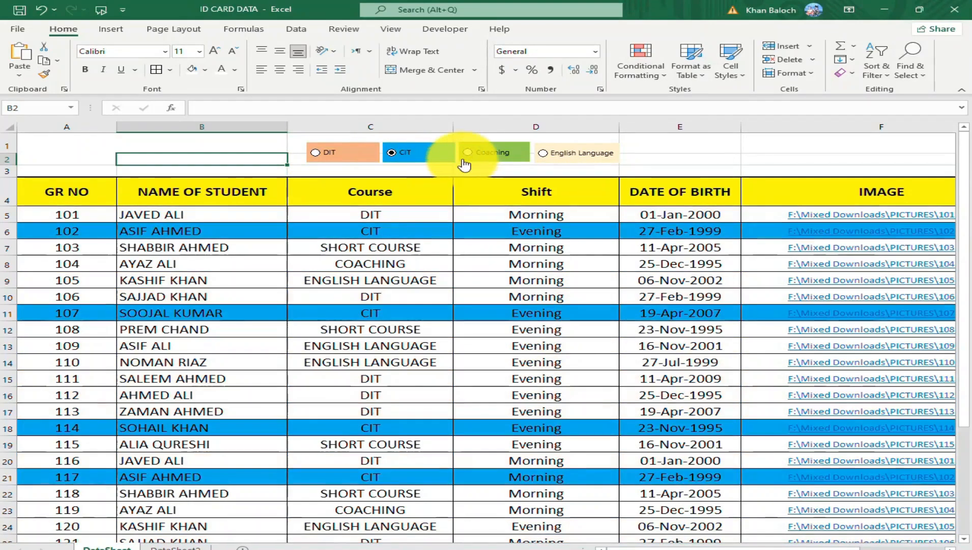
{"action": "left_click", "coordinate": [471, 154]}
{"action": "left_click", "coordinate": [544, 155]}
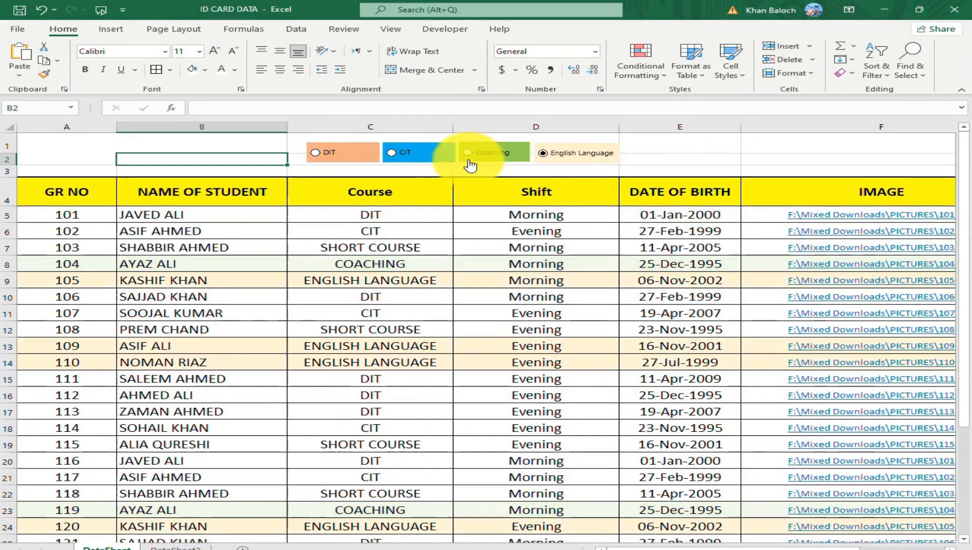
{"action": "left_click", "coordinate": [467, 155]}
{"action": "left_click", "coordinate": [391, 155]}
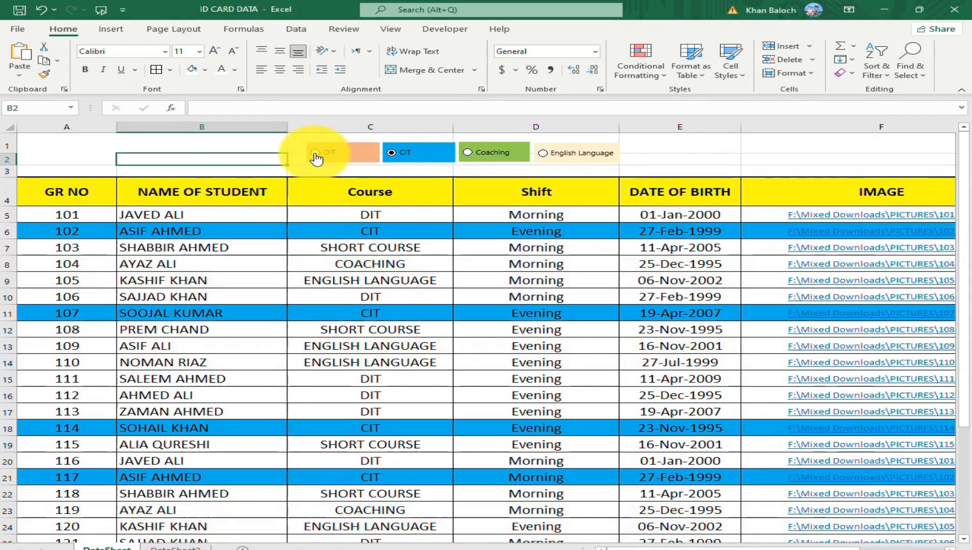
{"action": "left_click", "coordinate": [316, 156]}
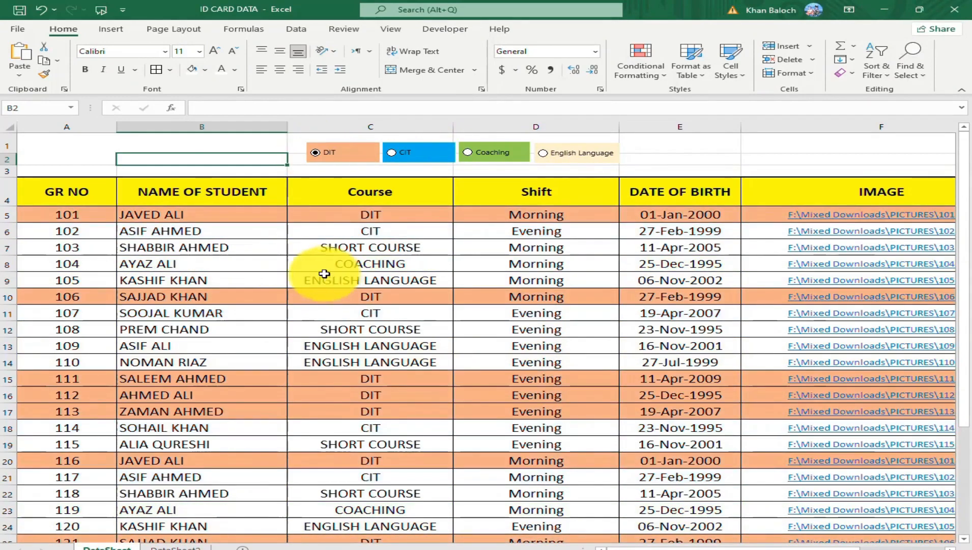
Switch to the DataSheet2 sheet and look over its unhighlighted student table.
{"action": "left_click", "coordinate": [176, 547]}
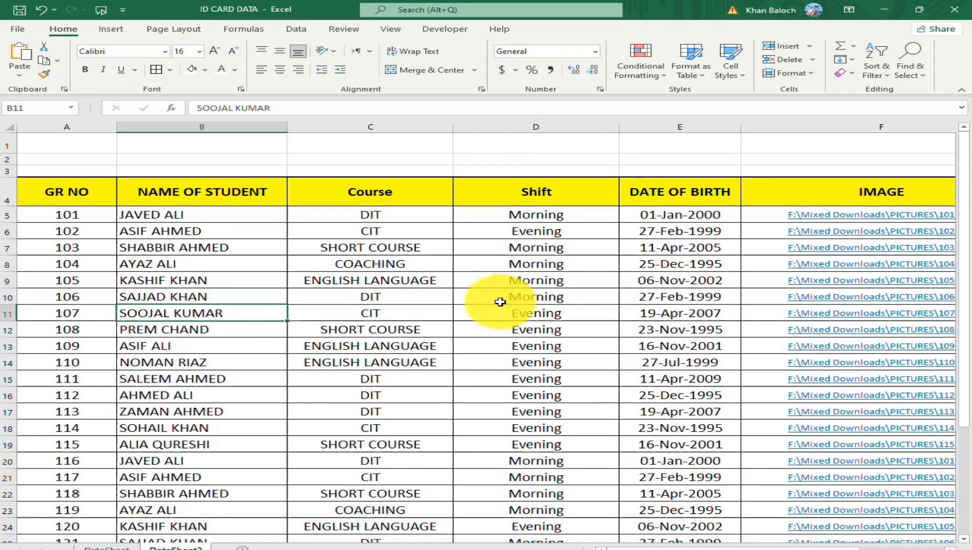
{"action": "scroll", "coordinate": [499, 390], "scroll_direction": "down", "scroll_amount": 2}
{"action": "scroll", "coordinate": [497, 395], "scroll_direction": "up", "scroll_amount": 2}
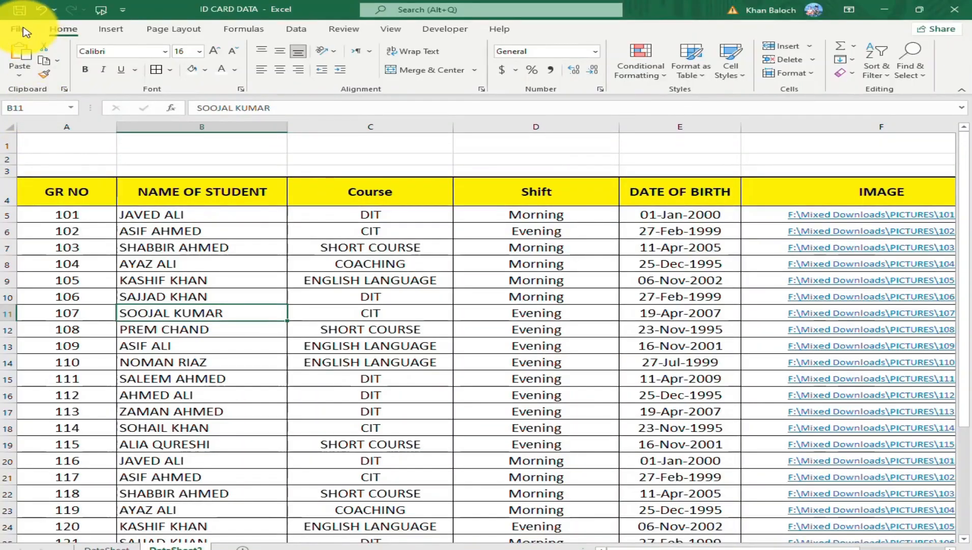
Make sure Developer is enabled among the main tabs in the Excel ribbon customization options and apply the settings.
{"action": "left_click", "coordinate": [22, 31]}
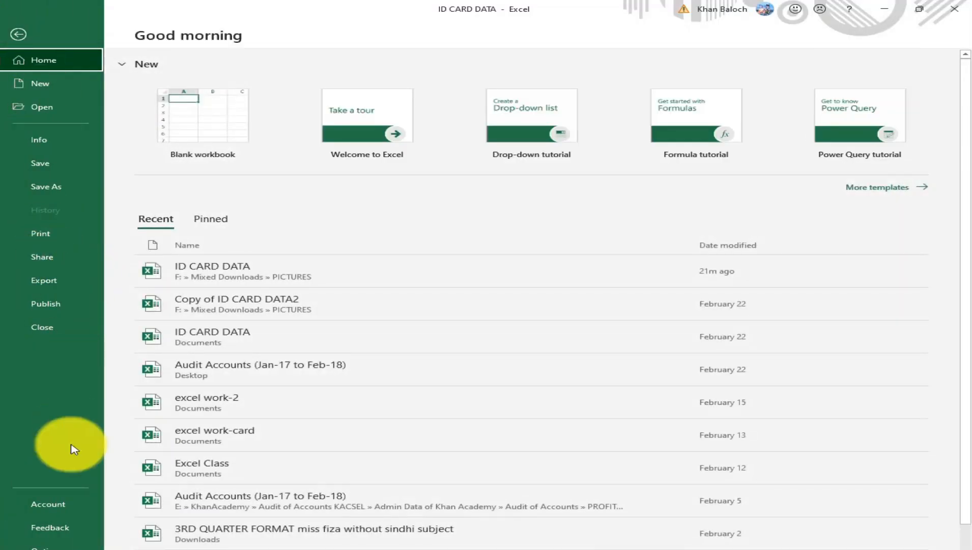
{"action": "left_click", "coordinate": [46, 545]}
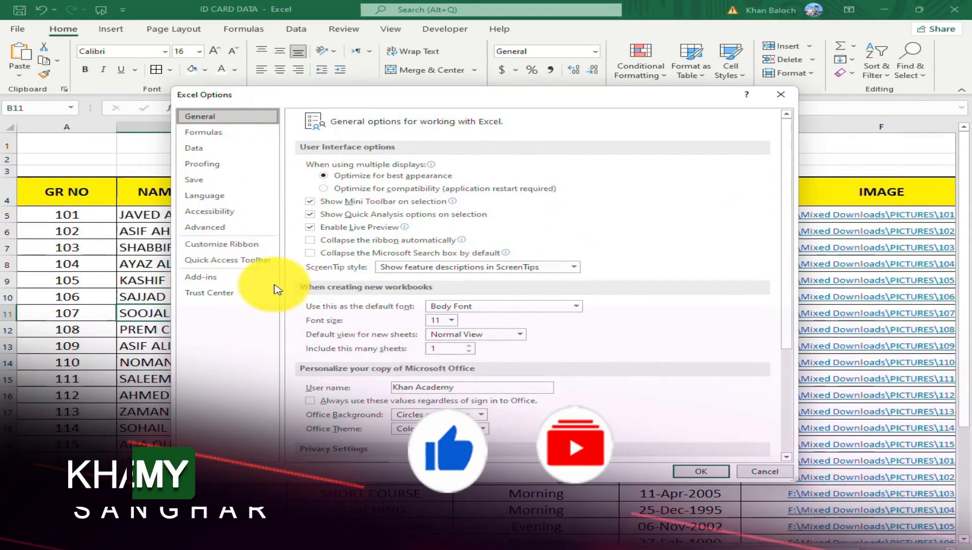
{"action": "left_click", "coordinate": [232, 246]}
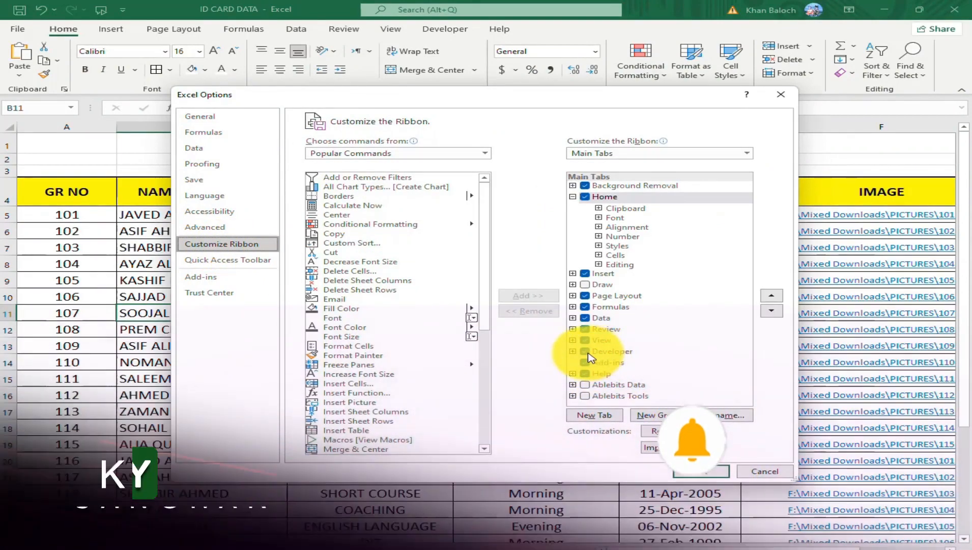
{"action": "left_click", "coordinate": [589, 355]}
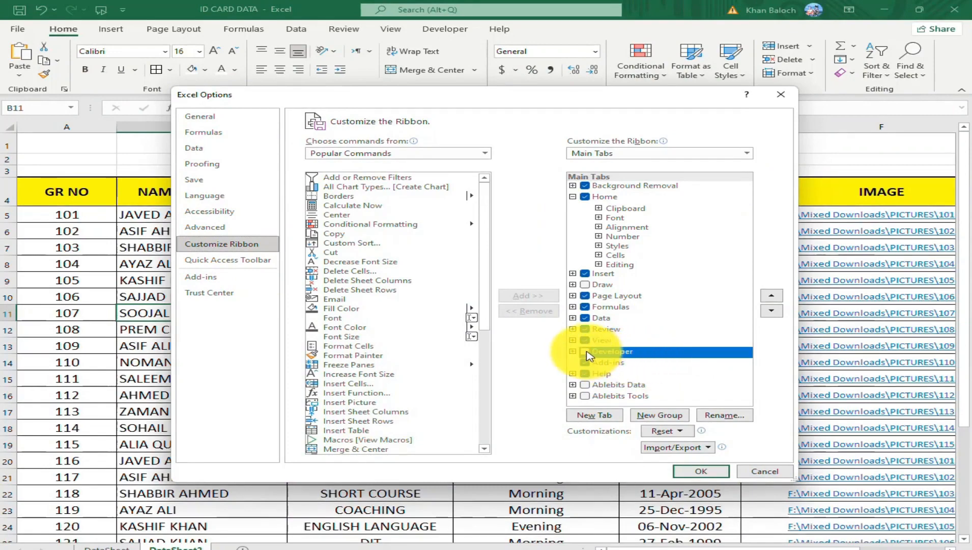
{"action": "left_click", "coordinate": [587, 353]}
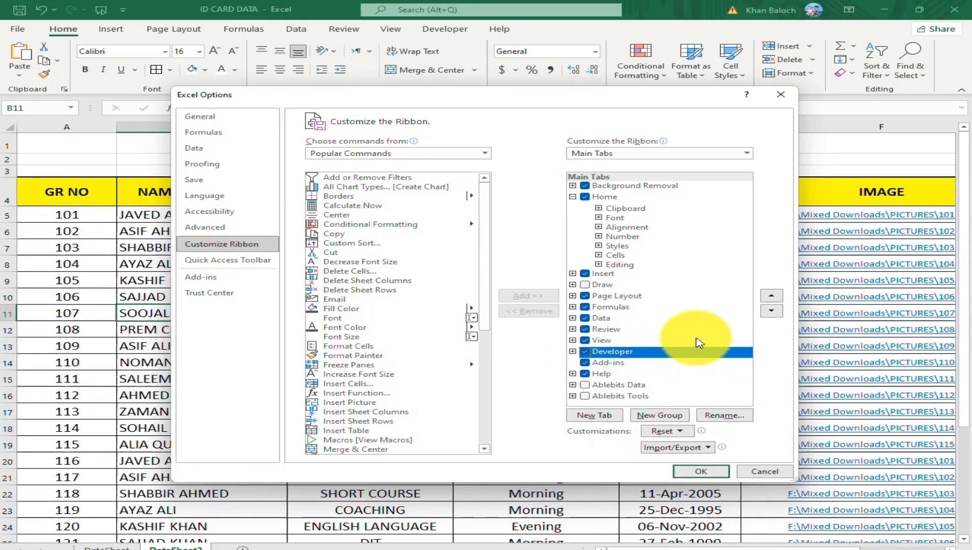
{"action": "left_click", "coordinate": [572, 196]}
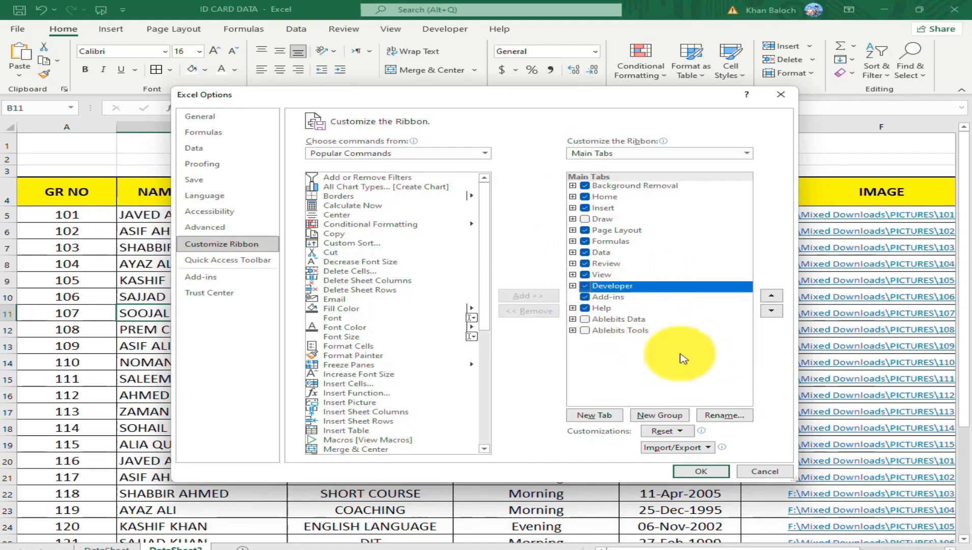
{"action": "left_click", "coordinate": [699, 472]}
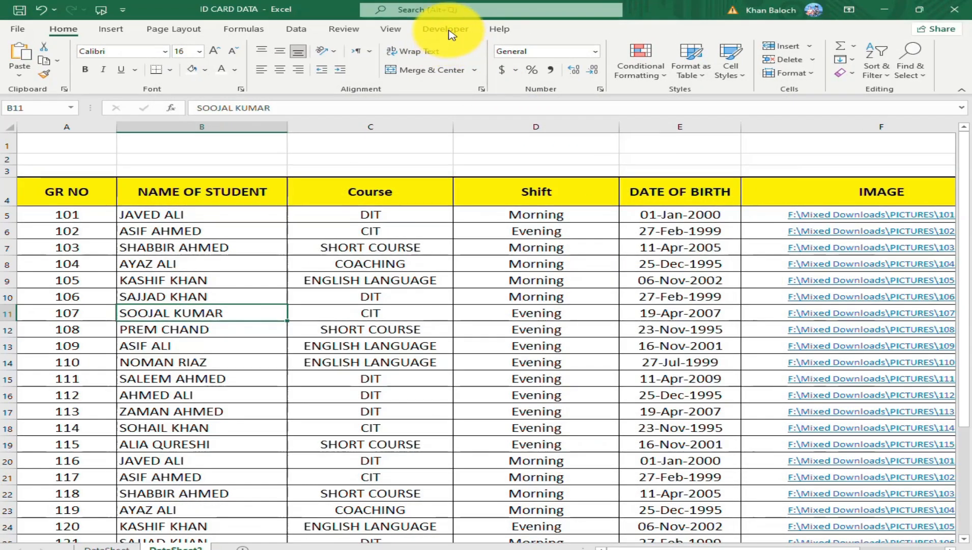
Insert an Option Button form control in the blank rows above the NAME OF STUDENT header and label it DIT.
{"action": "left_click", "coordinate": [449, 31]}
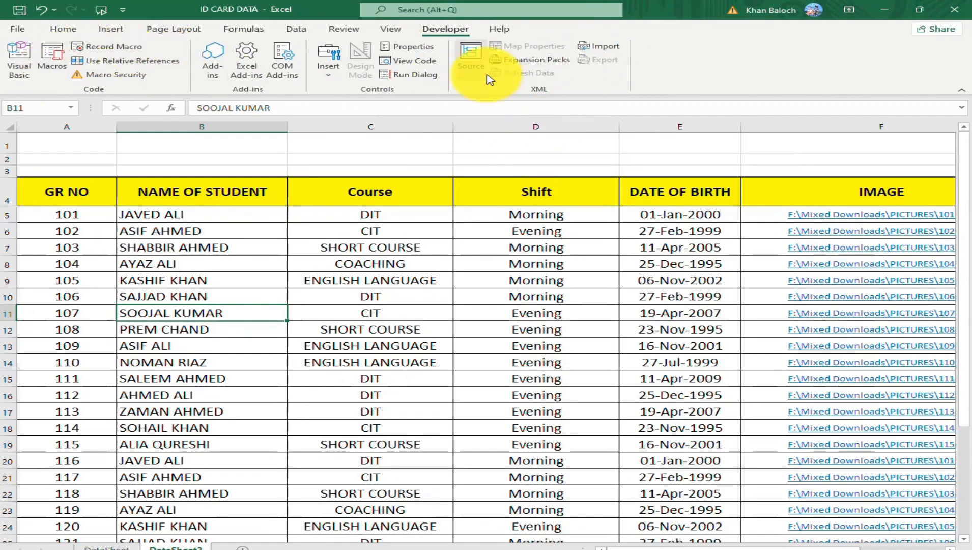
{"action": "left_click", "coordinate": [332, 78]}
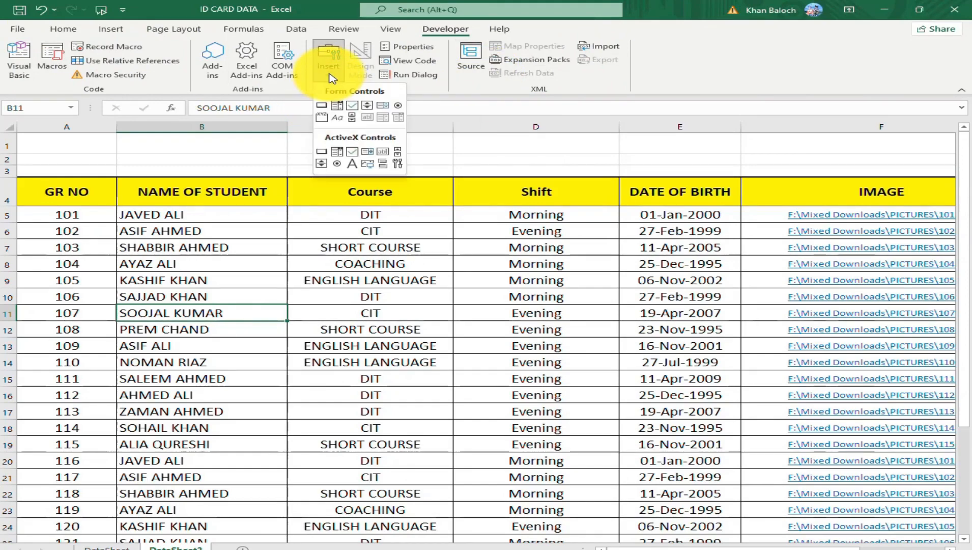
{"action": "left_click", "coordinate": [399, 108]}
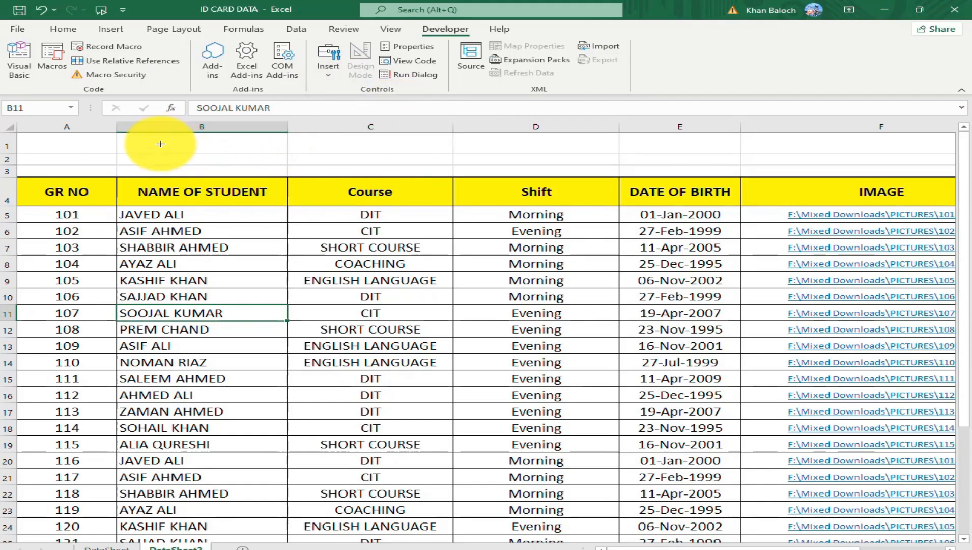
{"action": "left_click_drag", "start_coordinate": [160, 143], "coordinate": [240, 164]}
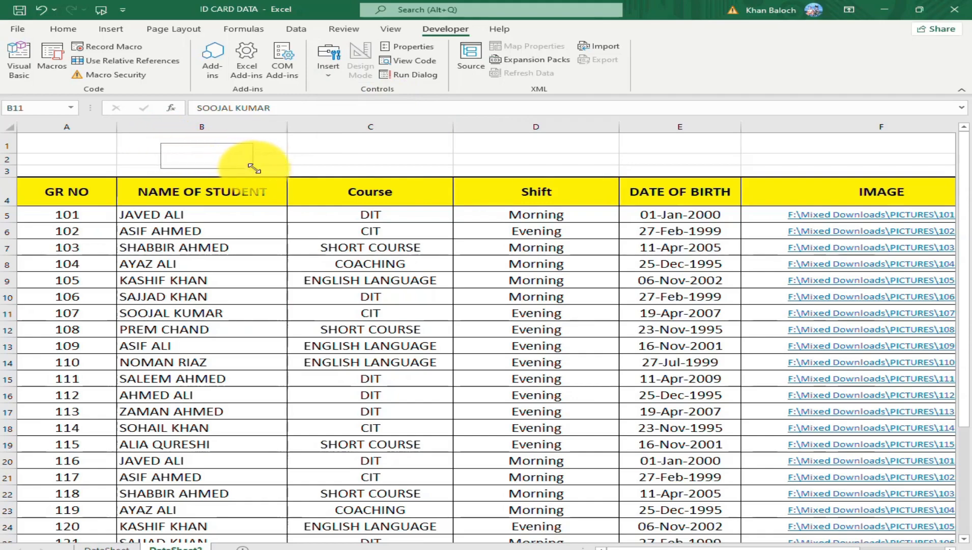
{"action": "left_click_drag", "start_coordinate": [254, 168], "coordinate": [253, 168]}
{"action": "left_click_drag", "start_coordinate": [198, 143], "coordinate": [203, 140]}
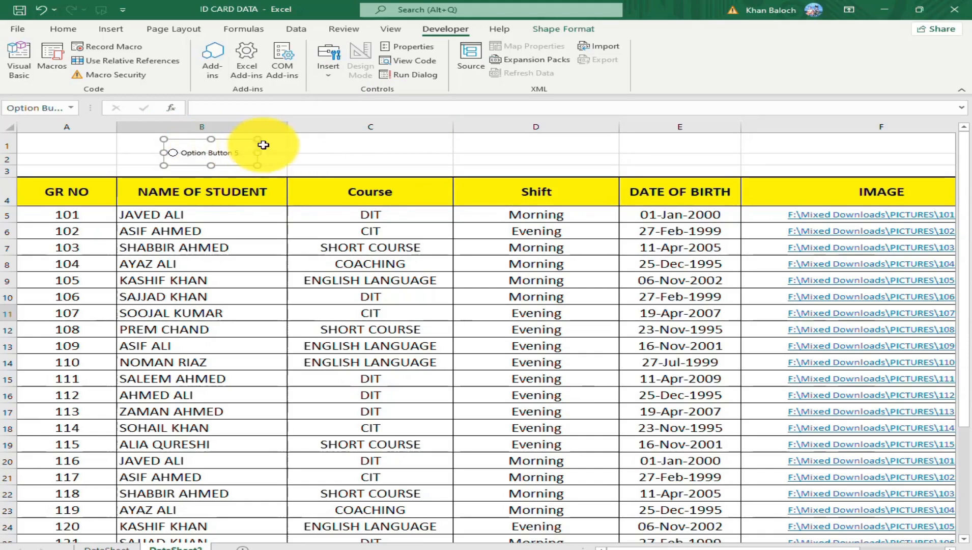
{"action": "left_click", "coordinate": [183, 153]}
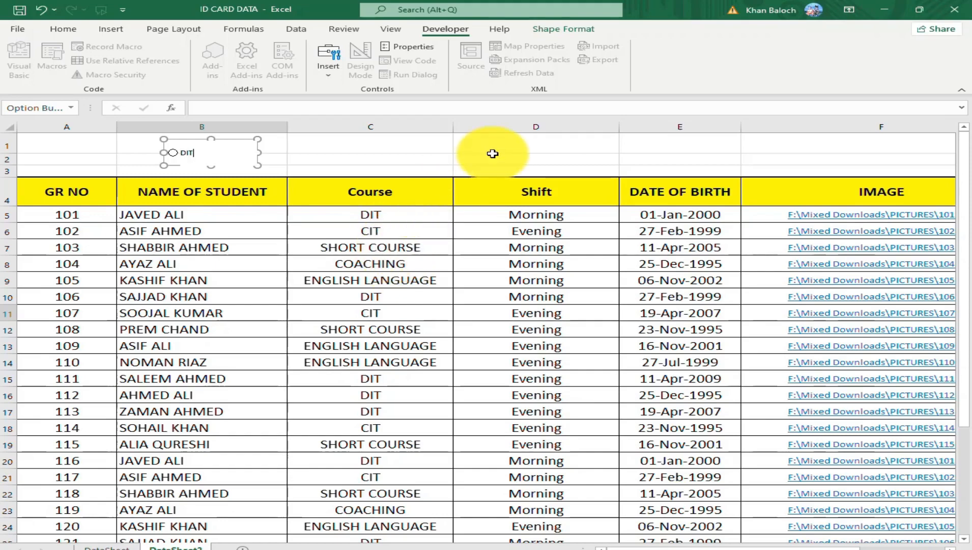
{"action": "left_click", "coordinate": [328, 158]}
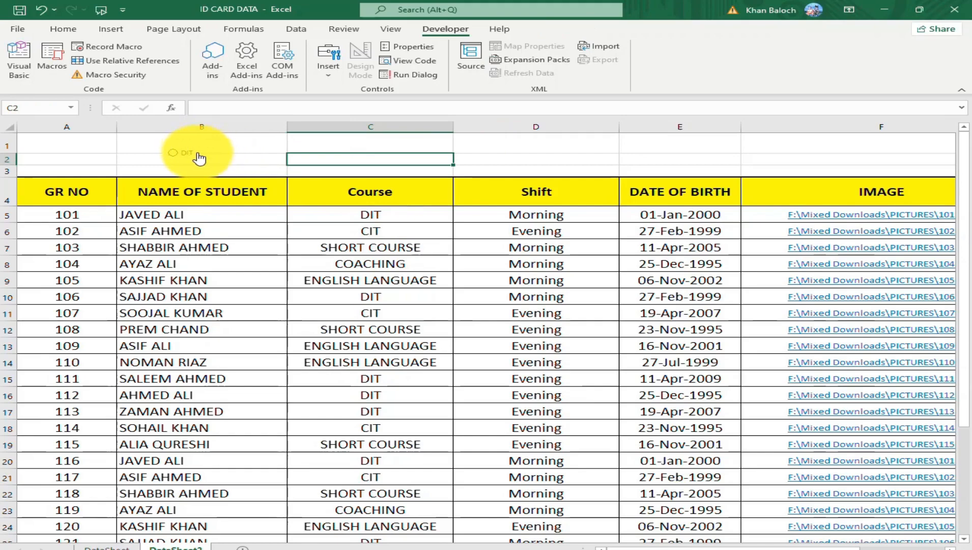
Duplicate the DIT option button into the blank rows above the Course header and label the copy CIT.
{"action": "right_click", "coordinate": [199, 153]}
{"action": "left_click", "coordinate": [200, 141]}
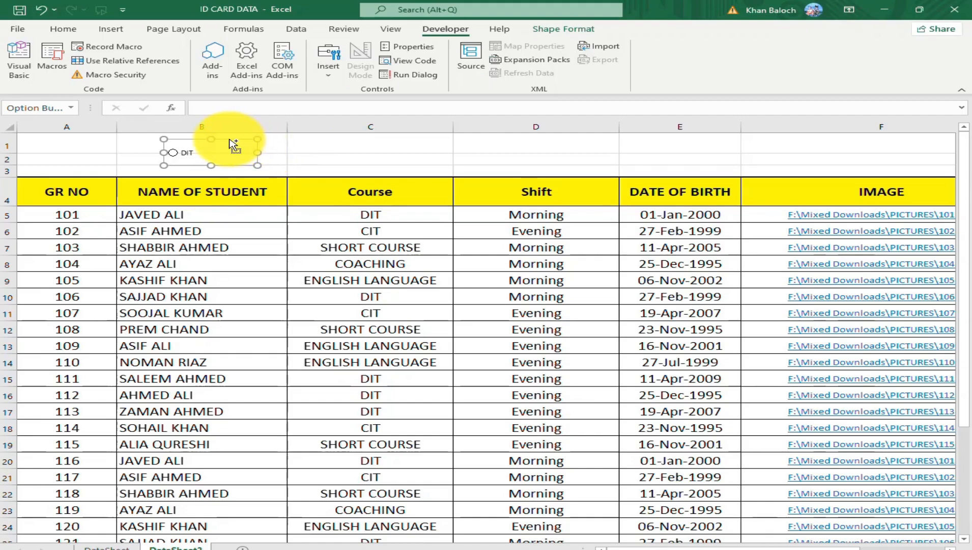
{"action": "left_click_drag", "start_coordinate": [232, 145], "coordinate": [354, 144]}
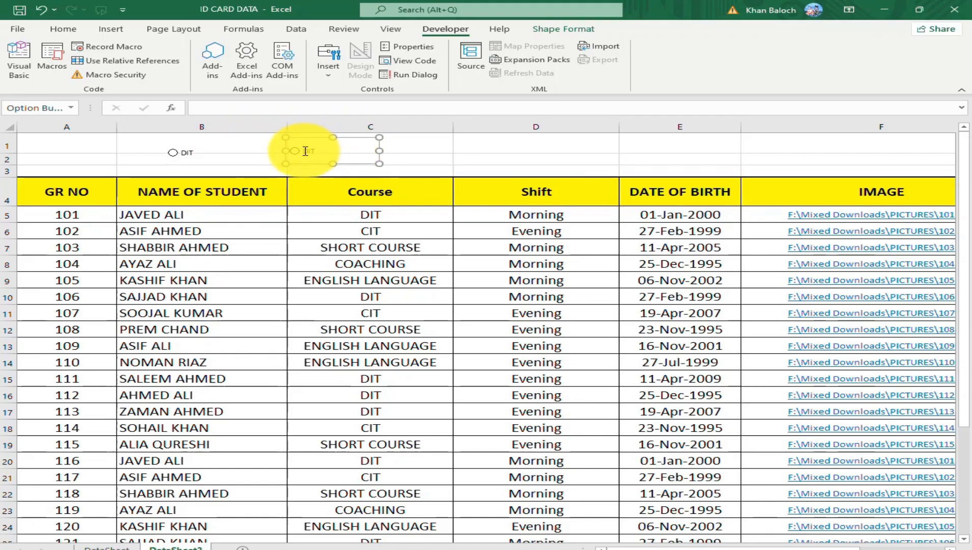
{"action": "left_click", "coordinate": [305, 151]}
{"action": "type", "text": "C"}
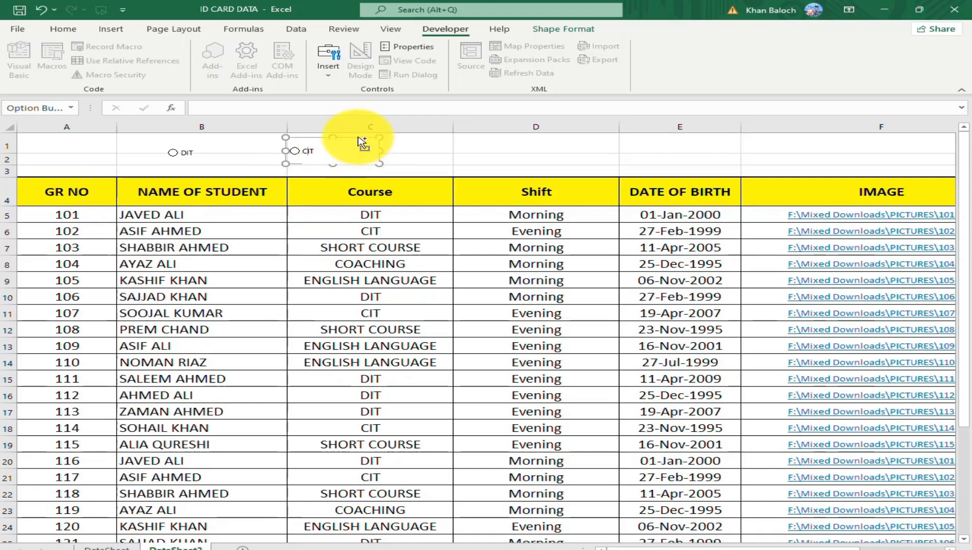
Add two more copies of the option button in the same row, beside CIT, and label them Coaching and English Language.
{"action": "left_click_drag", "start_coordinate": [362, 143], "coordinate": [480, 143]}
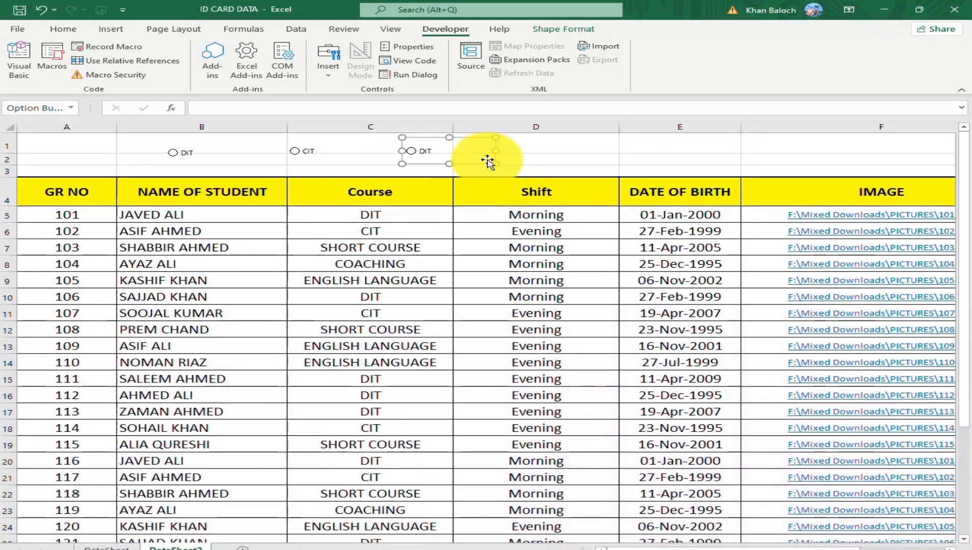
{"action": "right_click", "coordinate": [425, 149]}
{"action": "left_click", "coordinate": [469, 209]}
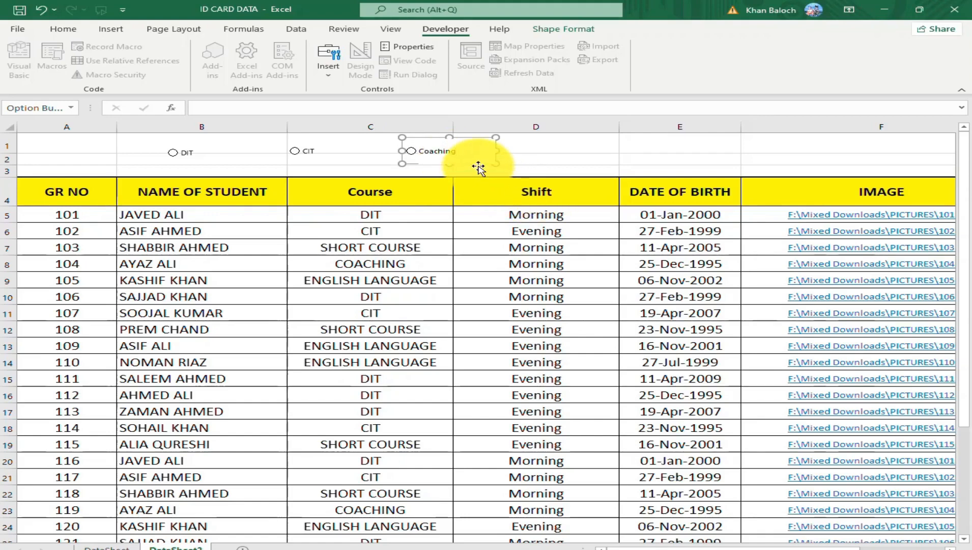
{"action": "left_click_drag", "start_coordinate": [479, 168], "coordinate": [582, 171]}
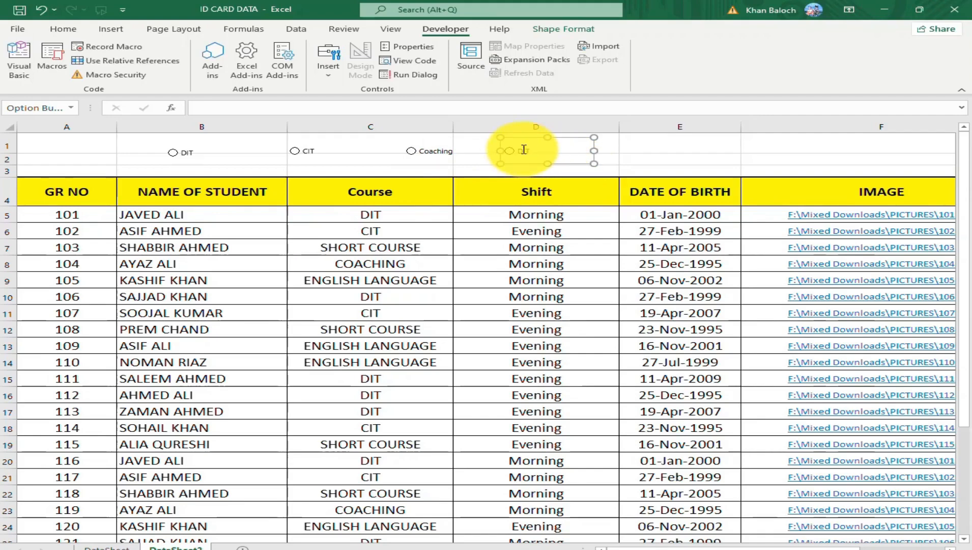
{"action": "left_click", "coordinate": [523, 149]}
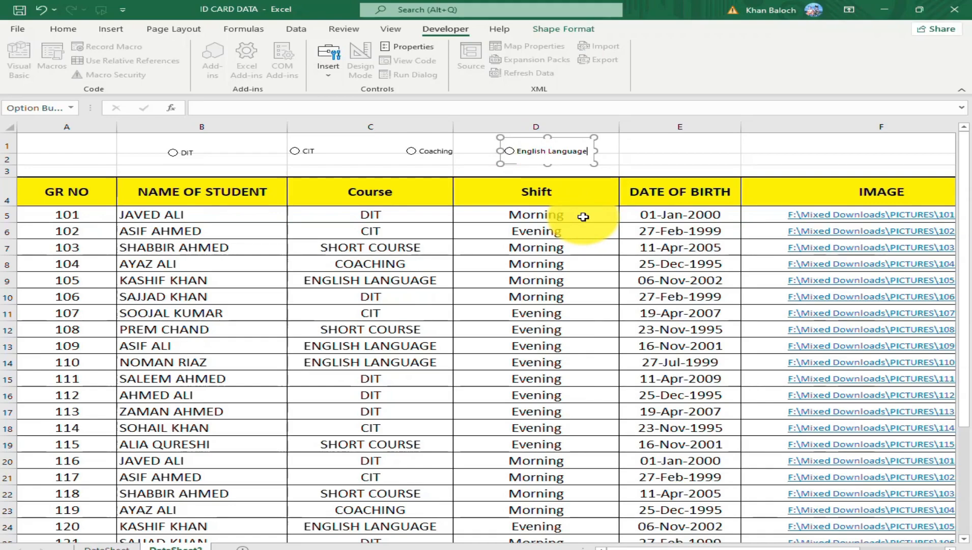
Fill the DIT option button with light blue and the CIT option button with light green.
{"action": "right_click", "coordinate": [216, 158]}
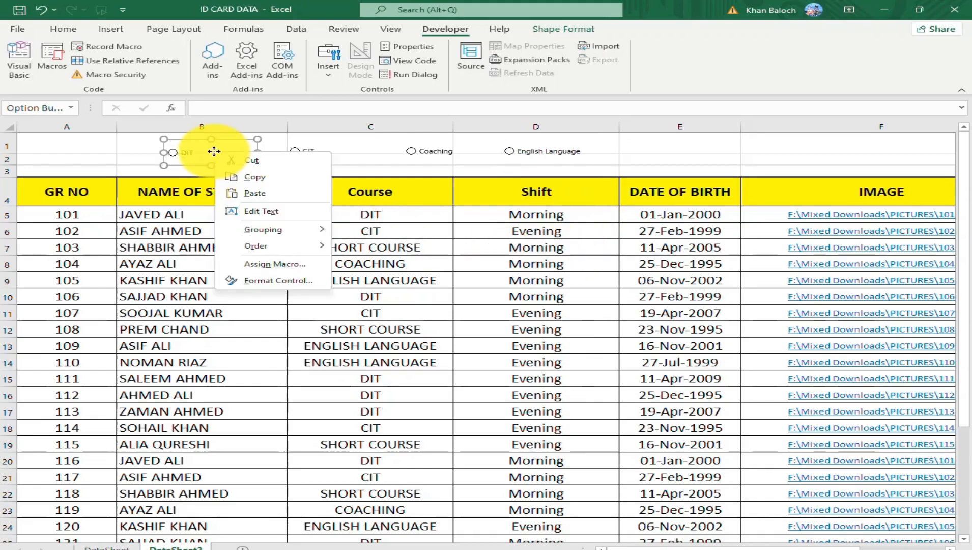
{"action": "left_click", "coordinate": [562, 31]}
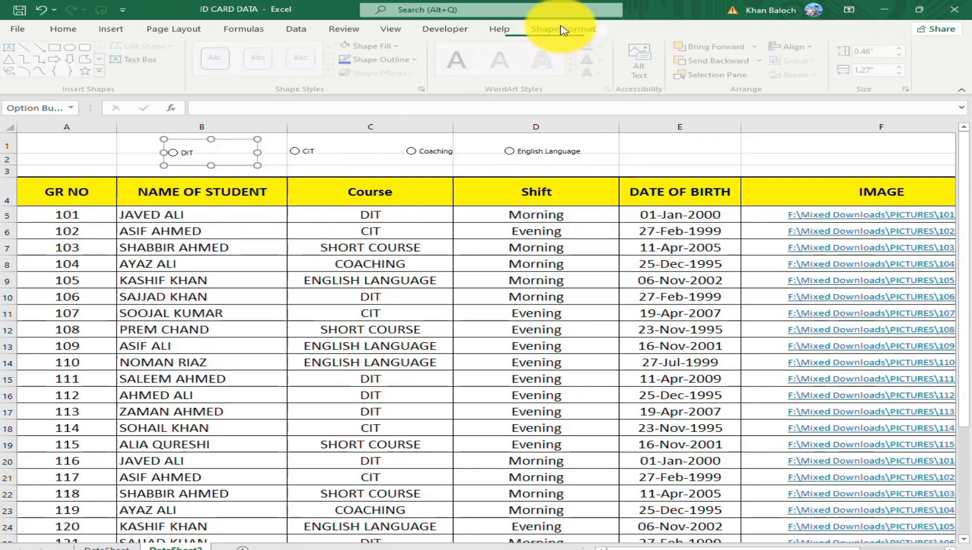
{"action": "left_click", "coordinate": [402, 47]}
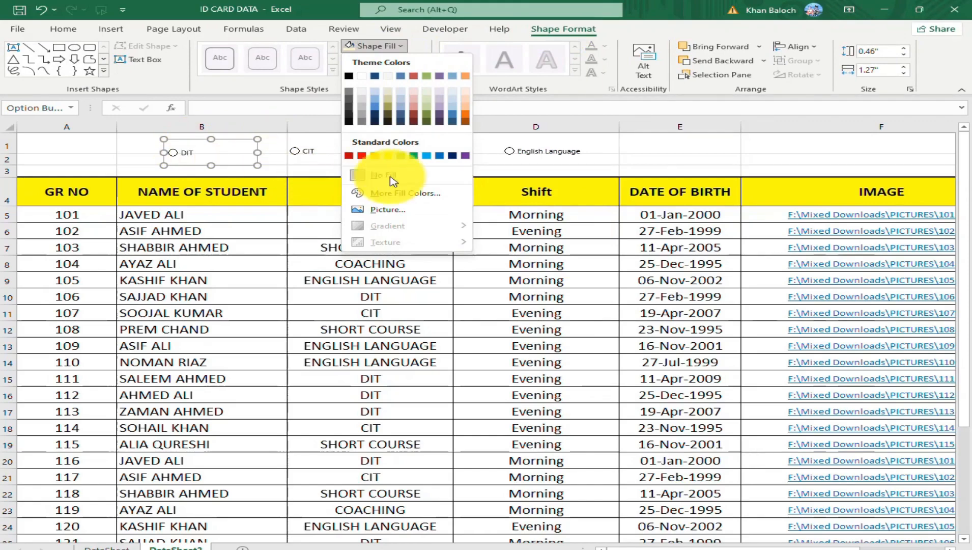
{"action": "left_click", "coordinate": [426, 155]}
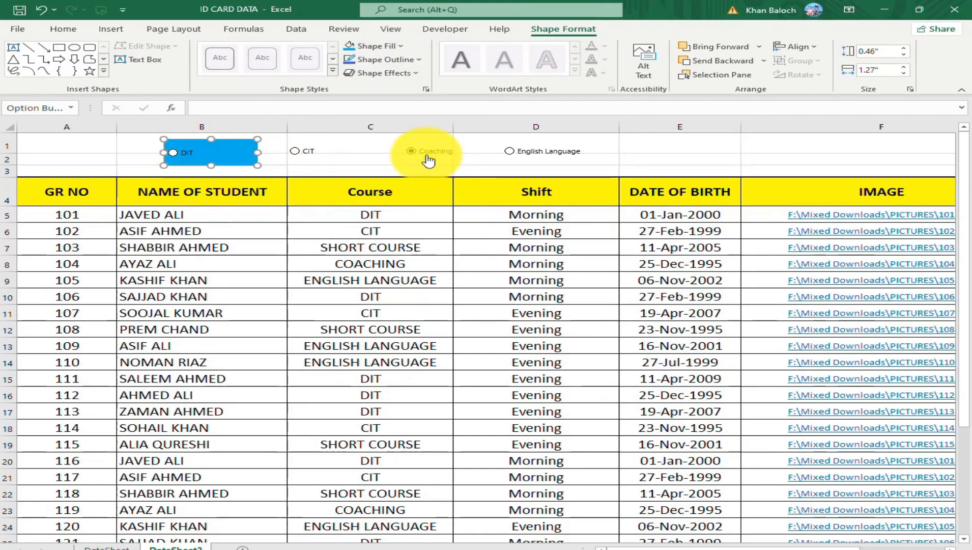
{"action": "right_click", "coordinate": [329, 149]}
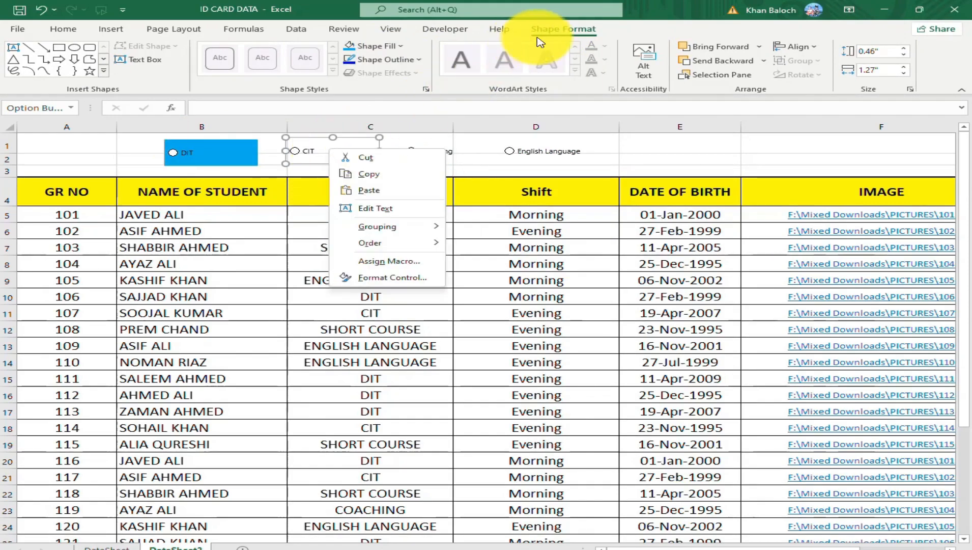
{"action": "key", "text": "Escape"}
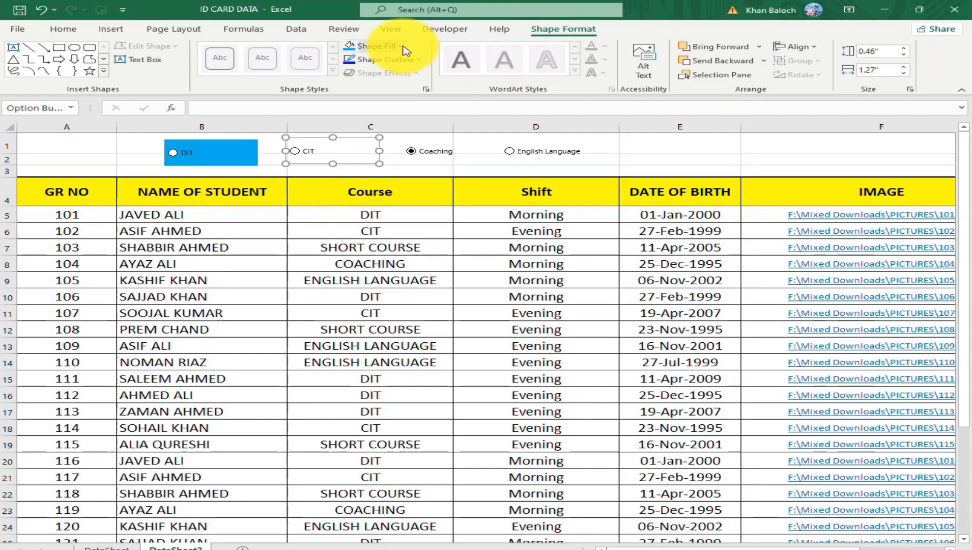
{"action": "left_click", "coordinate": [387, 46]}
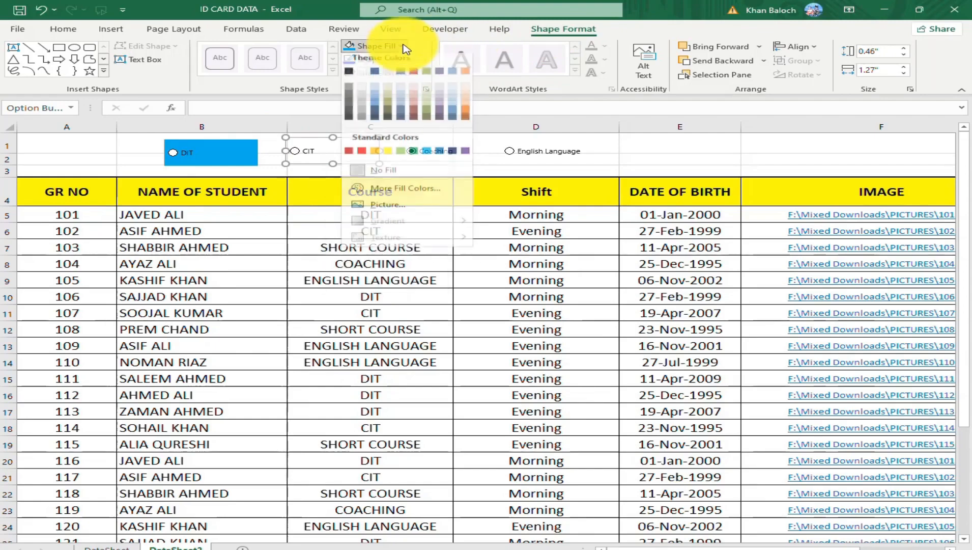
{"action": "left_click", "coordinate": [400, 155]}
Fill the Coaching option button with orange and the English Language option button with yellow.
{"action": "right_click", "coordinate": [442, 152]}
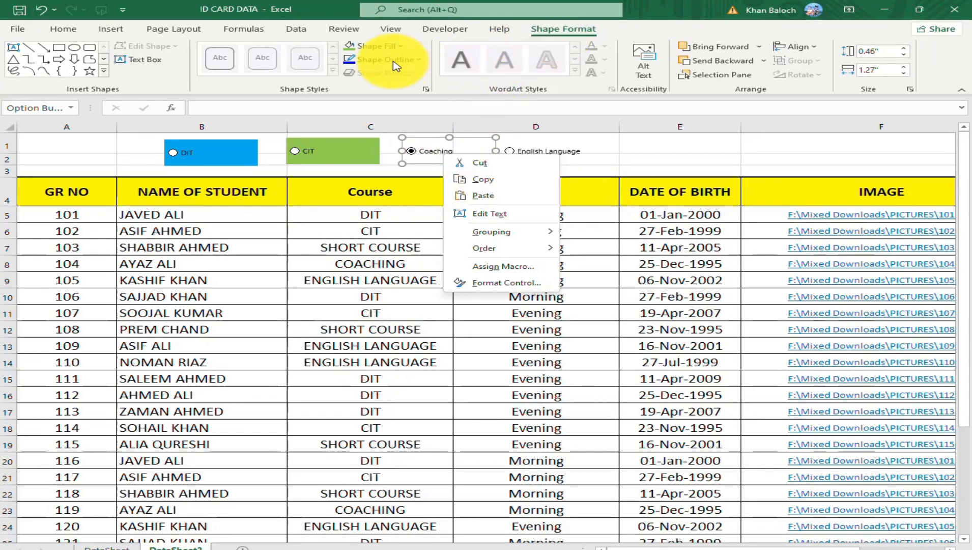
{"action": "left_click", "coordinate": [401, 48]}
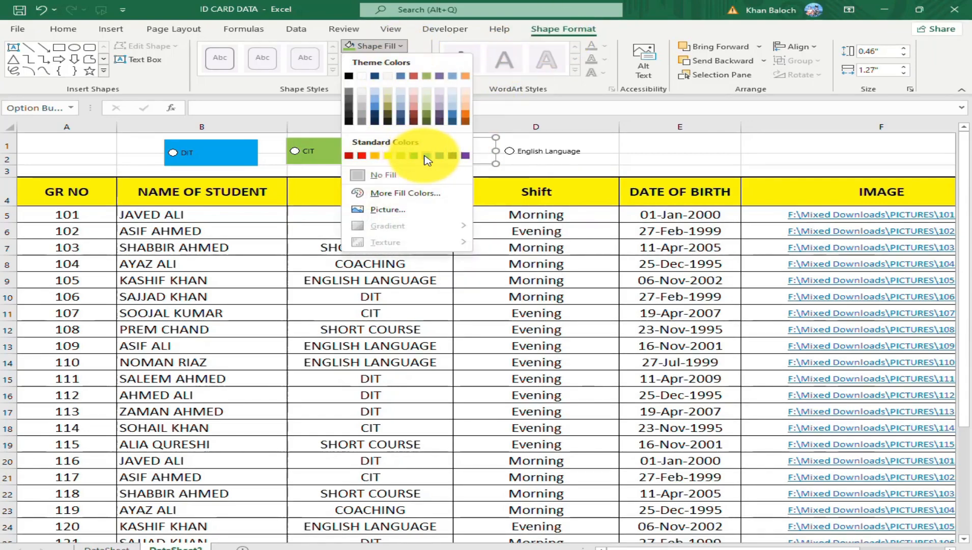
{"action": "left_click", "coordinate": [377, 155]}
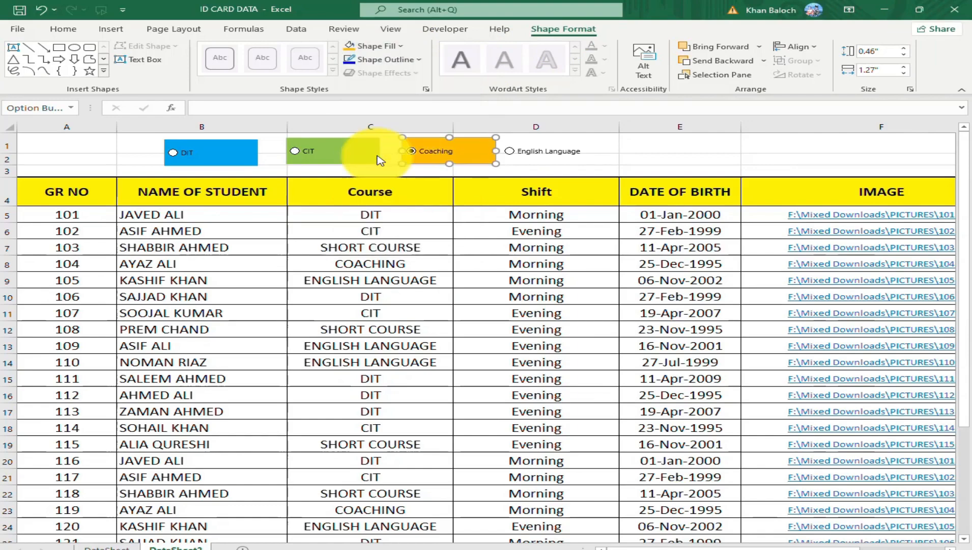
{"action": "right_click", "coordinate": [541, 151]}
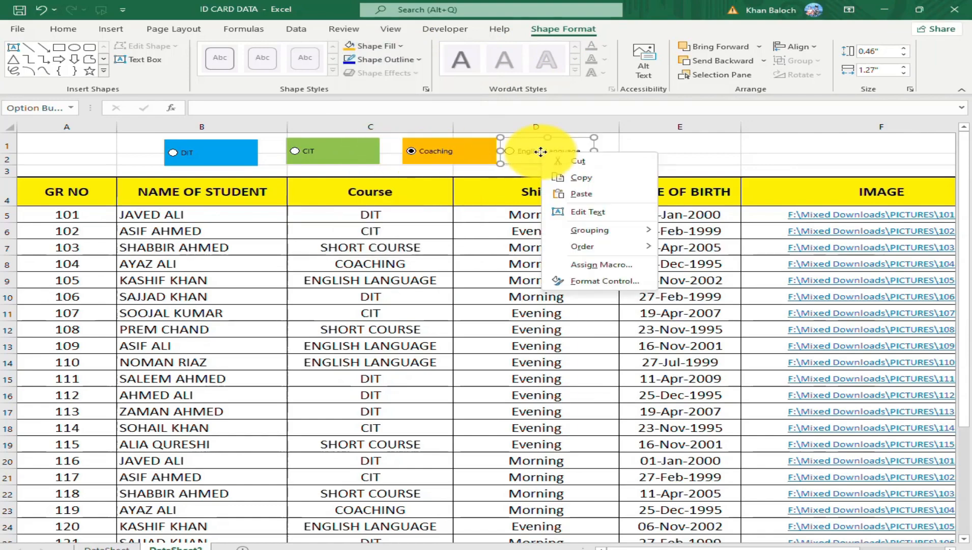
{"action": "left_click", "coordinate": [401, 47]}
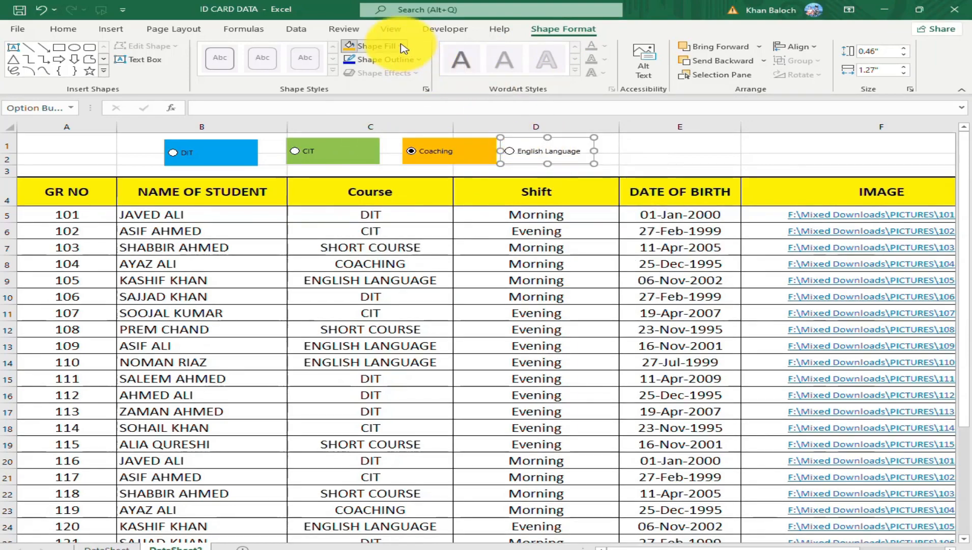
{"action": "left_click", "coordinate": [403, 48]}
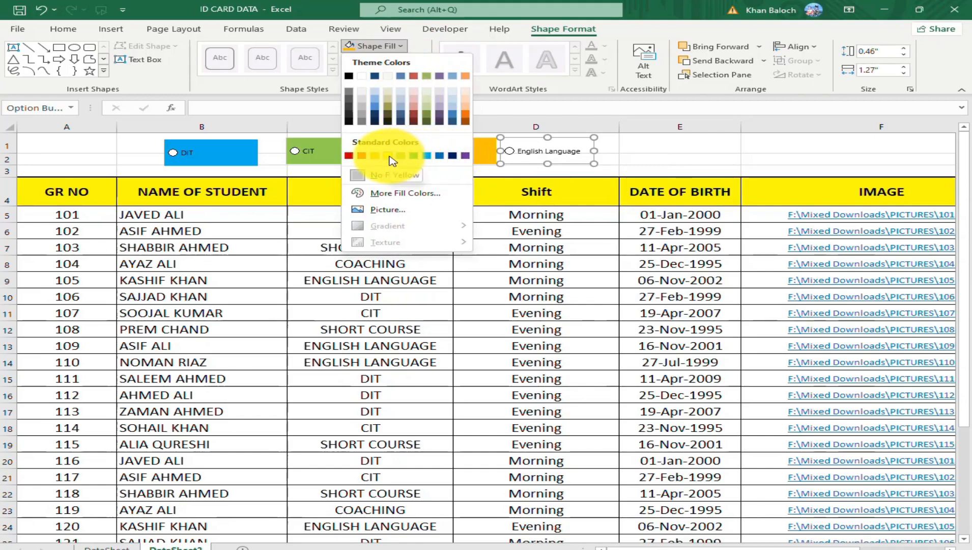
{"action": "left_click", "coordinate": [388, 156]}
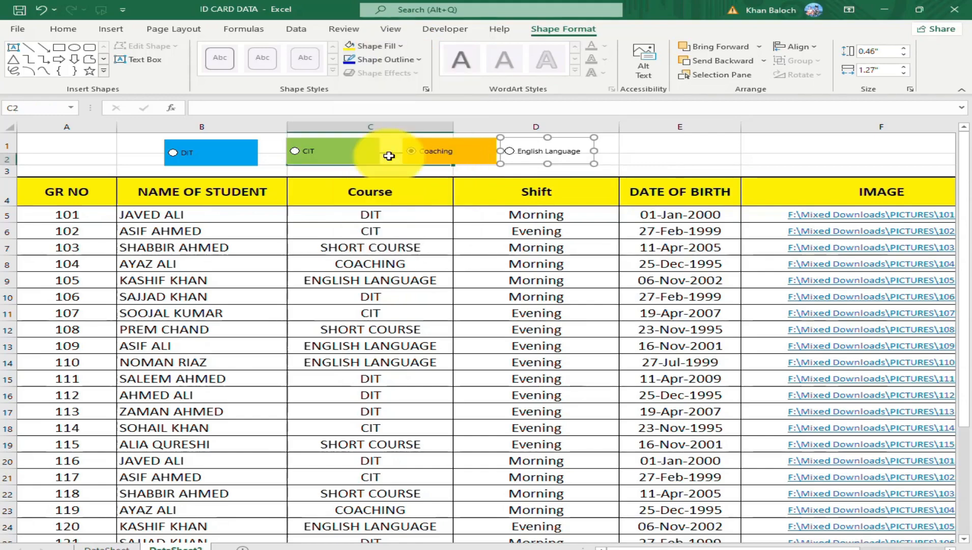
{"action": "left_click", "coordinate": [387, 158]}
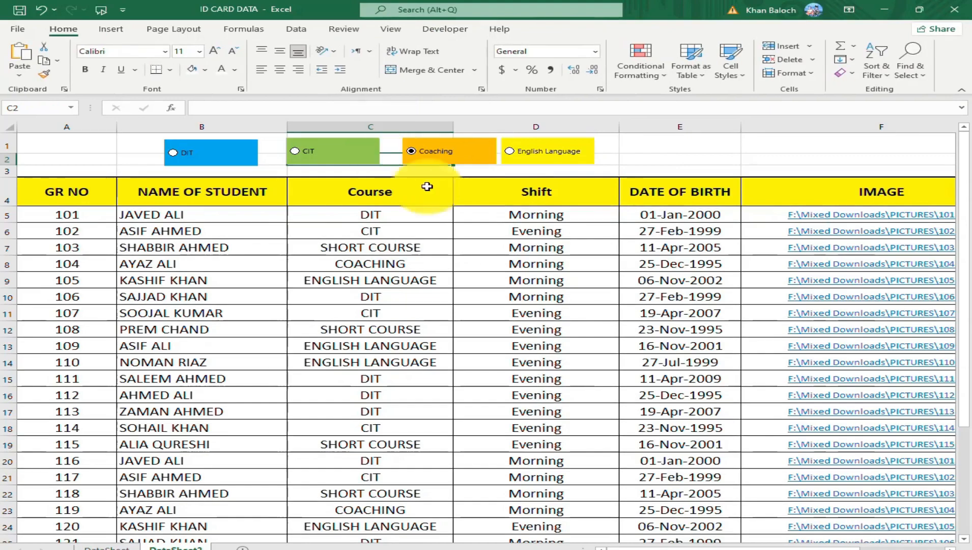
Shift the Coaching and CIT option buttons slightly toward DIT to space the four buttons evenly, and deselect them.
{"action": "right_click", "coordinate": [438, 151]}
{"action": "key", "text": "Escape"}
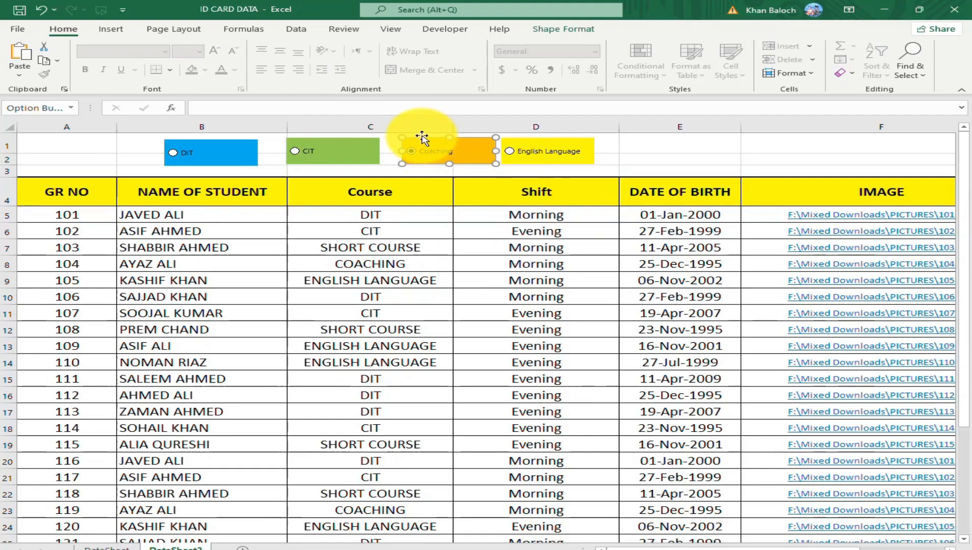
{"action": "left_click_drag", "start_coordinate": [411, 136], "coordinate": [410, 136]}
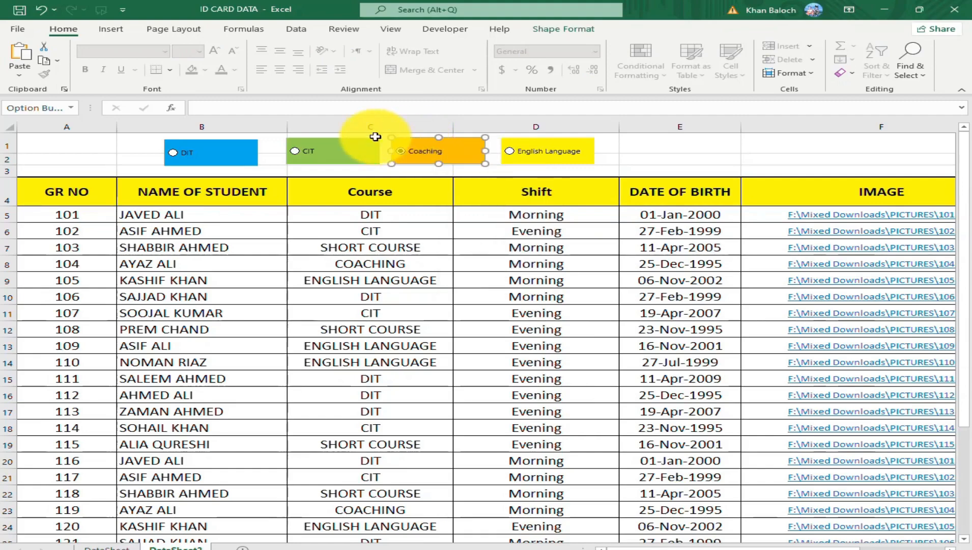
{"action": "right_click", "coordinate": [321, 144]}
{"action": "key", "text": "Escape"}
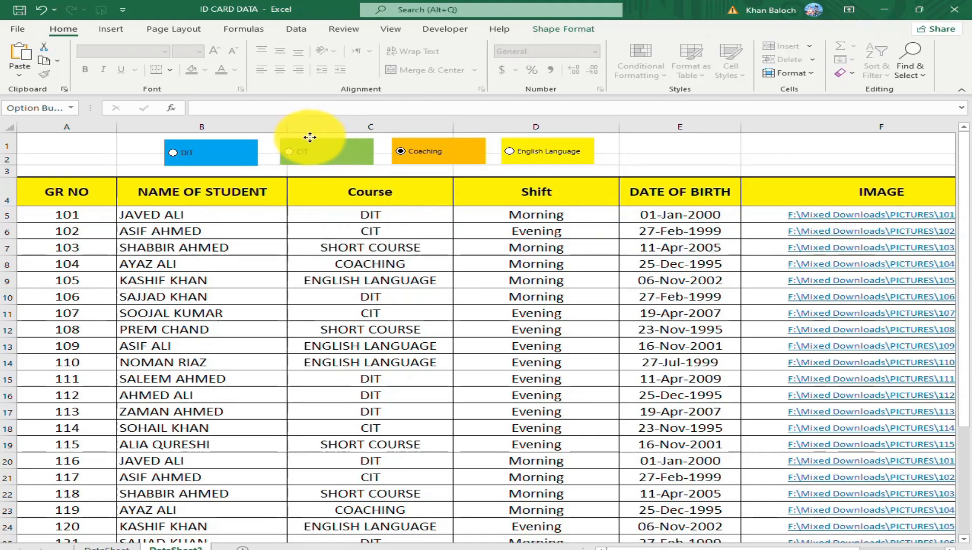
{"action": "left_click_drag", "start_coordinate": [310, 137], "coordinate": [306, 138]}
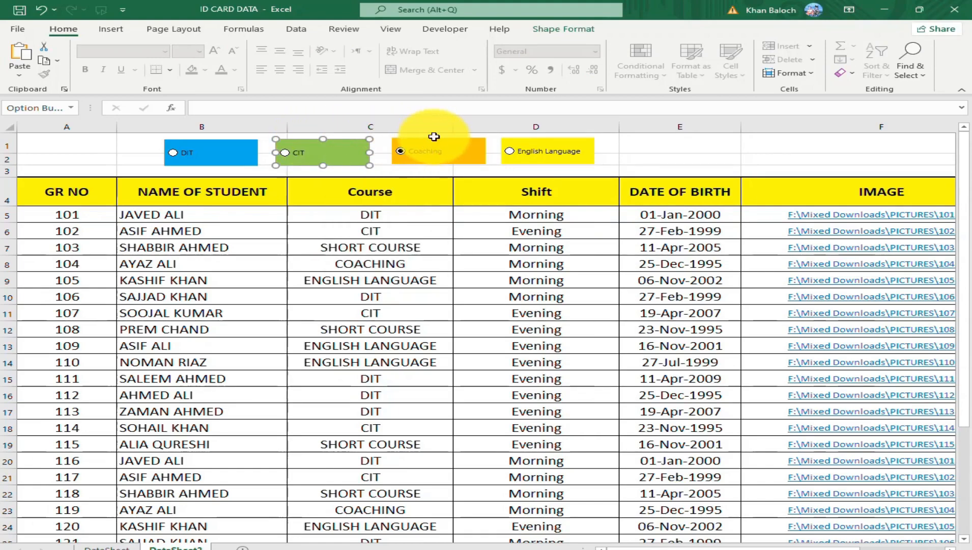
{"action": "right_click", "coordinate": [440, 144]}
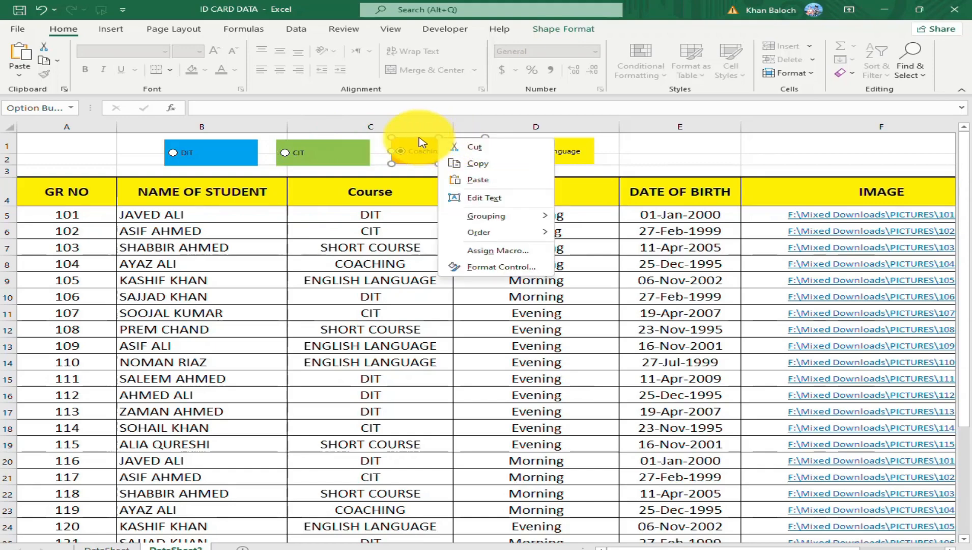
{"action": "key", "text": "Escape"}
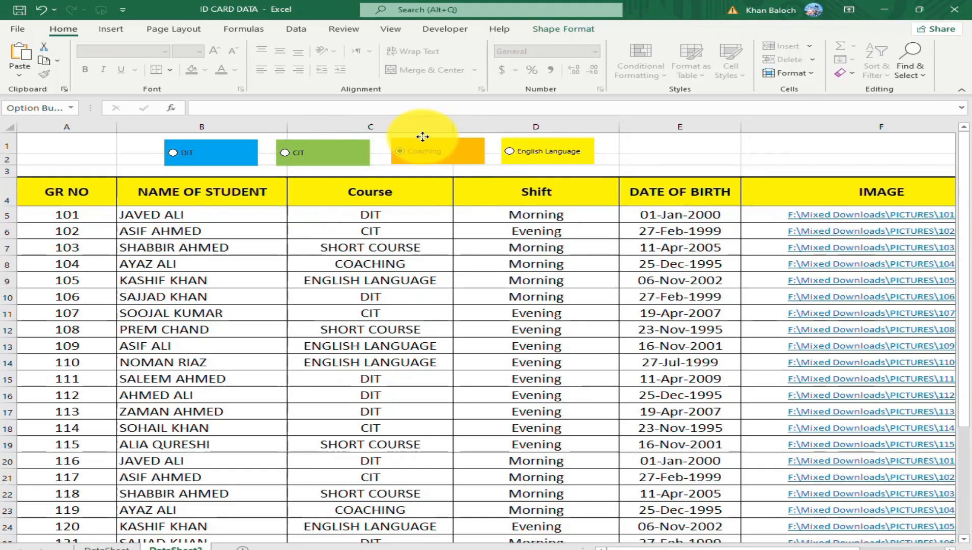
{"action": "left_click", "coordinate": [707, 143]}
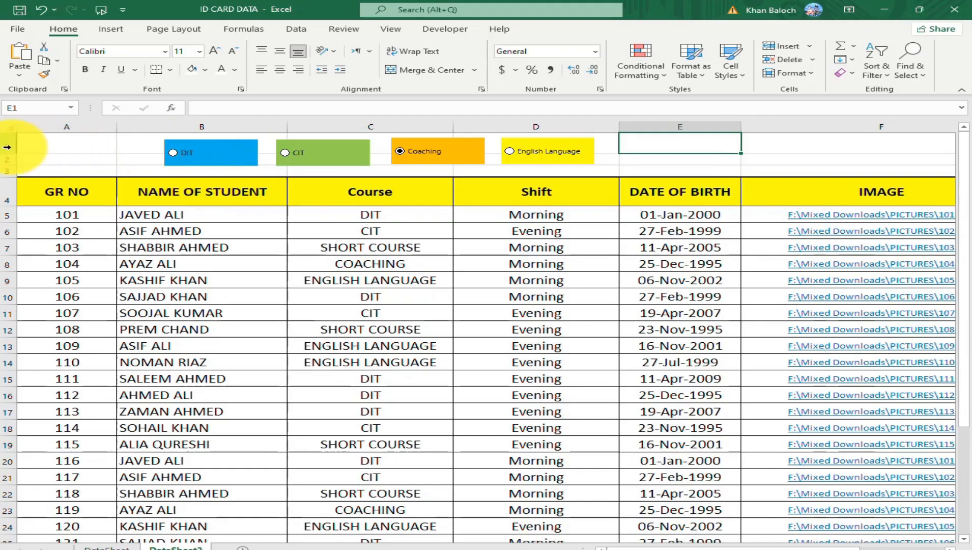
Link the DIT option button to cell $A$1 through its control format settings, and choose the DIT option to test the link.
{"action": "right_click", "coordinate": [181, 156]}
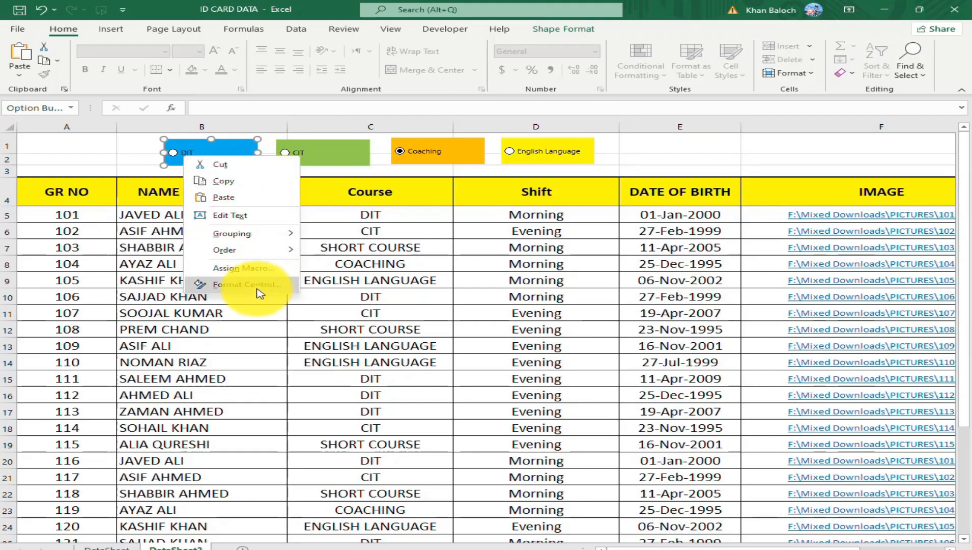
{"action": "left_click", "coordinate": [260, 288]}
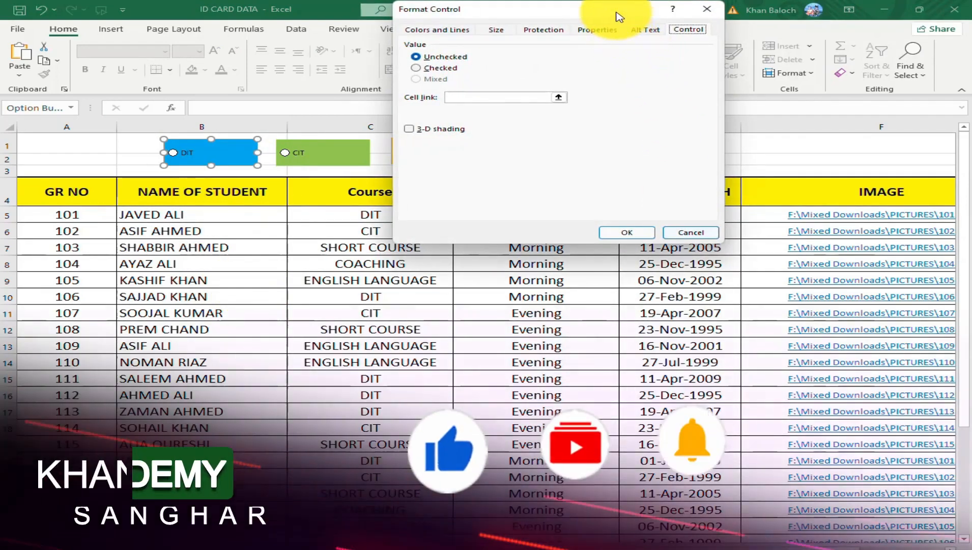
{"action": "left_click_drag", "start_coordinate": [629, 98], "coordinate": [671, 182]}
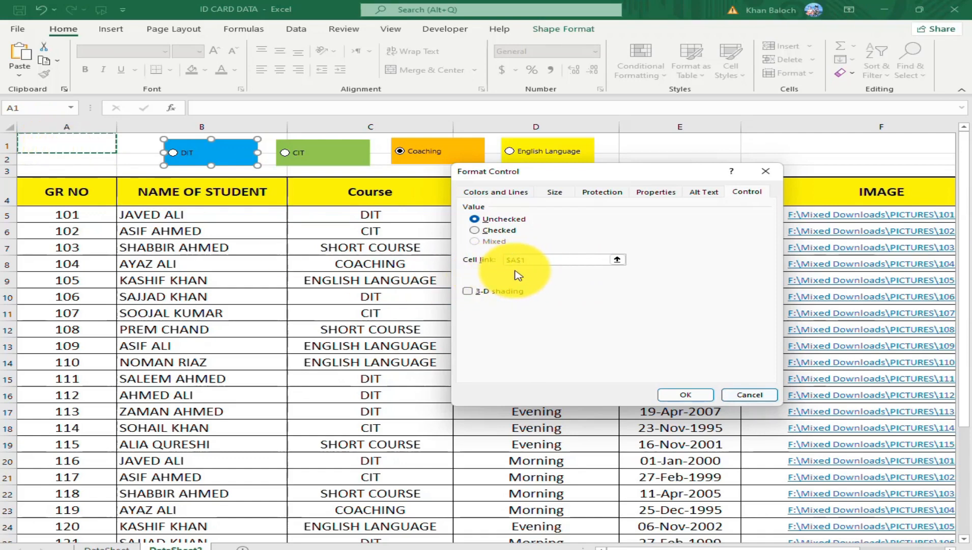
{"action": "left_click", "coordinate": [686, 395]}
{"action": "left_click", "coordinate": [692, 395]}
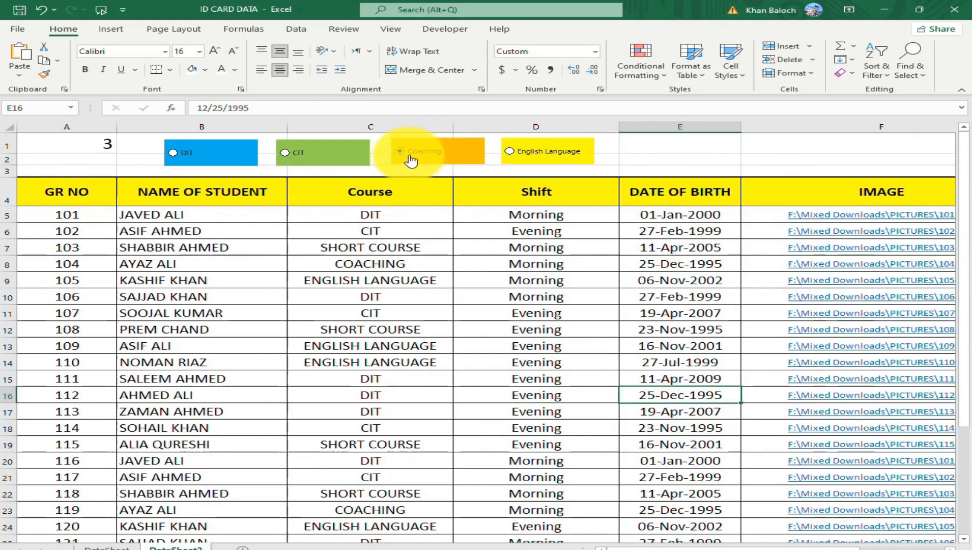
{"action": "left_click", "coordinate": [173, 154]}
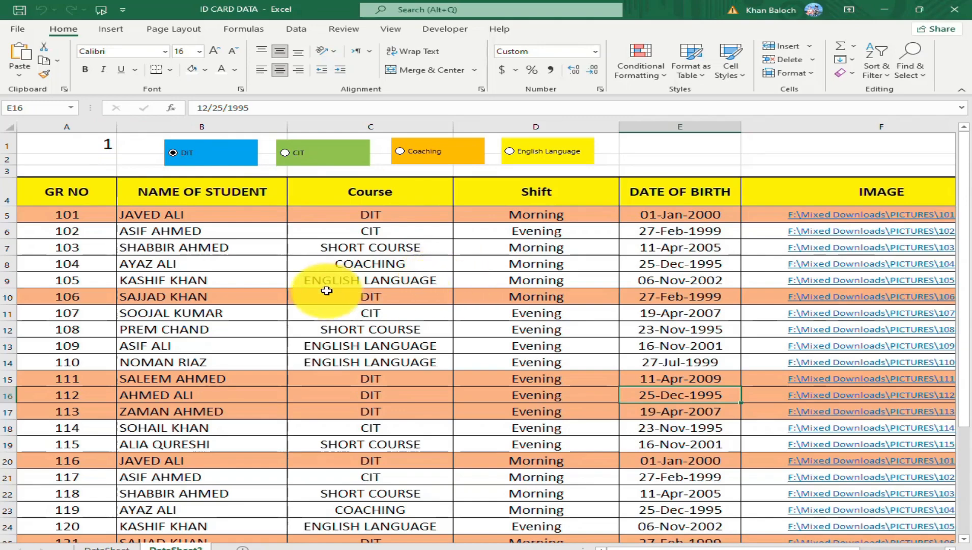
Clear the conditional formatting rules from the student data range A5:F34.
{"action": "left_click", "coordinate": [70, 215]}
{"action": "scroll", "coordinate": [696, 423], "scroll_direction": "down", "scroll_amount": 3}
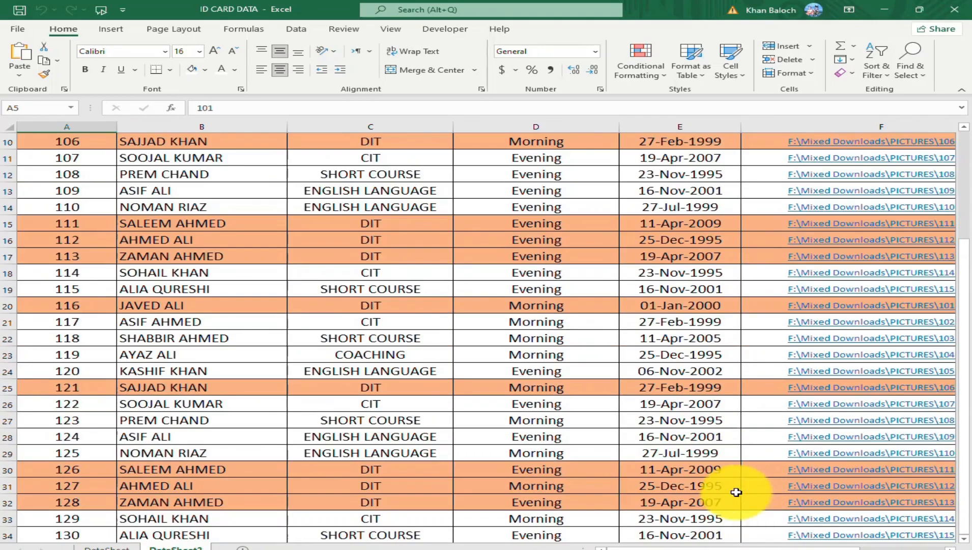
{"action": "scroll", "coordinate": [734, 499], "scroll_direction": "down", "scroll_amount": 3}
{"action": "left_click_drag", "start_coordinate": [728, 548], "coordinate": [788, 506]}
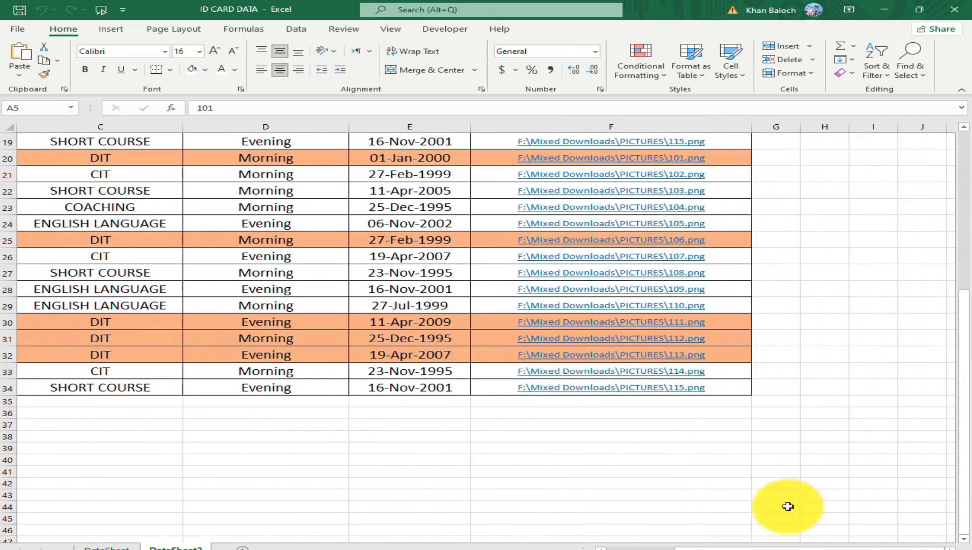
{"action": "left_click", "coordinate": [740, 390], "text": "shift"}
{"action": "left_click", "coordinate": [651, 69]}
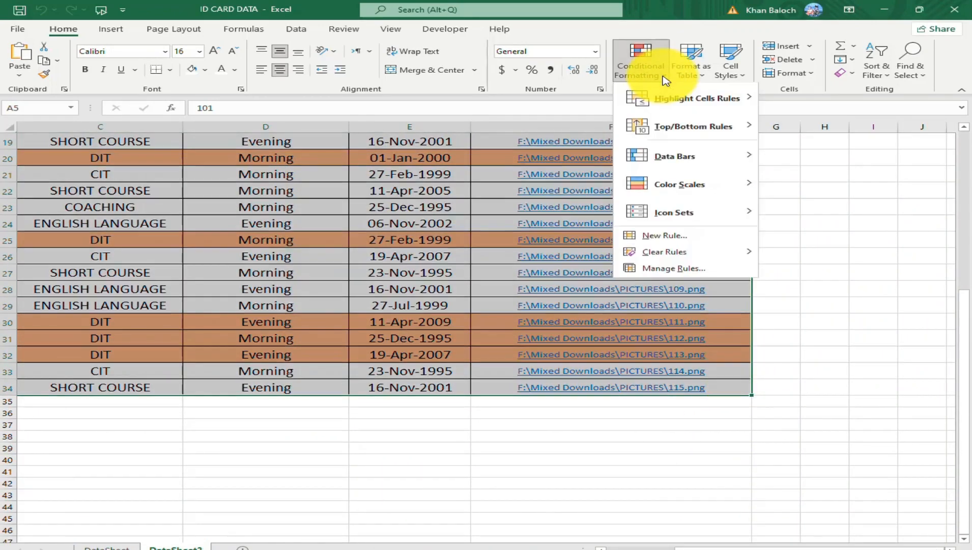
{"action": "mouse_move", "coordinate": [687, 249]}
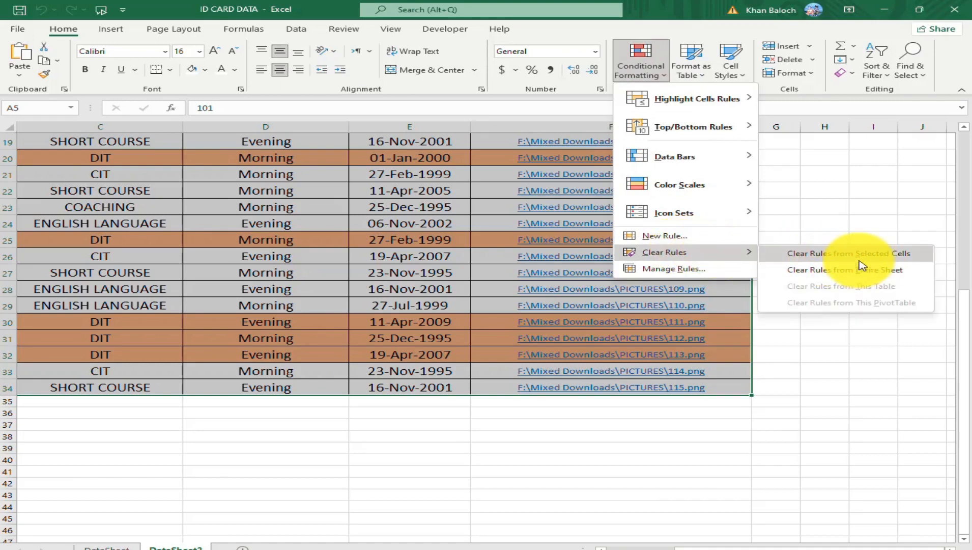
{"action": "left_click", "coordinate": [867, 254]}
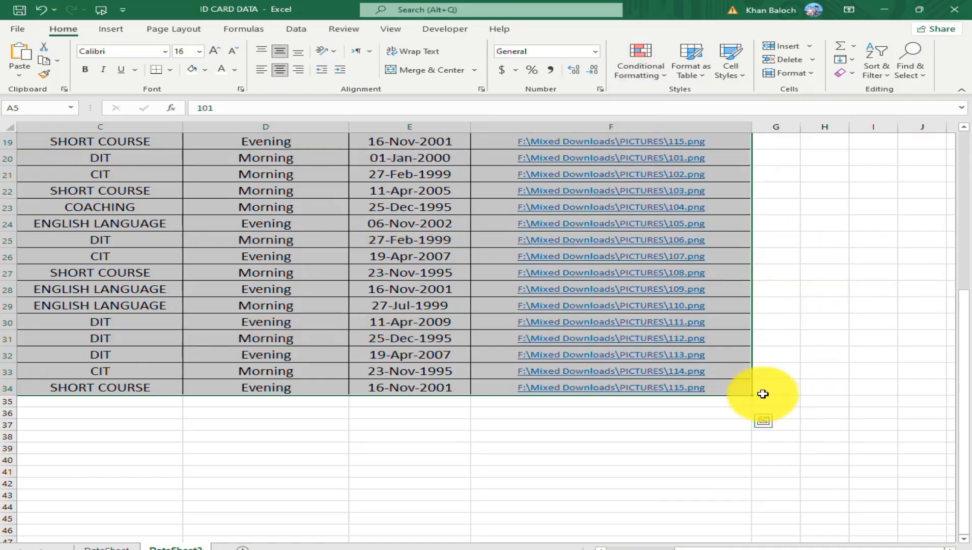
Return to the option buttons above the header and choose DIT to test them without the conditional formatting.
{"action": "left_click", "coordinate": [559, 450]}
{"action": "scroll", "coordinate": [802, 433], "scroll_direction": "up", "scroll_amount": 4}
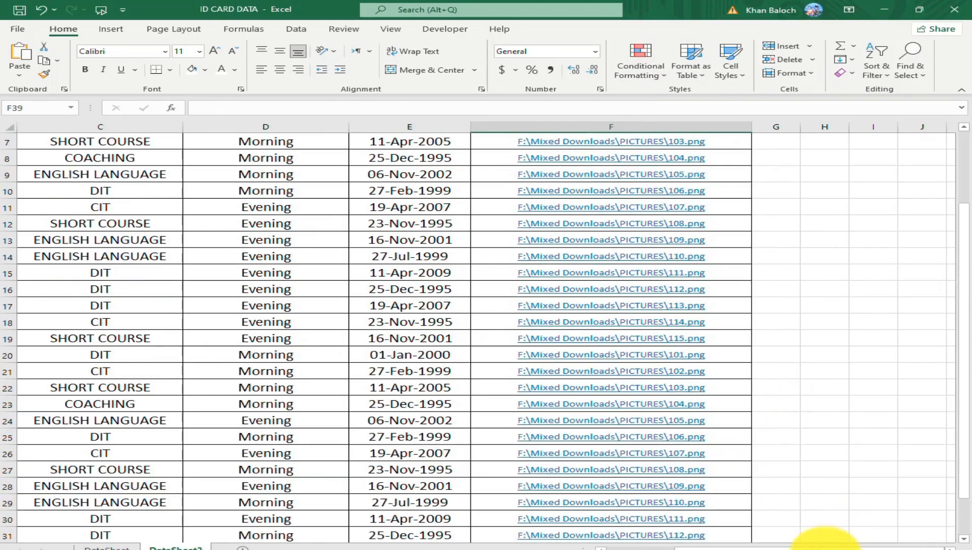
{"action": "left_click_drag", "start_coordinate": [815, 547], "coordinate": [682, 547]}
{"action": "scroll", "coordinate": [445, 337], "scroll_direction": "up", "scroll_amount": 2}
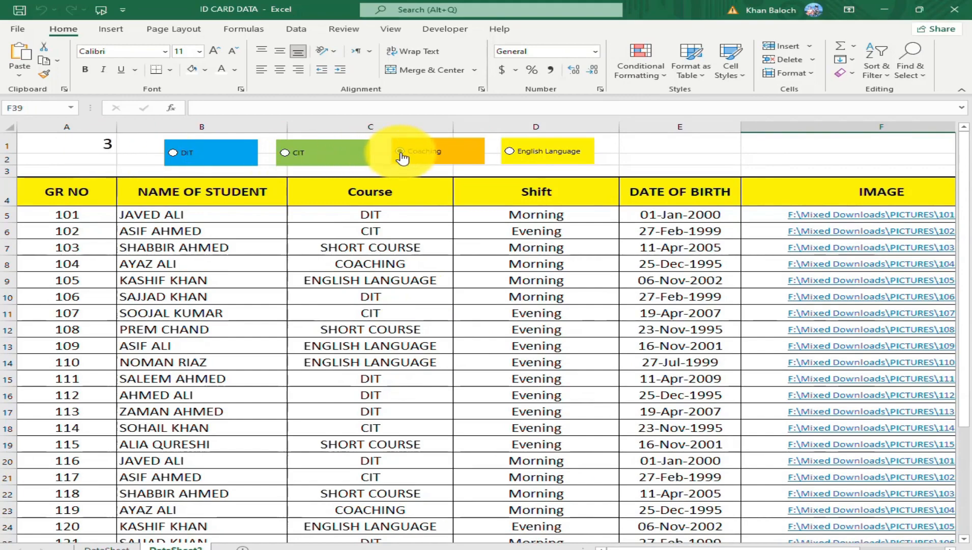
{"action": "left_click", "coordinate": [173, 152]}
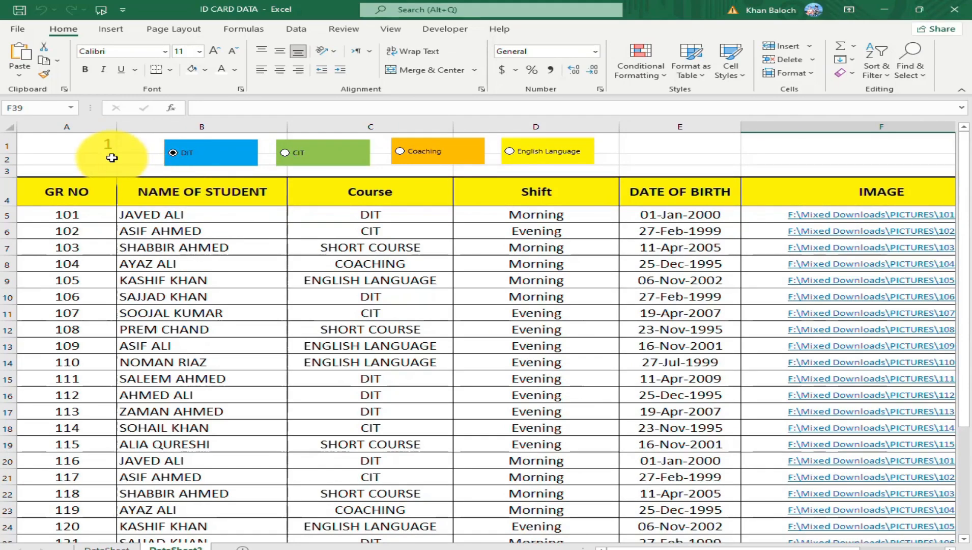
Try the other course option buttons to check the linked cell A1, and return to DIT.
{"action": "left_click", "coordinate": [285, 155]}
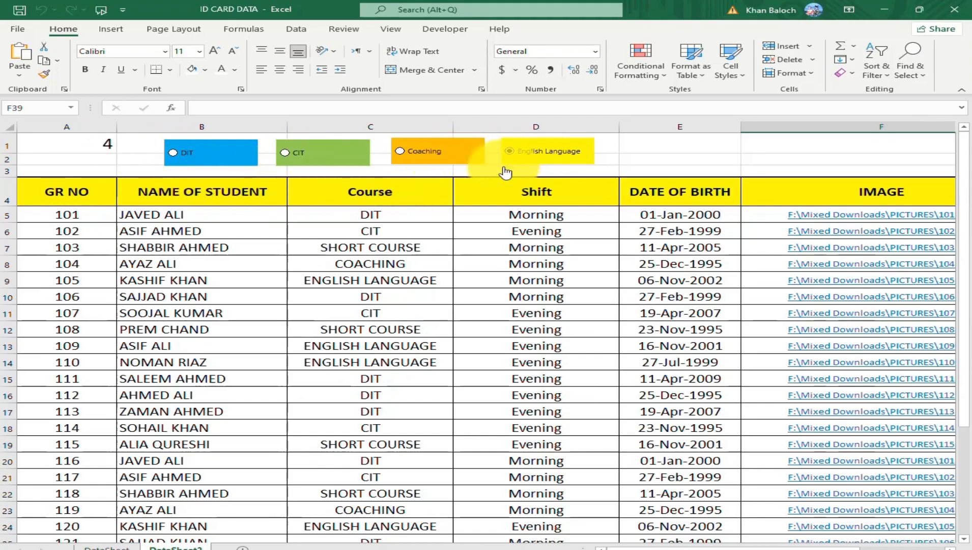
{"action": "left_click", "coordinate": [175, 158]}
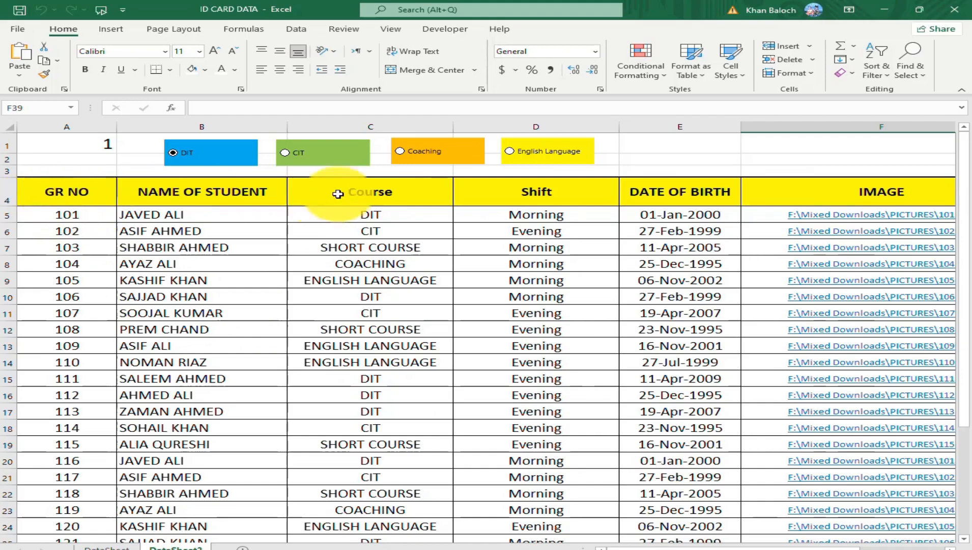
Select the student data range A5:F34 and start a conditional formatting rule that uses a formula to determine which cells to format.
{"action": "left_click", "coordinate": [86, 212]}
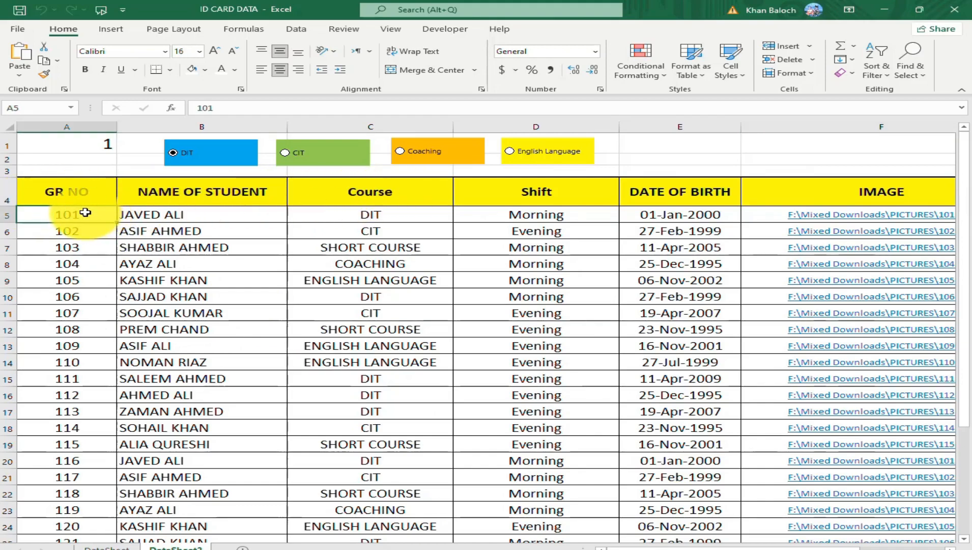
{"action": "left_click_drag", "start_coordinate": [86, 212], "coordinate": [705, 504]}
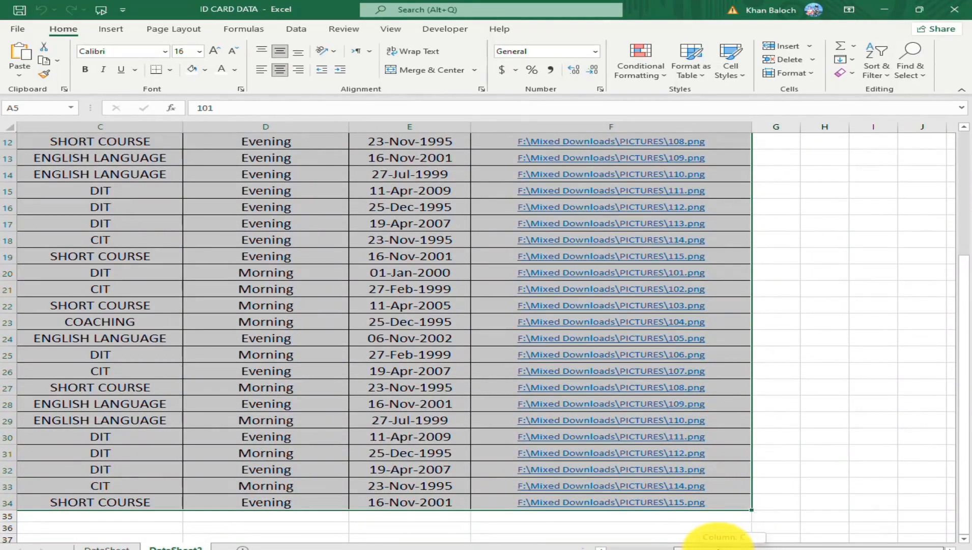
{"action": "scroll", "coordinate": [718, 539], "scroll_direction": "down", "scroll_amount": 6}
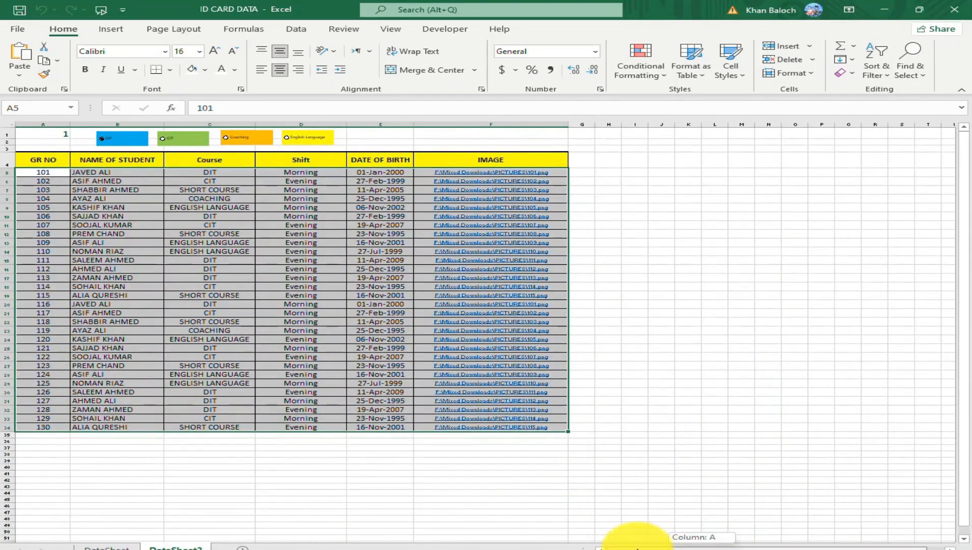
{"action": "scroll", "coordinate": [696, 468], "scroll_direction": "up", "scroll_amount": 3}
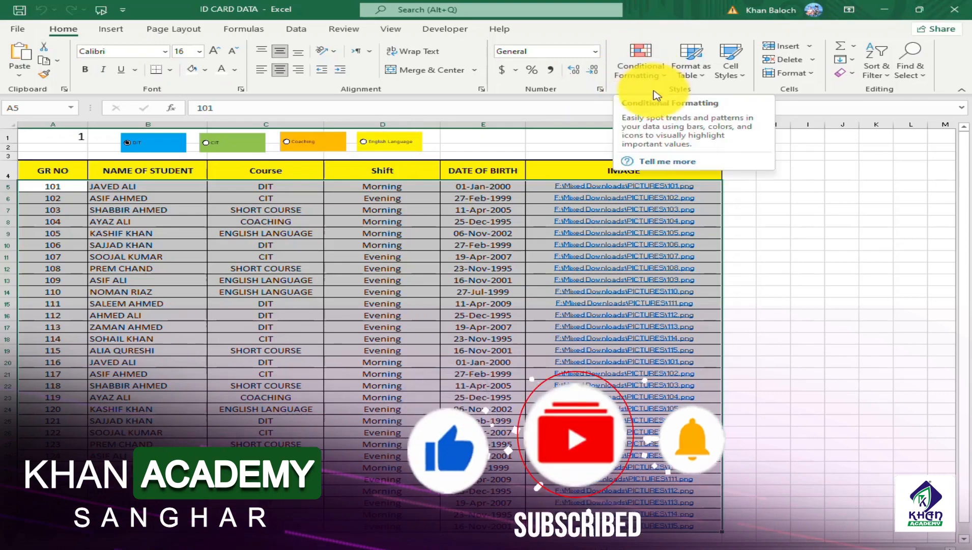
{"action": "left_click", "coordinate": [665, 77]}
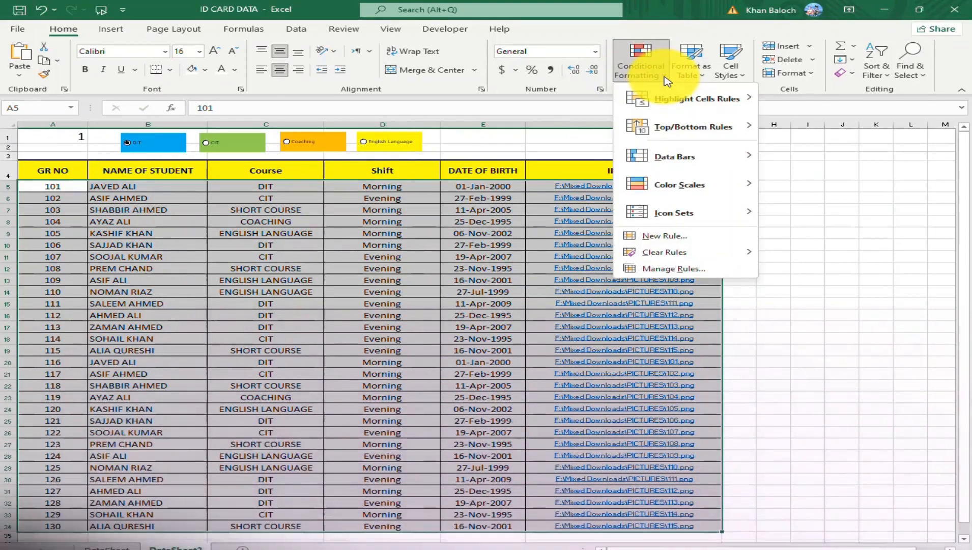
{"action": "left_click", "coordinate": [677, 240]}
{"action": "left_click_drag", "start_coordinate": [591, 192], "coordinate": [626, 132]}
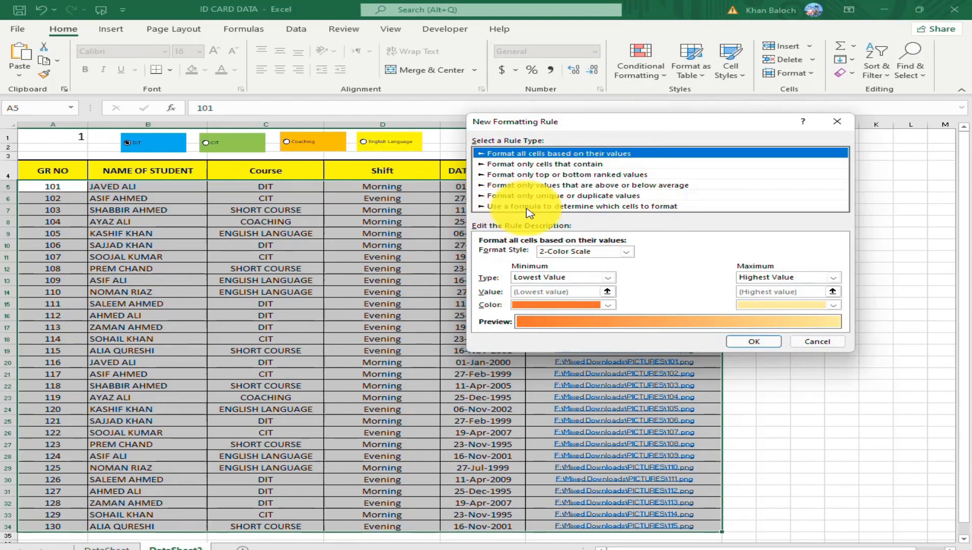
{"action": "left_click", "coordinate": [572, 206]}
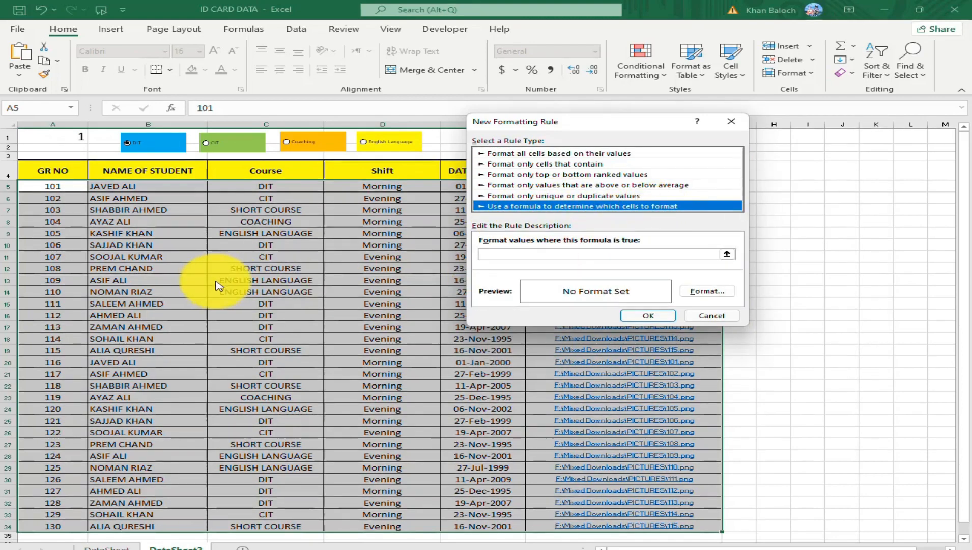
Enter the rule formula =and($C5="DIT",$A$1=1), keeping only the column of C5 absolute.
{"action": "left_click", "coordinate": [497, 255]}
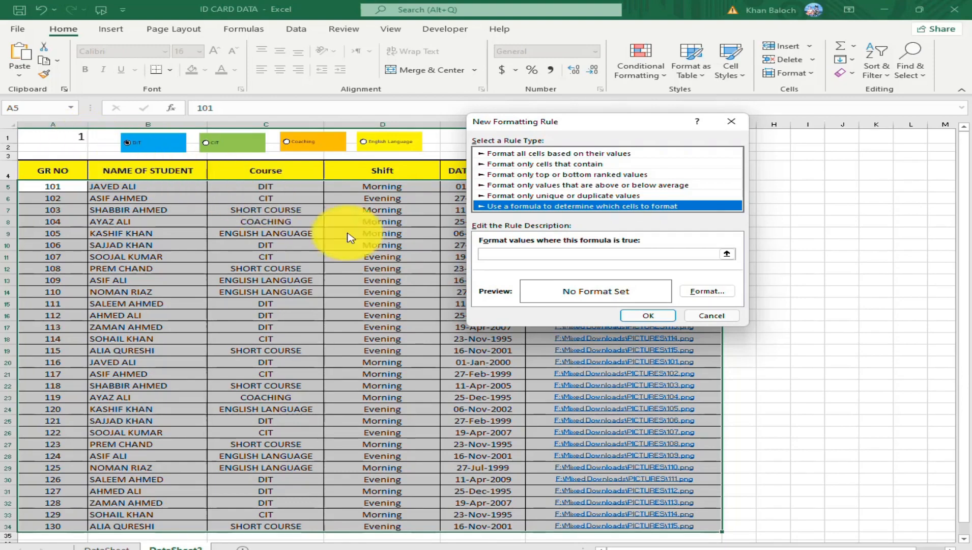
{"action": "left_click", "coordinate": [490, 253]}
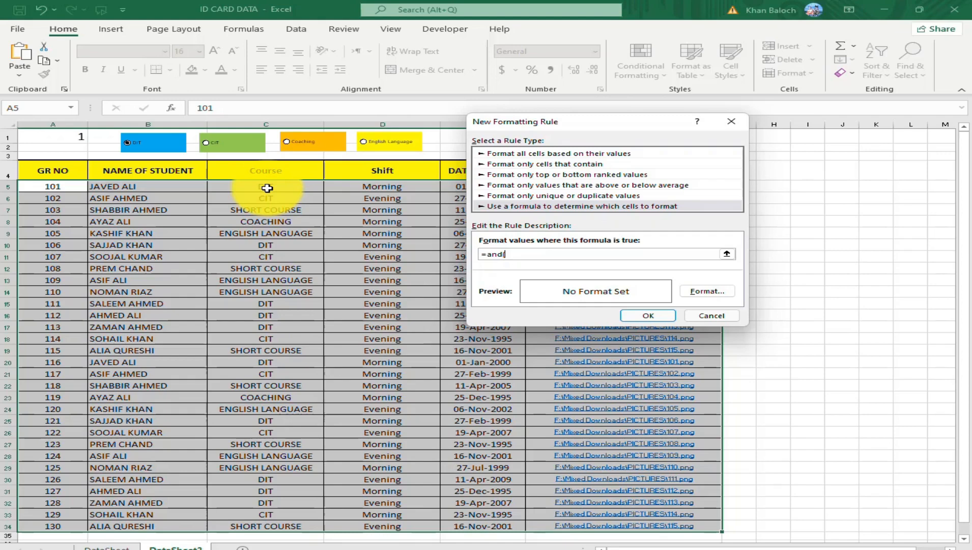
{"action": "left_click", "coordinate": [267, 188]}
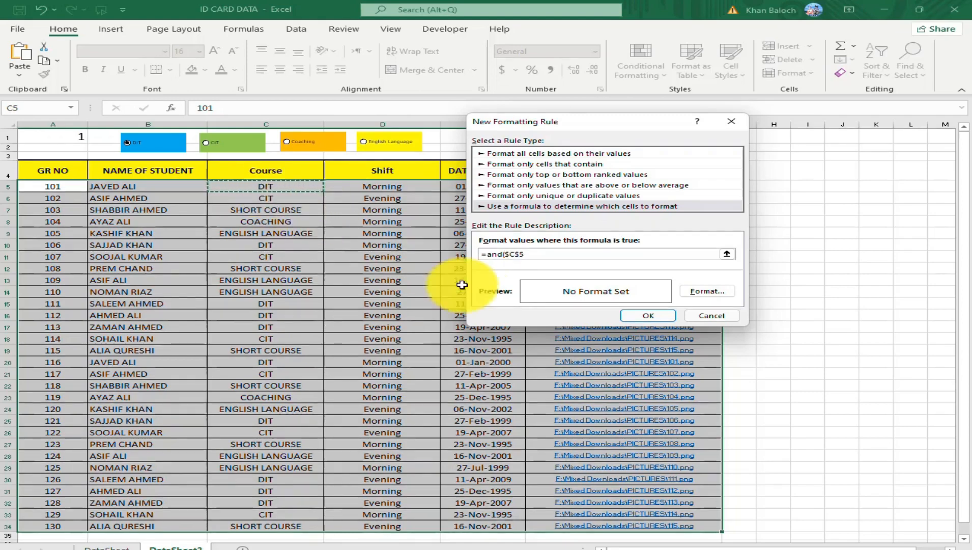
{"action": "left_click", "coordinate": [521, 258]}
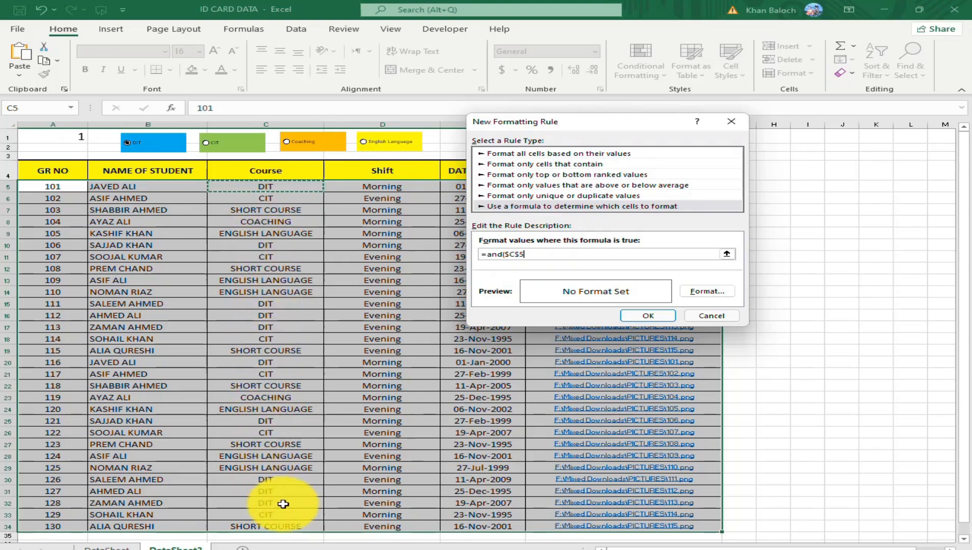
{"action": "left_click", "coordinate": [519, 254]}
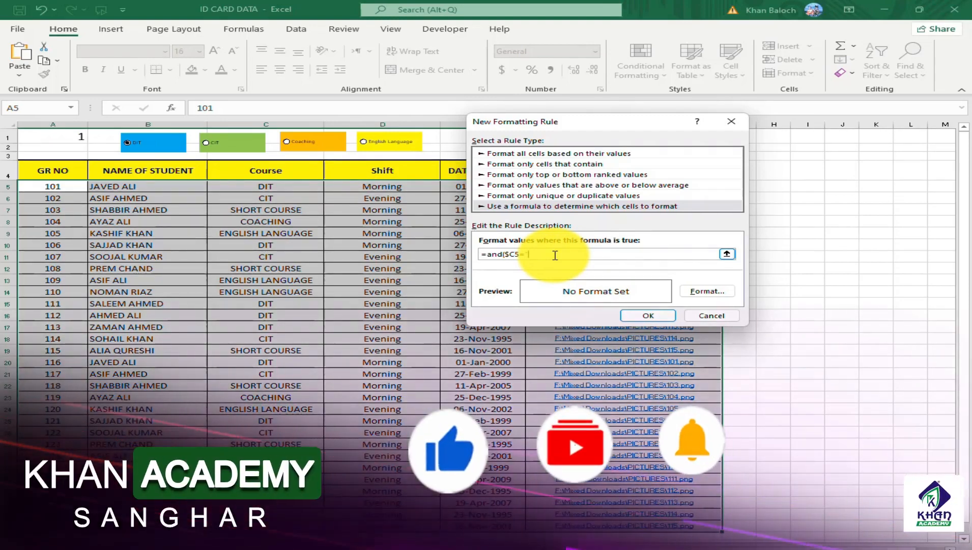
{"action": "type", "text": "\"DIT\""}
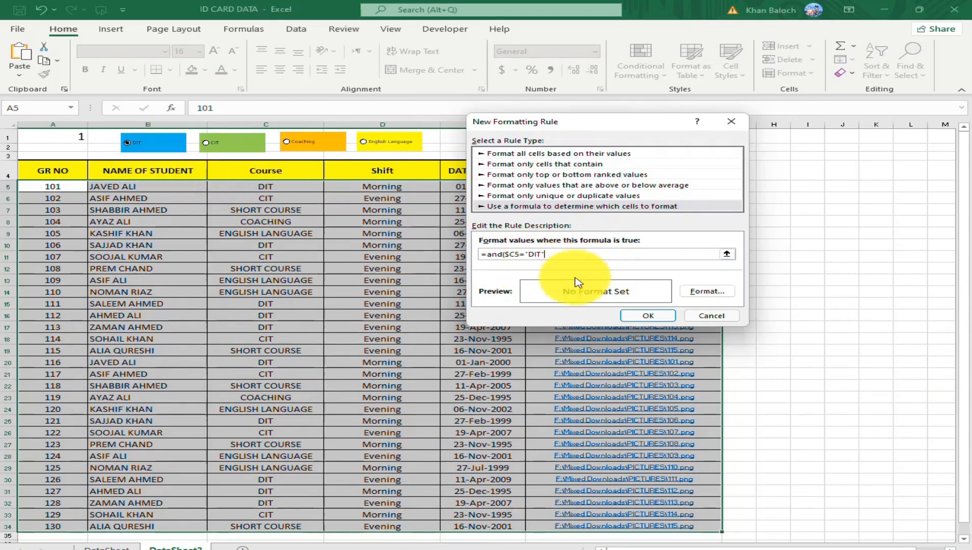
{"action": "type", "text": ","}
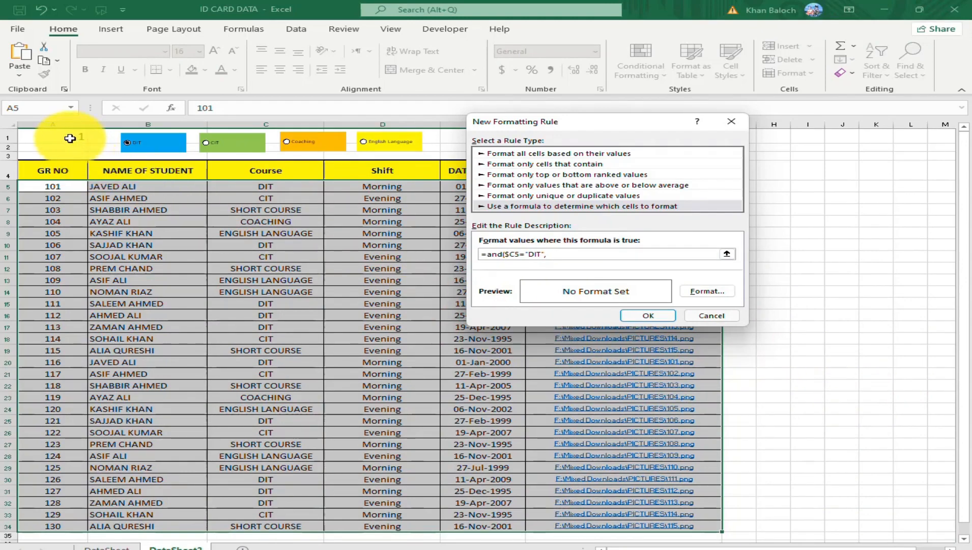
{"action": "left_click", "coordinate": [68, 136]}
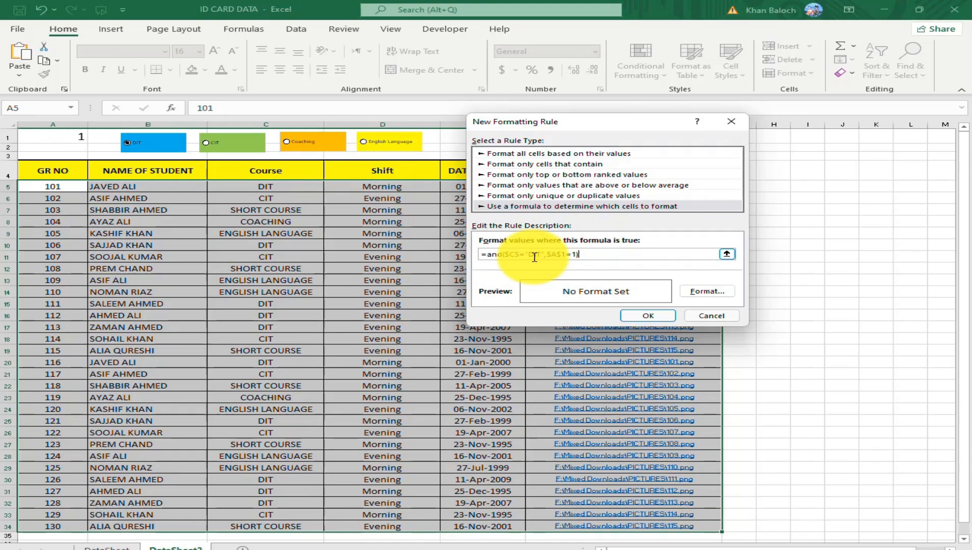
Give the DIT rule a light blue fill and bold font, and apply it to the selected rows.
{"action": "left_click", "coordinate": [709, 293]}
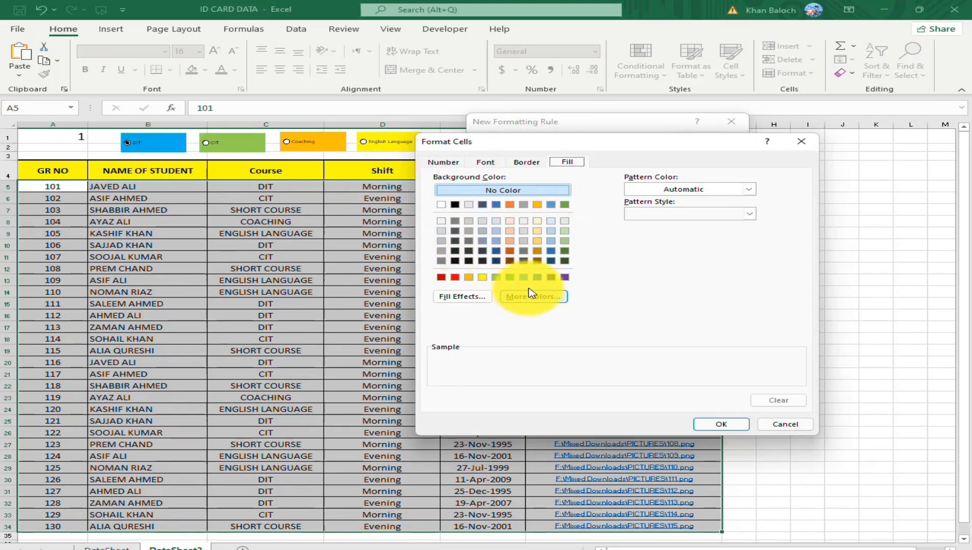
{"action": "left_click", "coordinate": [526, 277]}
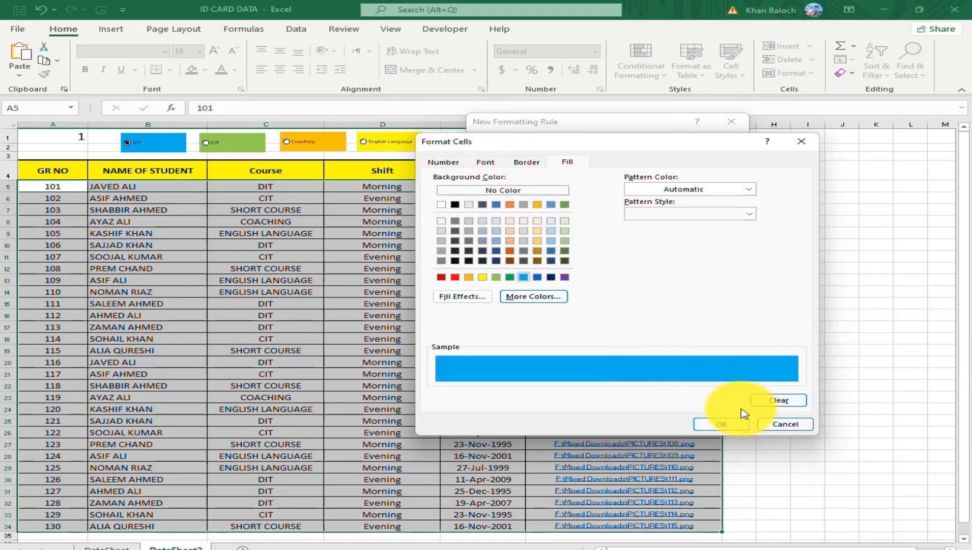
{"action": "left_click", "coordinate": [492, 163]}
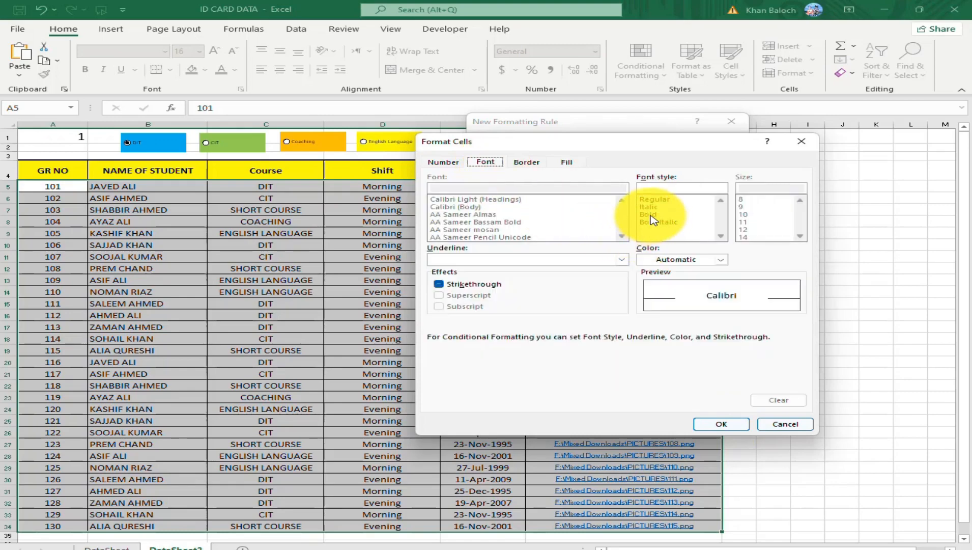
{"action": "key", "text": "Return"}
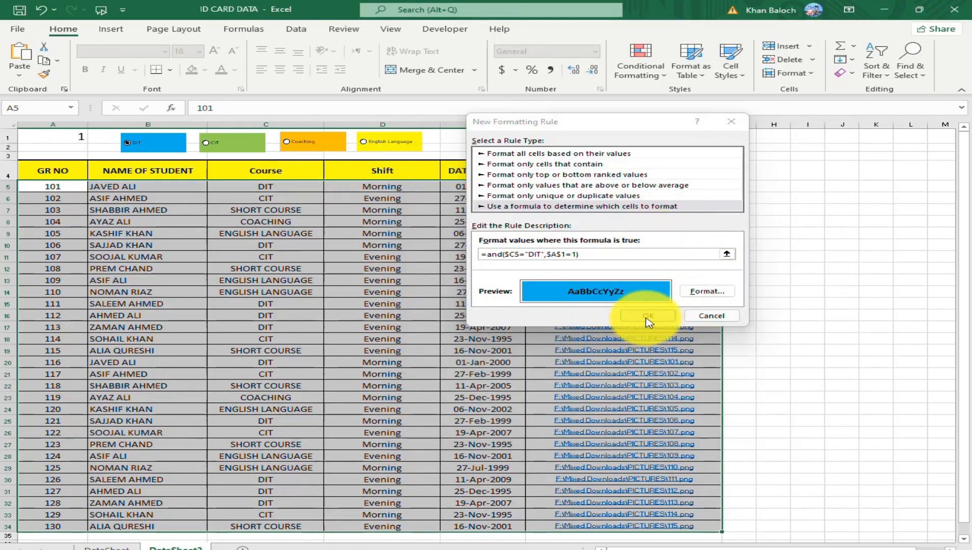
{"action": "left_click", "coordinate": [648, 315]}
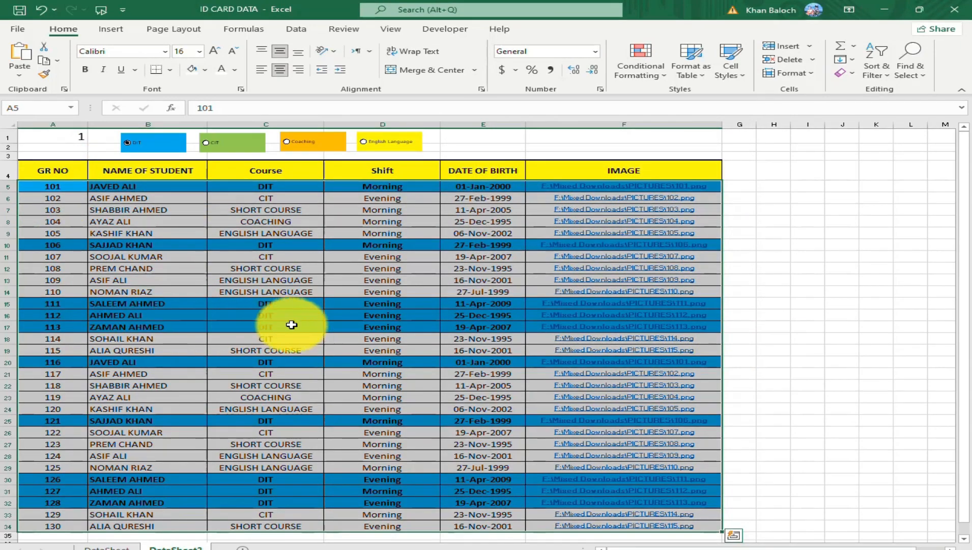
Test the DIT rule by switching between the CIT and DIT option buttons, ending on CIT.
{"action": "left_click", "coordinate": [208, 147]}
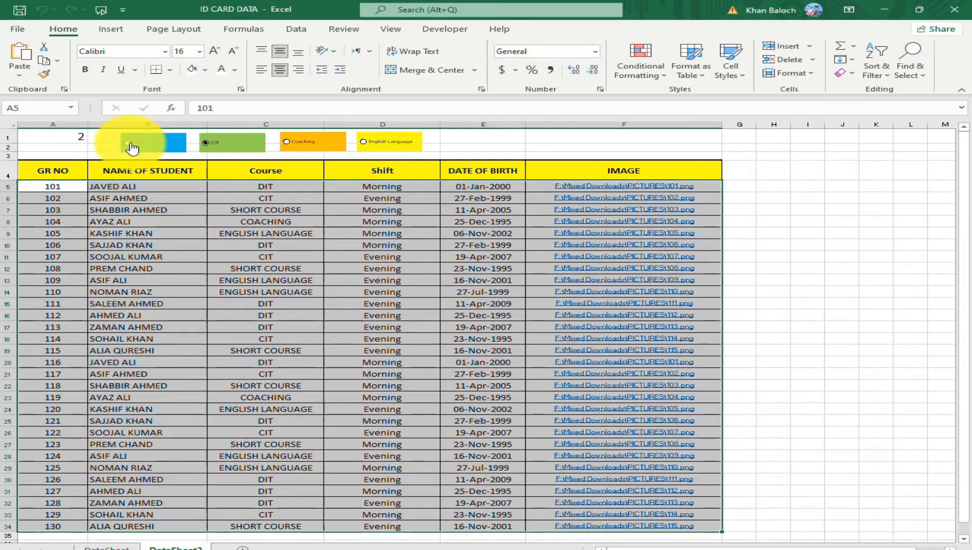
{"action": "left_click", "coordinate": [129, 147]}
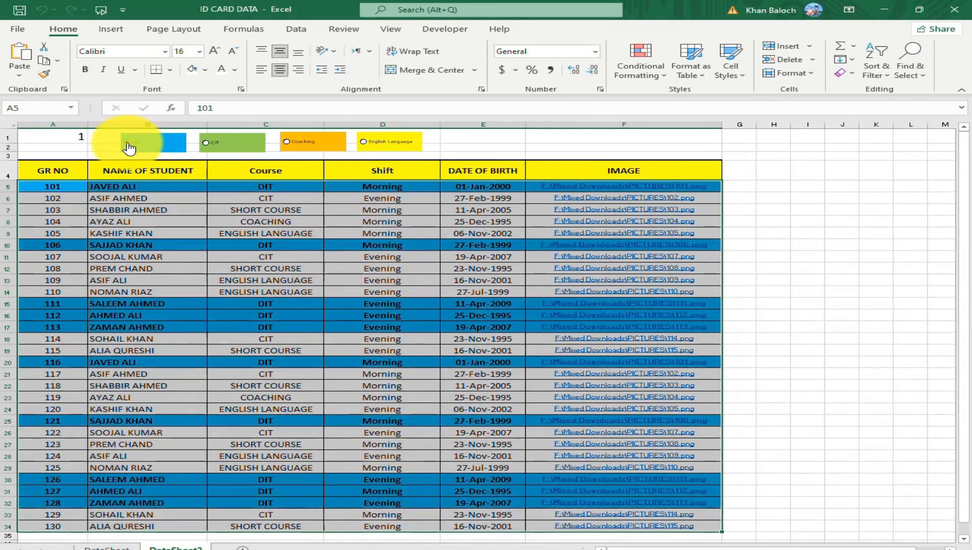
{"action": "left_click", "coordinate": [207, 147]}
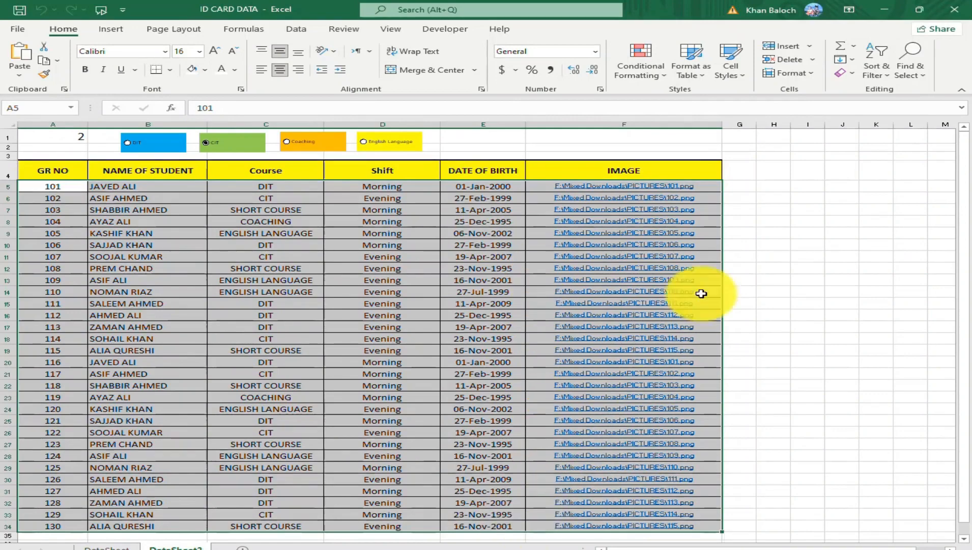
Start another formula-based formatting rule for the selected rows with the formula =and($C5="CIT",$A$1=2).
{"action": "left_click", "coordinate": [668, 79]}
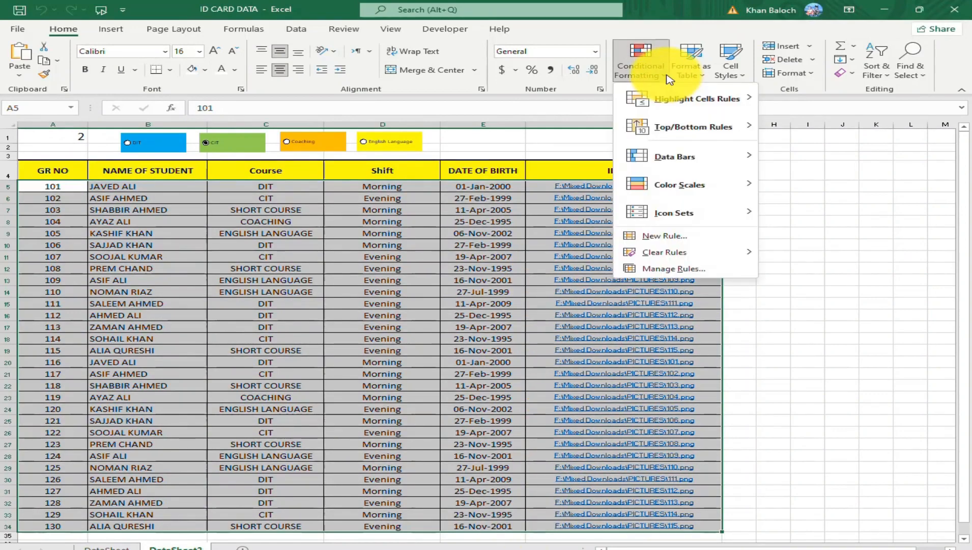
{"action": "left_click", "coordinate": [690, 242]}
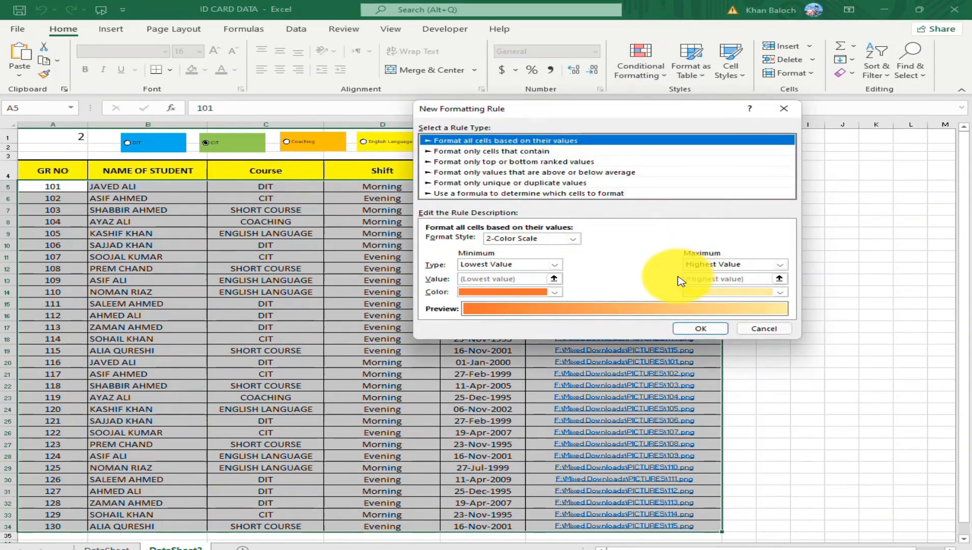
{"action": "left_click", "coordinate": [477, 193]}
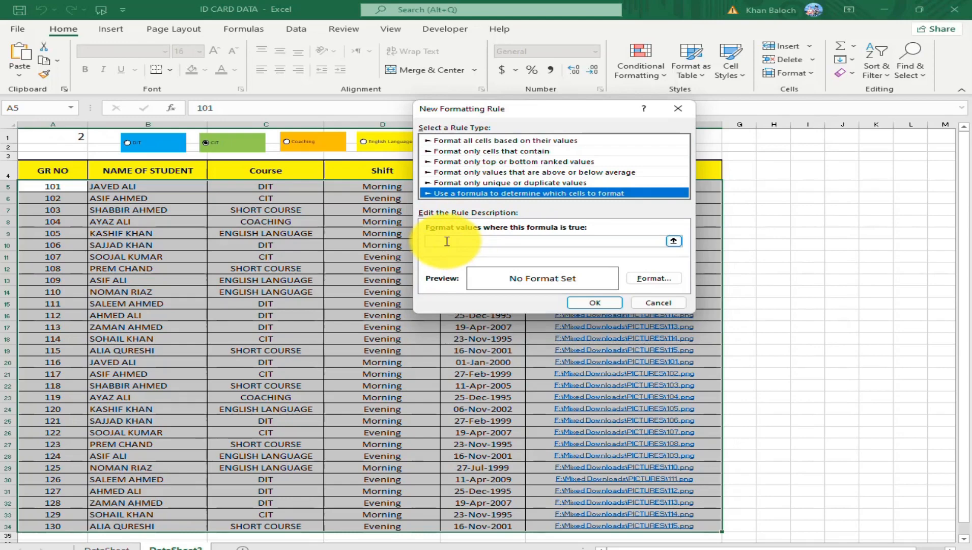
{"action": "left_click", "coordinate": [447, 242]}
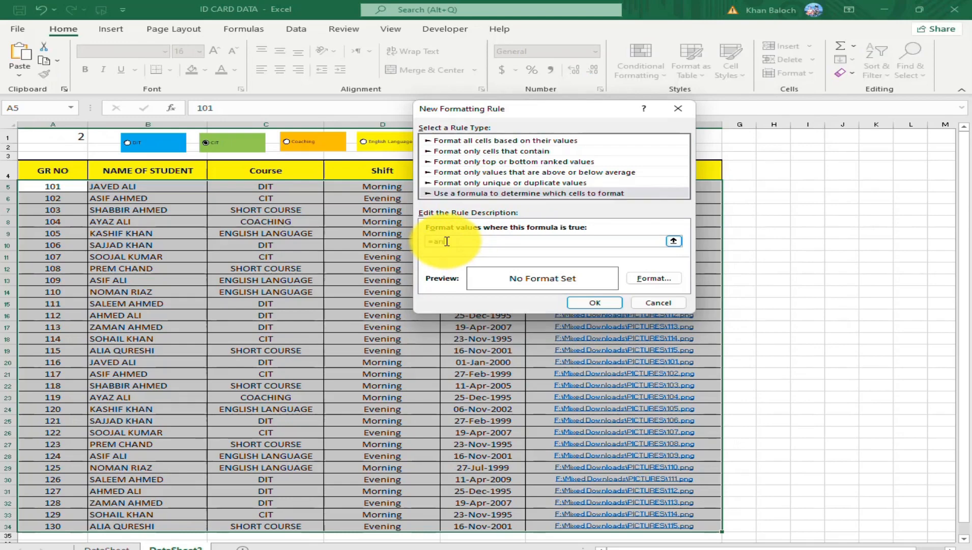
{"action": "type", "text": "=and("}
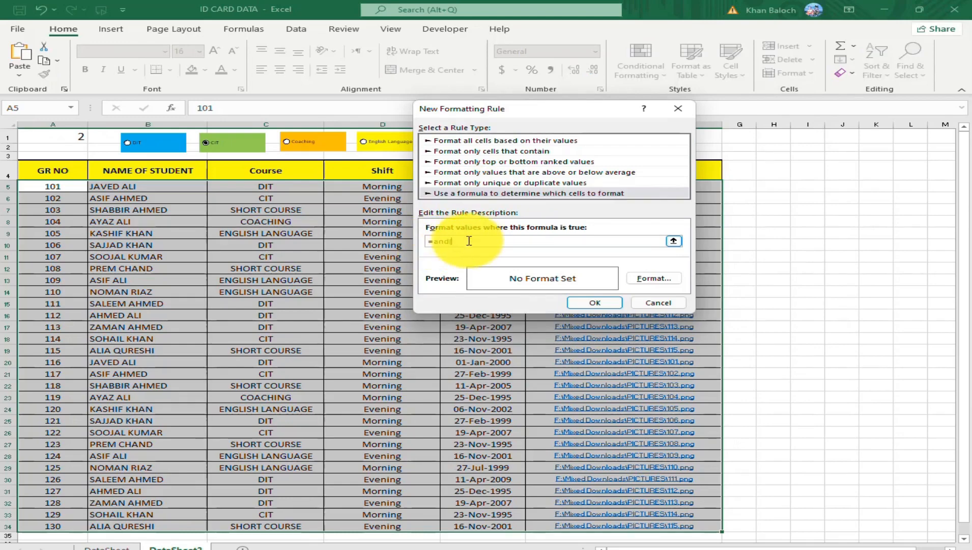
{"action": "left_click", "coordinate": [256, 187]}
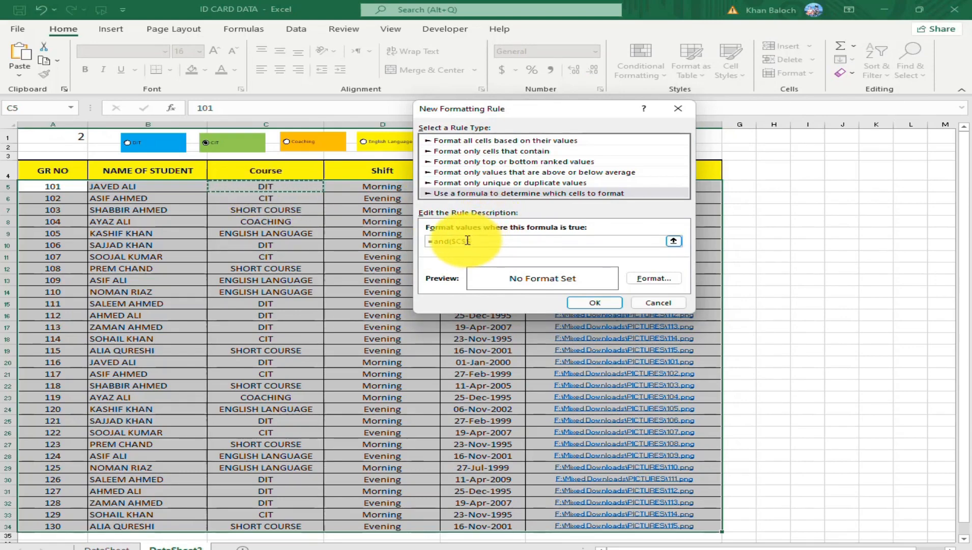
{"action": "left_click", "coordinate": [497, 240]}
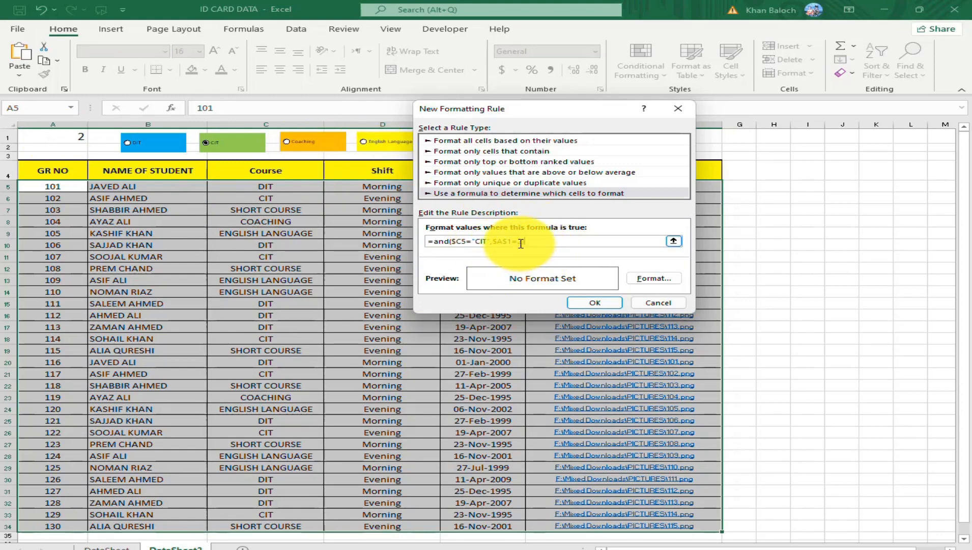
Copy the whole CIT rule formula so it can be reused in other rules.
{"action": "left_click_drag", "start_coordinate": [492, 241], "coordinate": [390, 240]}
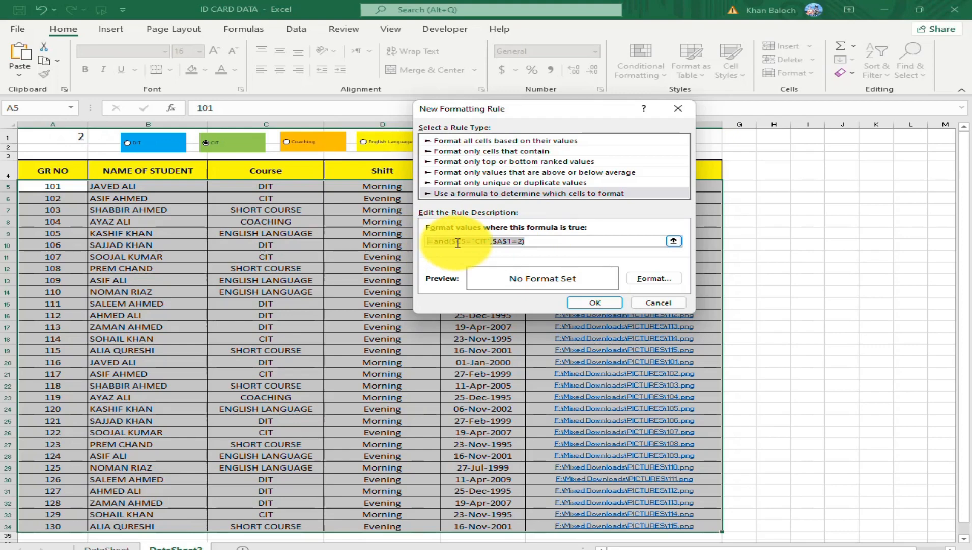
{"action": "right_click", "coordinate": [457, 243]}
{"action": "left_click", "coordinate": [491, 264]}
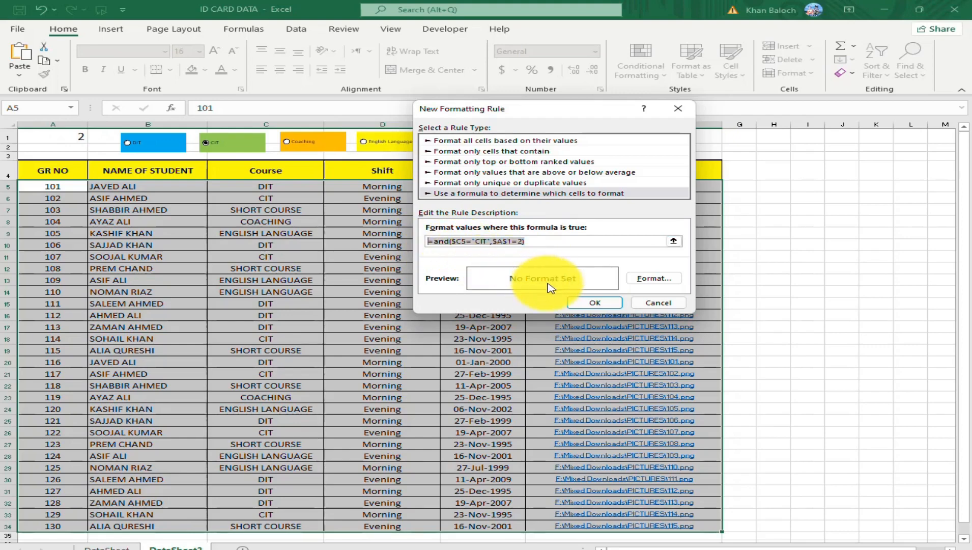
Give the CIT rule a light green fill and bold font, and apply it to the selected rows.
{"action": "left_click", "coordinate": [656, 278]}
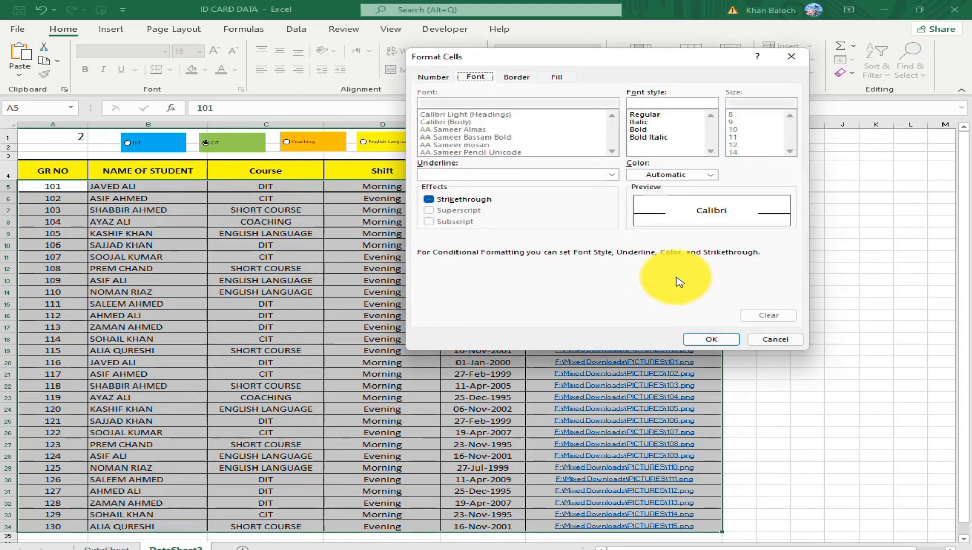
{"action": "left_click", "coordinate": [558, 78]}
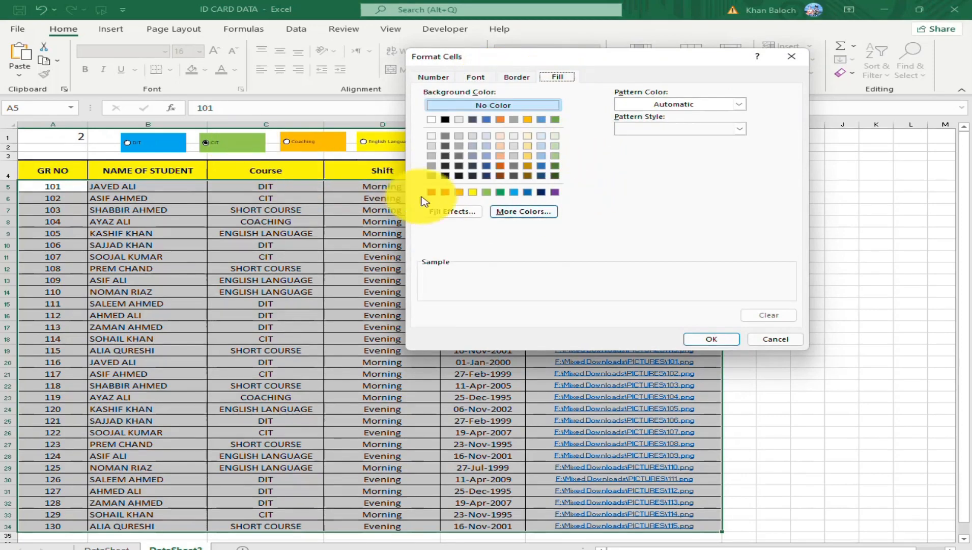
{"action": "left_click", "coordinate": [486, 192]}
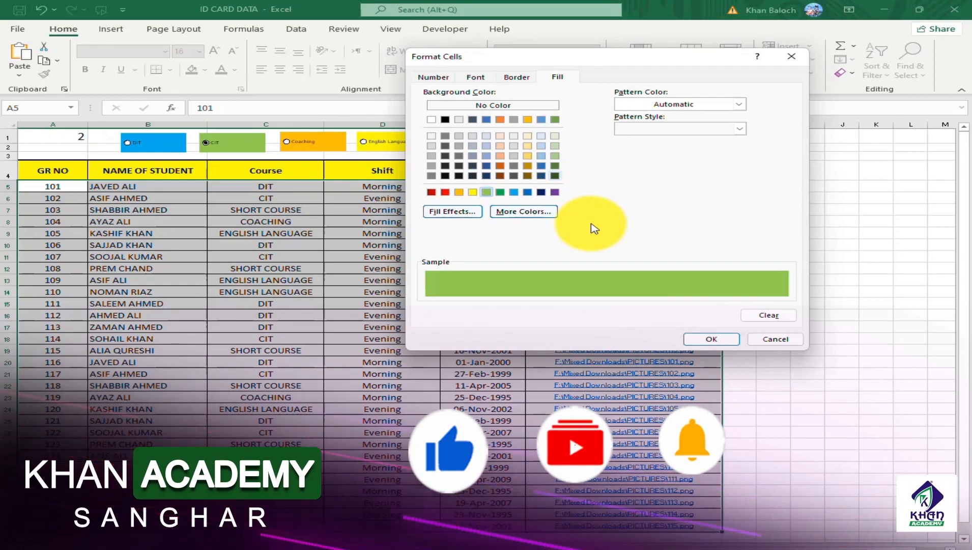
{"action": "left_click", "coordinate": [476, 77]}
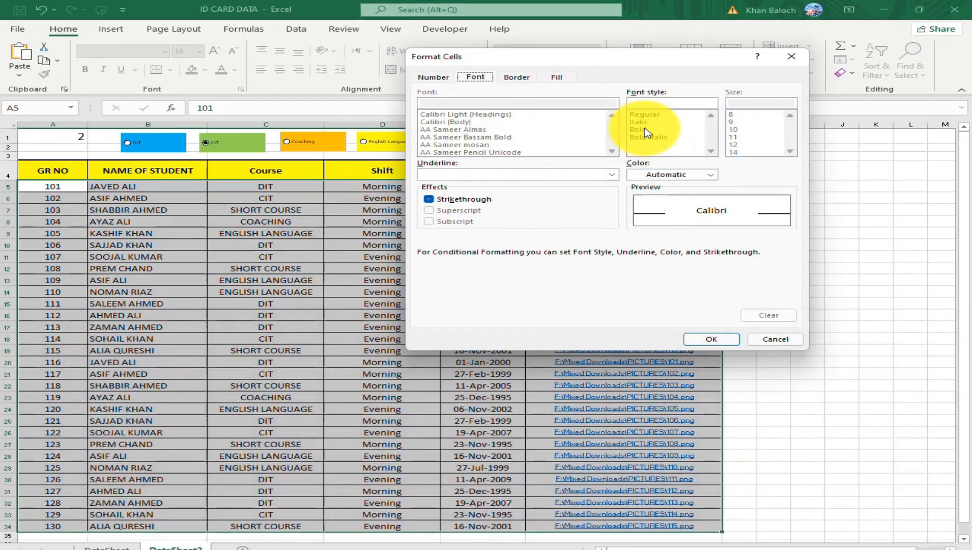
{"action": "left_click", "coordinate": [645, 130]}
{"action": "left_click", "coordinate": [711, 339]}
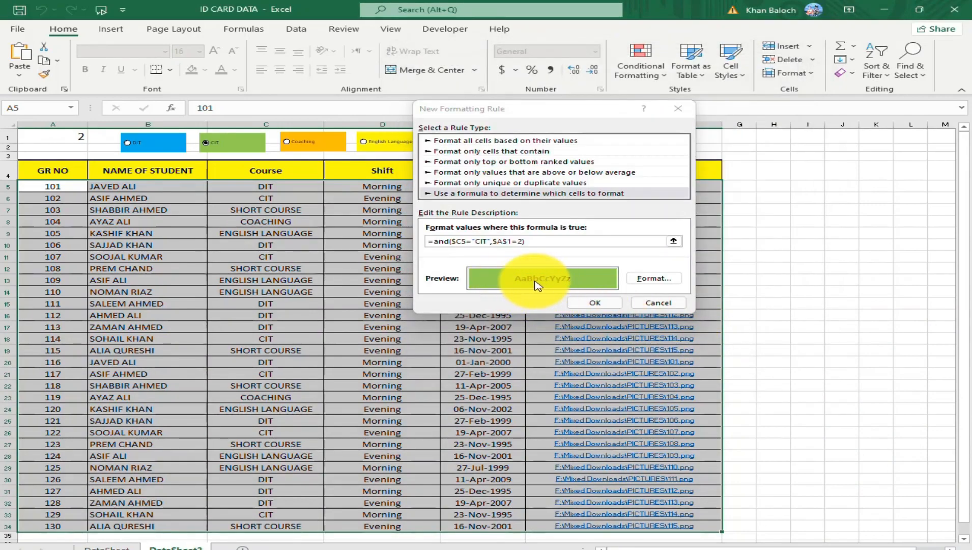
{"action": "left_click", "coordinate": [592, 304]}
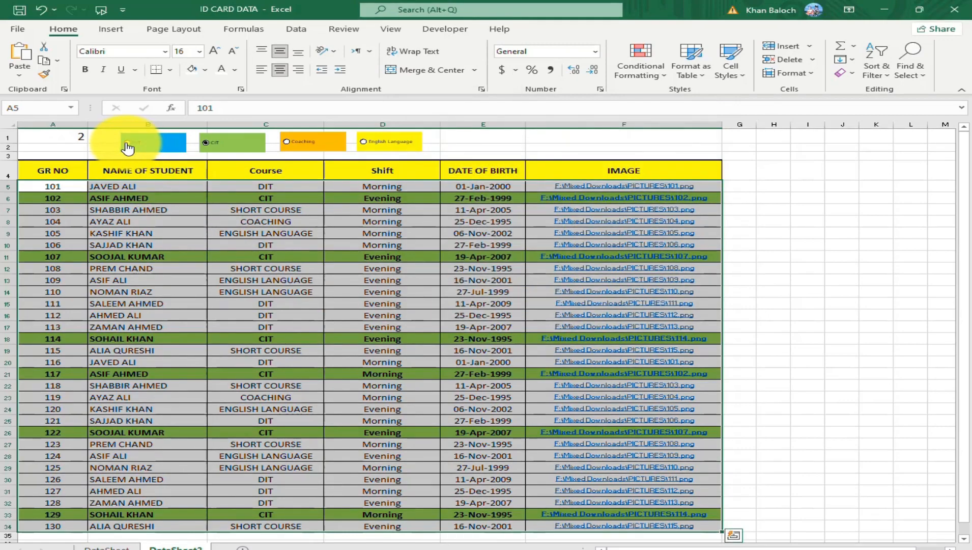
Test the DIT and CIT rules by switching between their option buttons, ending on Coaching.
{"action": "left_click", "coordinate": [127, 146]}
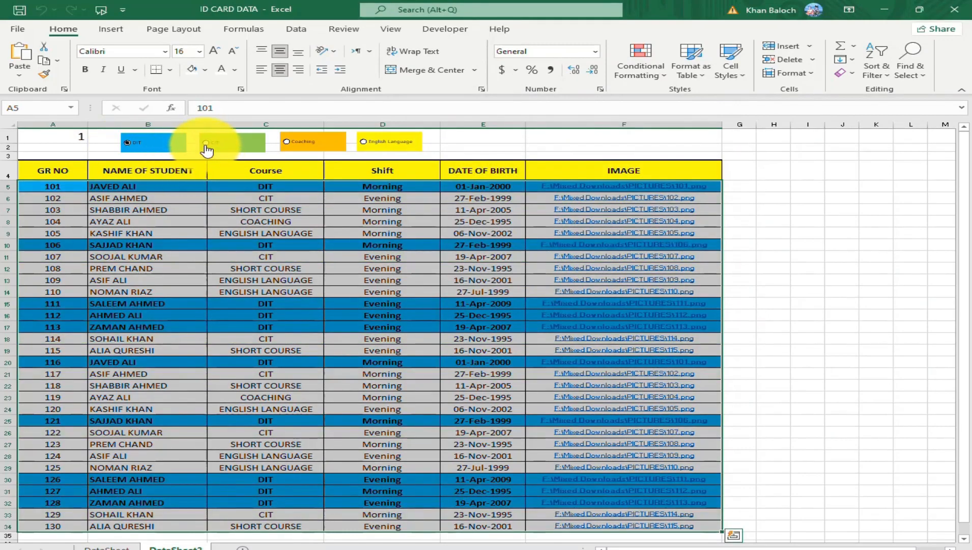
{"action": "left_click", "coordinate": [206, 149]}
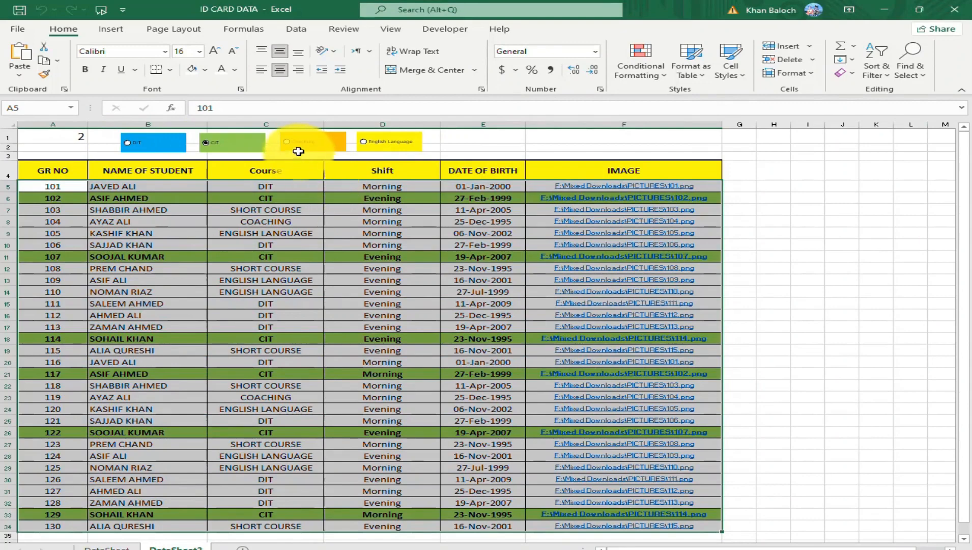
{"action": "left_click", "coordinate": [290, 147]}
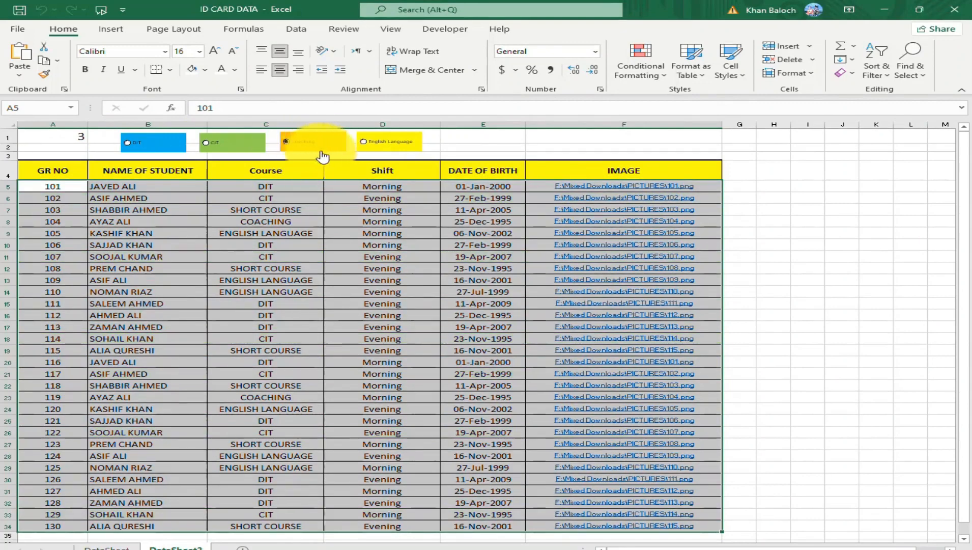
Start another formula-based formatting rule for the selected rows with the formula =and($C5="CIT",$A$1=3).
{"action": "left_click", "coordinate": [665, 78]}
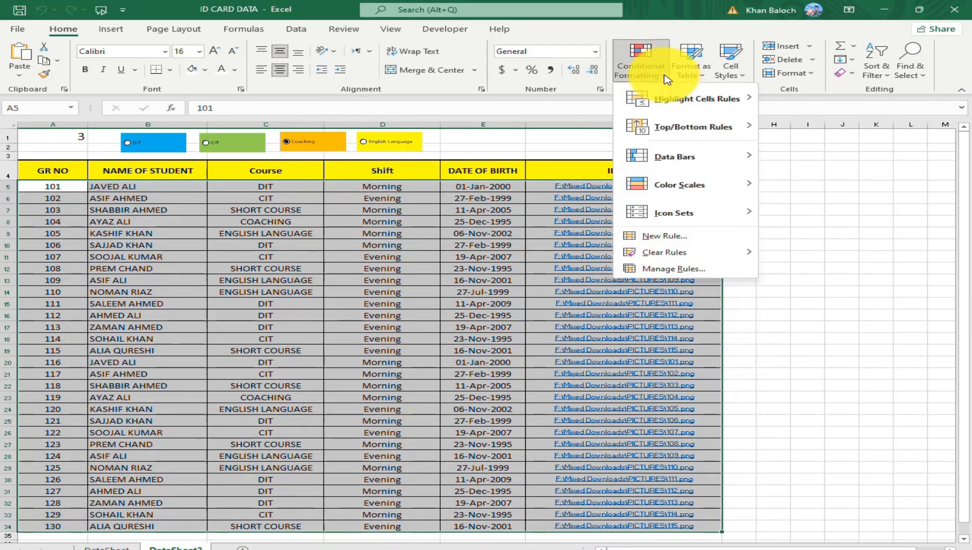
{"action": "left_click", "coordinate": [680, 240]}
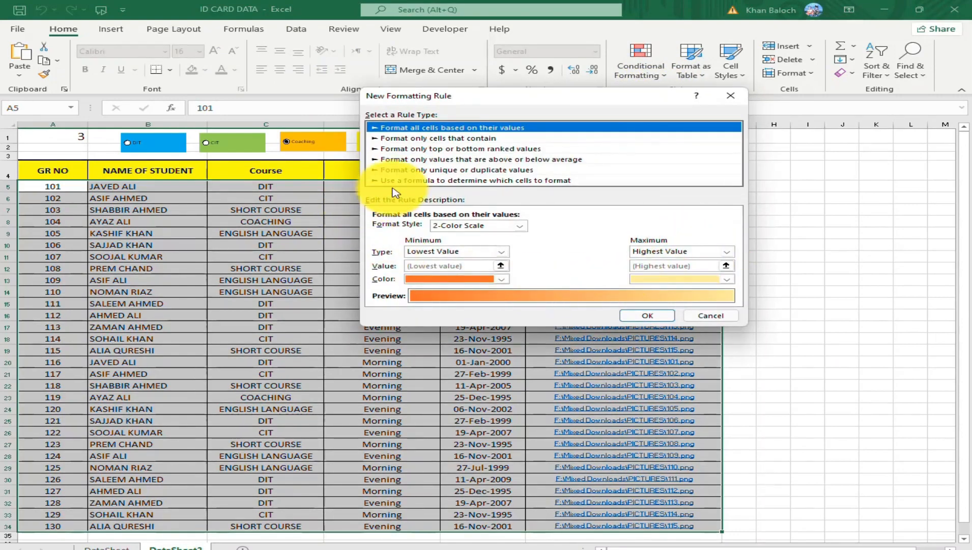
{"action": "left_click", "coordinate": [465, 182]}
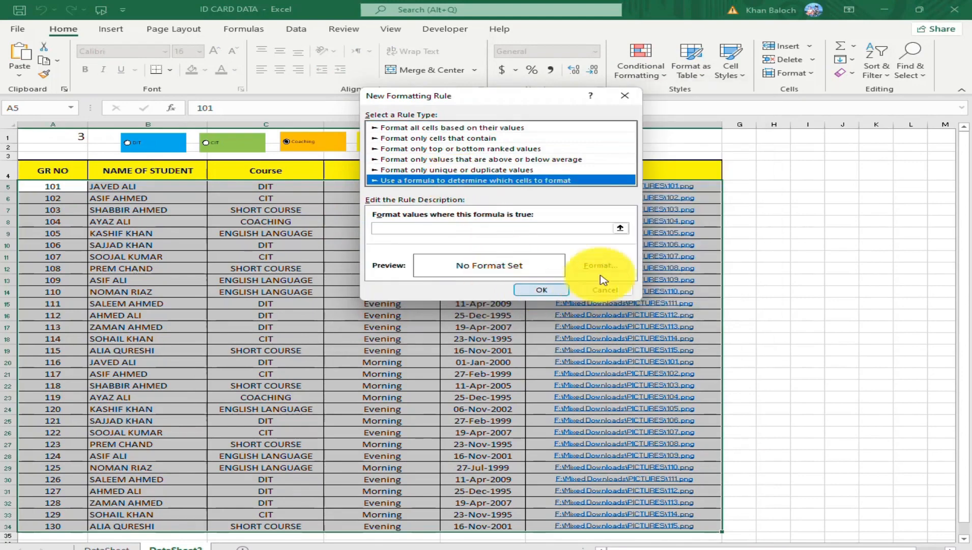
{"action": "left_click", "coordinate": [447, 229]}
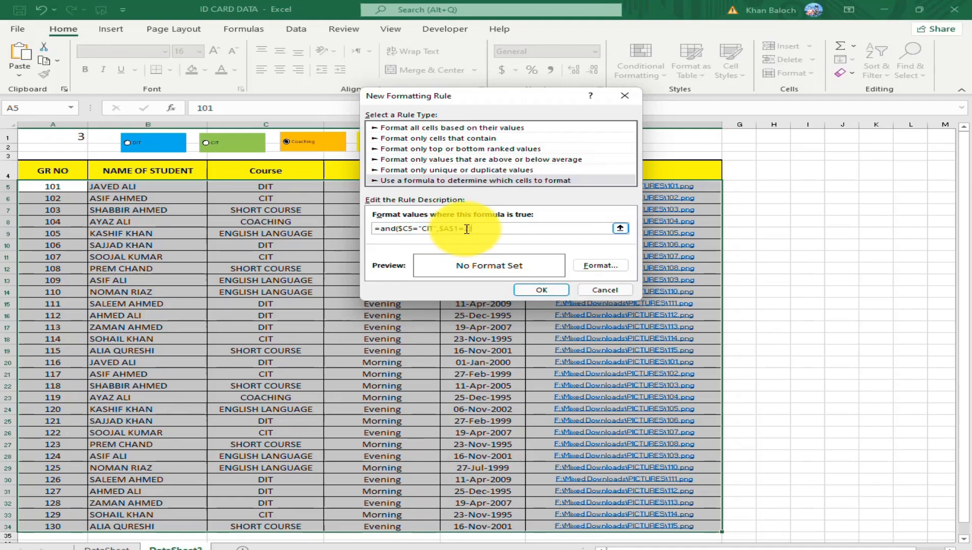
{"action": "key", "text": "BackSpace"}
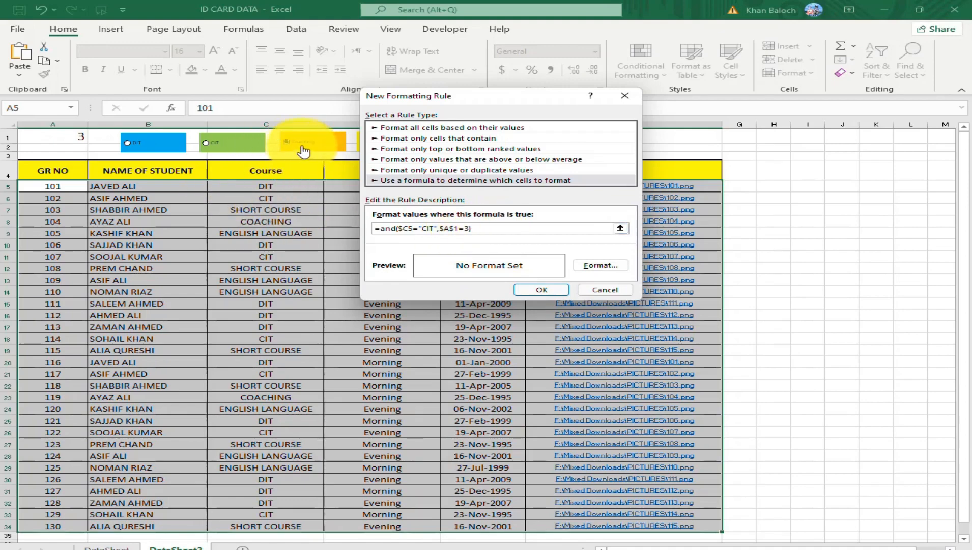
Give the rule a two-color horizontal gradient fill from white to orange.
{"action": "left_click", "coordinate": [607, 274]}
{"action": "left_click", "coordinate": [504, 64]}
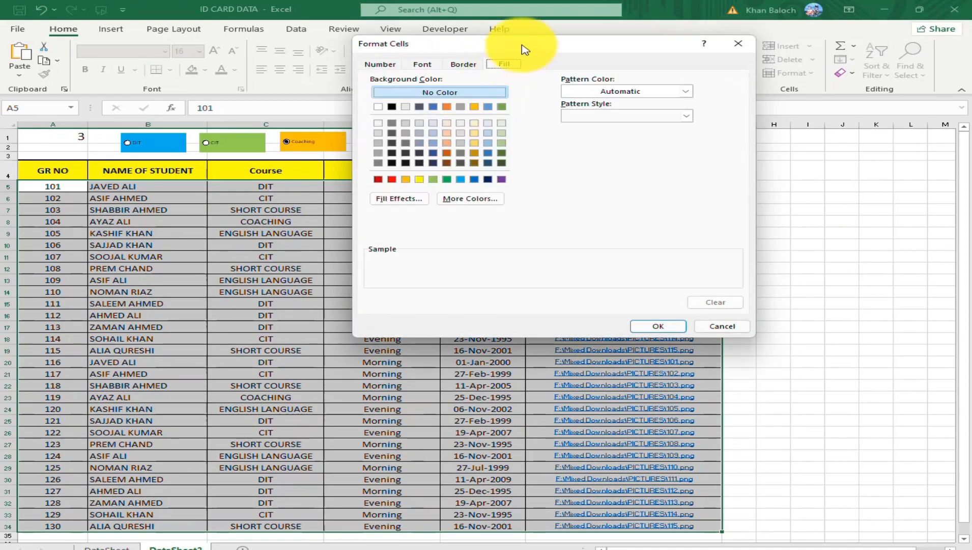
{"action": "left_click_drag", "start_coordinate": [524, 48], "coordinate": [614, 96]}
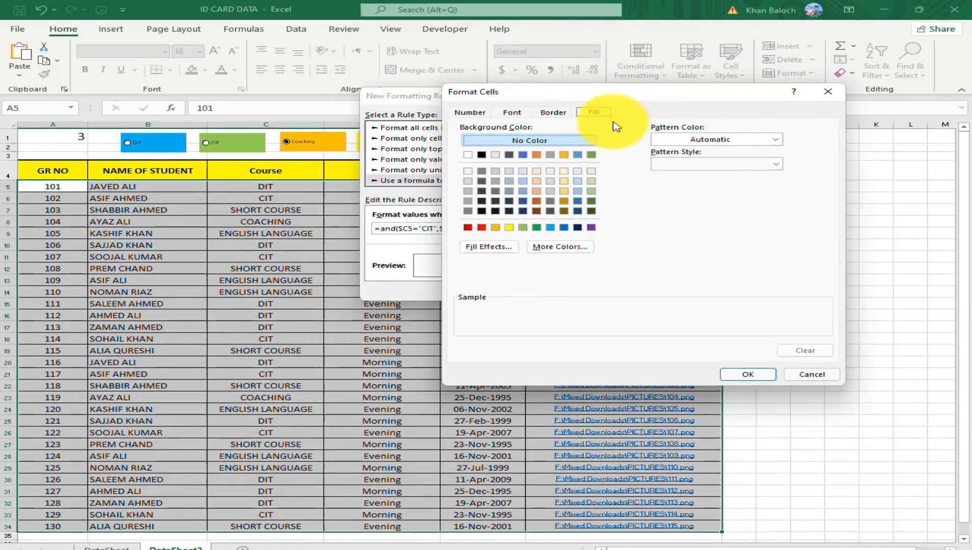
{"action": "left_click", "coordinate": [499, 255]}
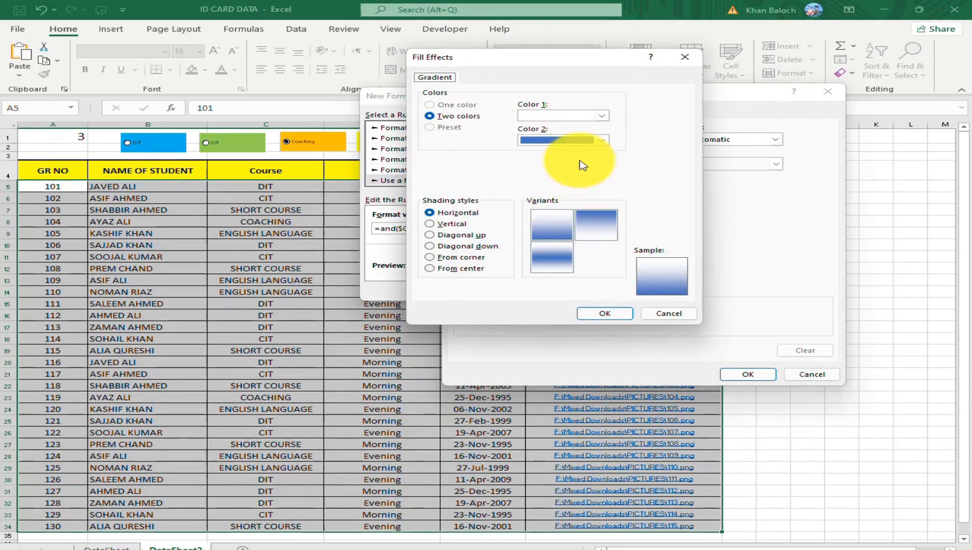
{"action": "left_click", "coordinate": [602, 140]}
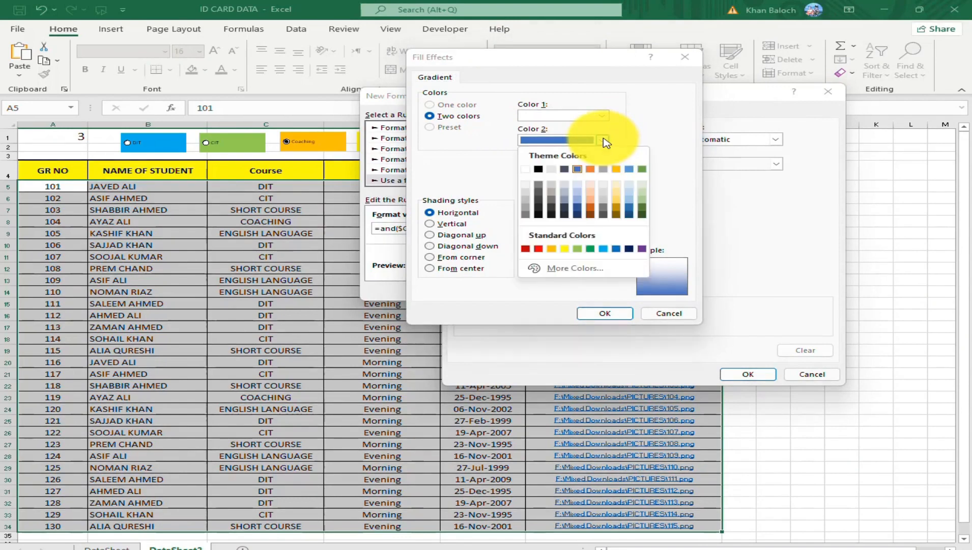
{"action": "left_click", "coordinate": [552, 248]}
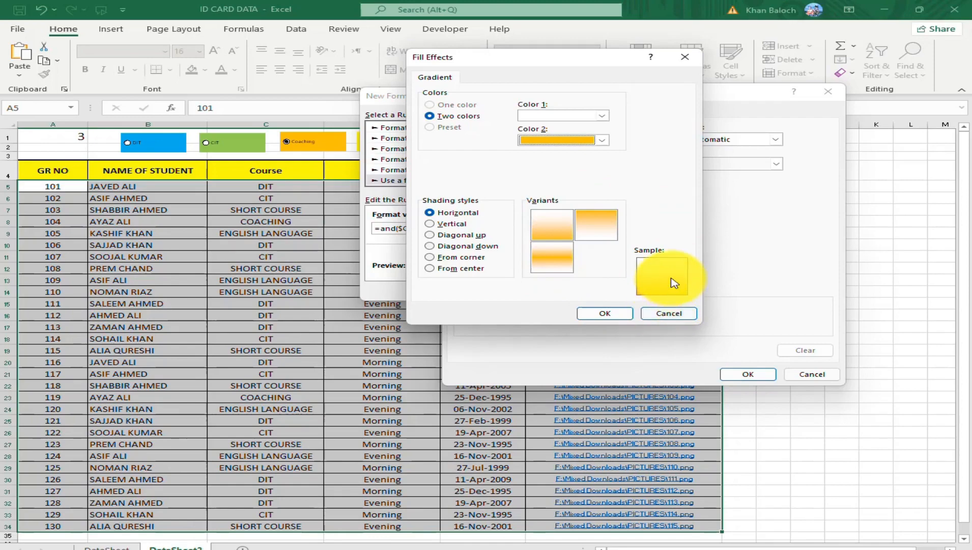
{"action": "left_click", "coordinate": [558, 224]}
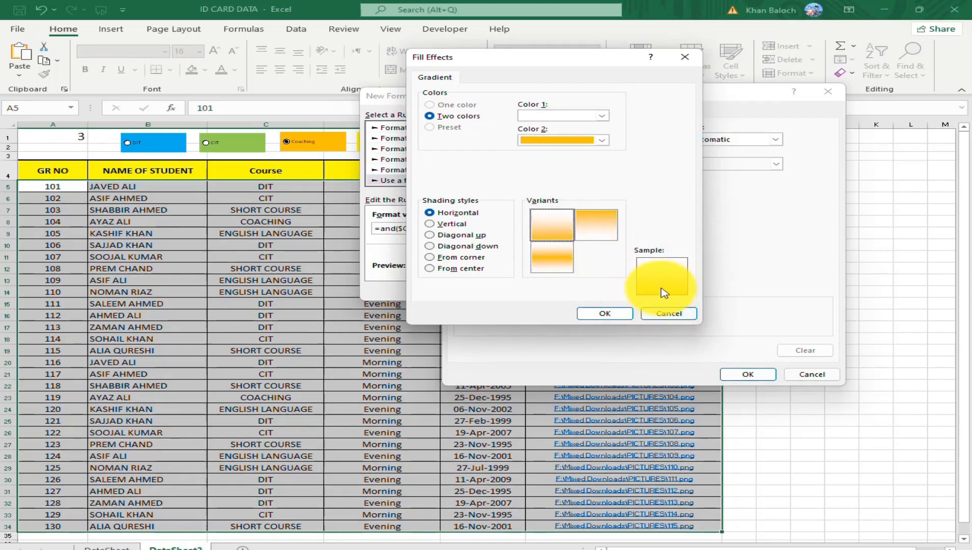
{"action": "left_click", "coordinate": [607, 314]}
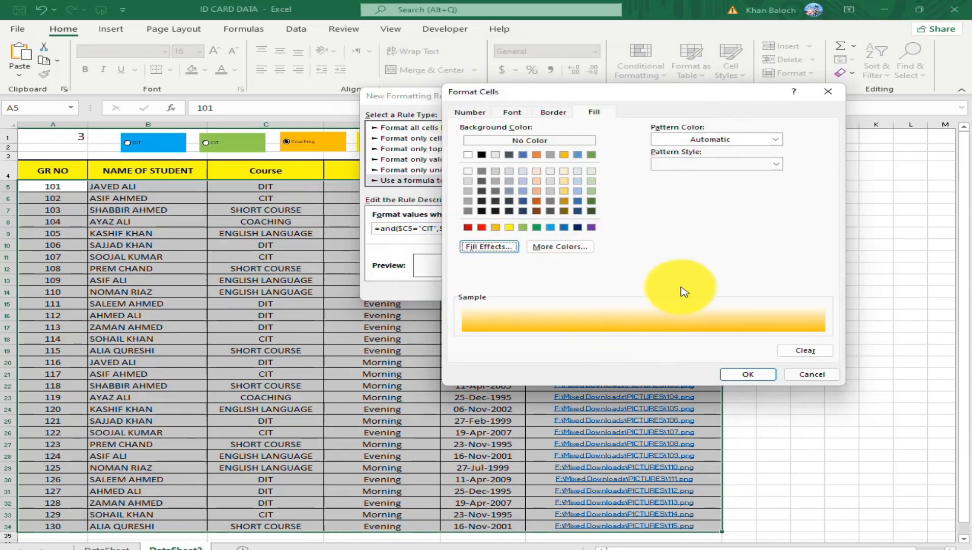
Set the rule's font style to Bold Italic and apply the rule to the selected rows.
{"action": "left_click", "coordinate": [513, 112]}
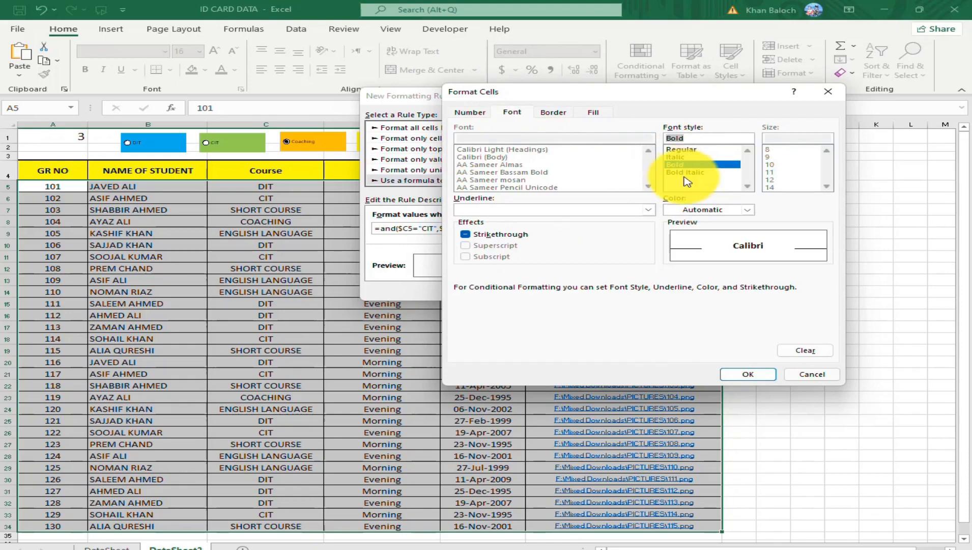
{"action": "left_click", "coordinate": [747, 375]}
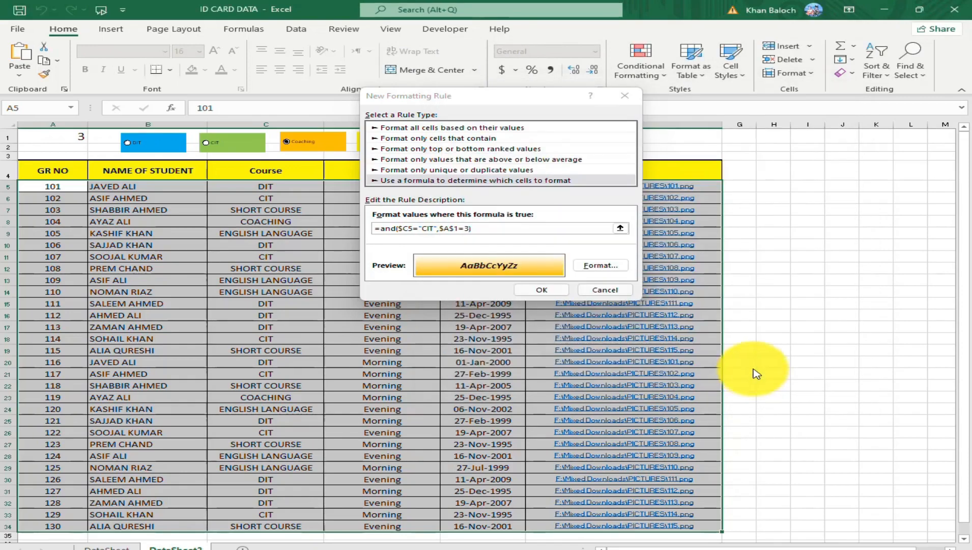
{"action": "left_click", "coordinate": [557, 294]}
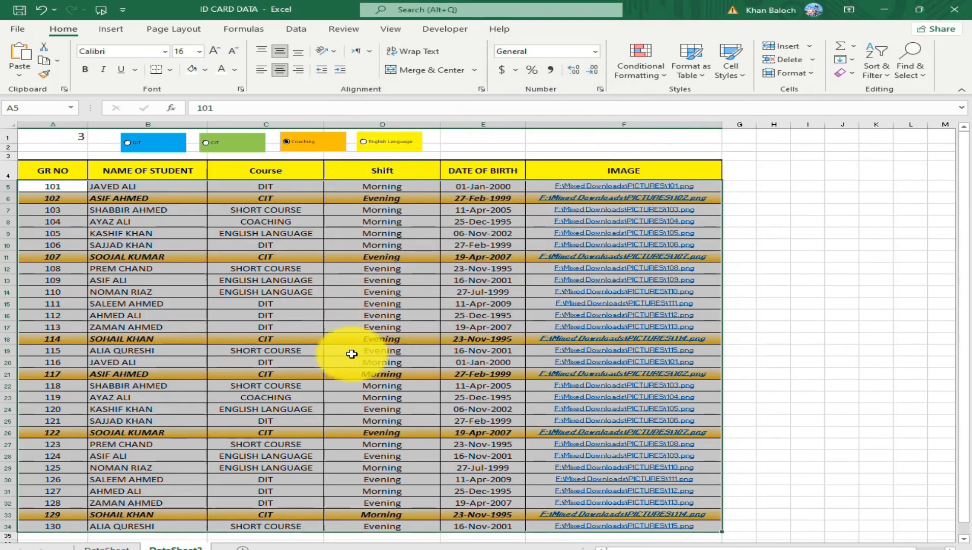
Select the English Language option button and start another formula-based rule with =and($C5="CIT",$A$1=3).
{"action": "left_click", "coordinate": [365, 147]}
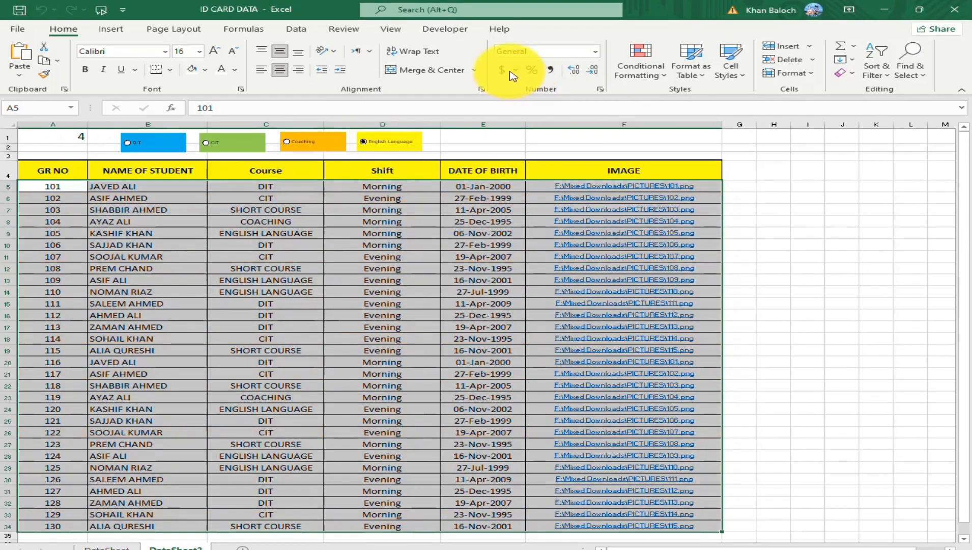
{"action": "left_click", "coordinate": [647, 77]}
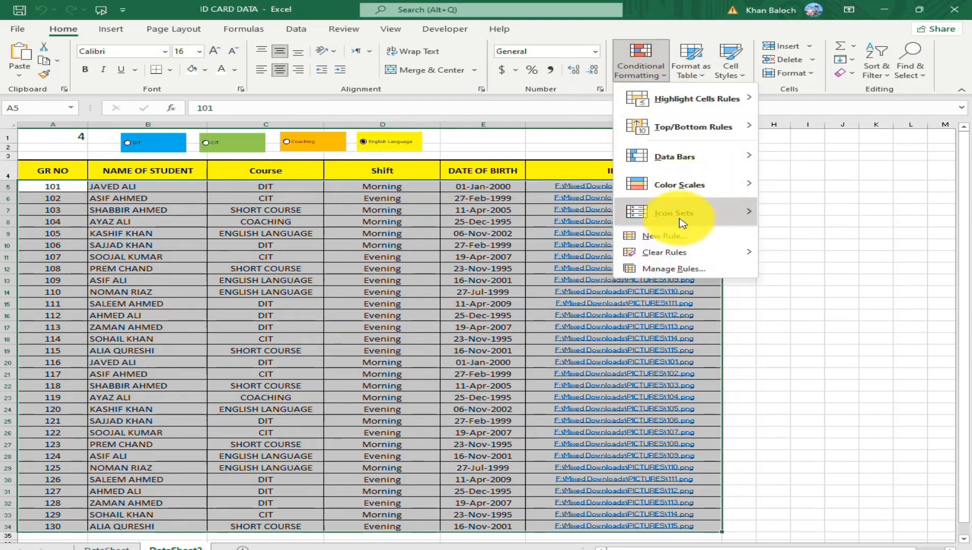
{"action": "left_click", "coordinate": [679, 241]}
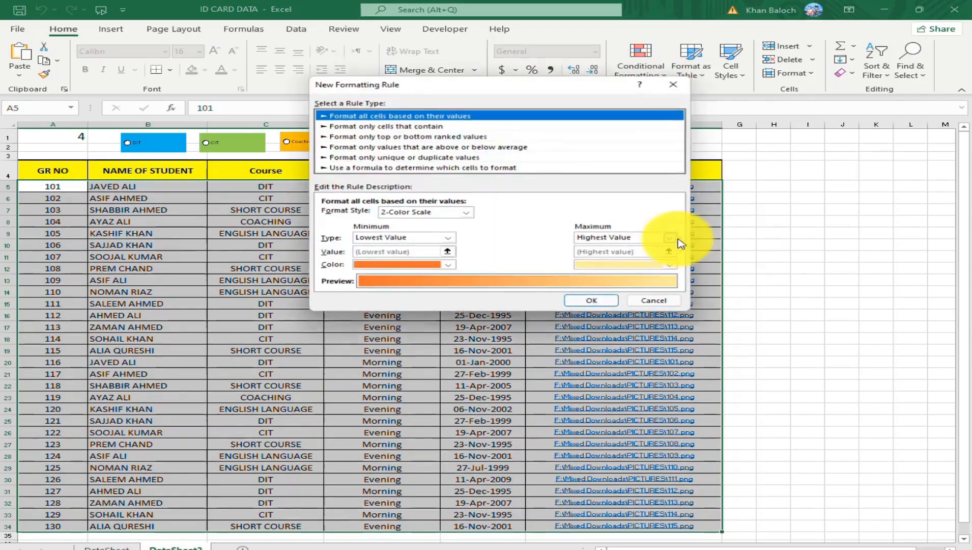
{"action": "left_click", "coordinate": [349, 168]}
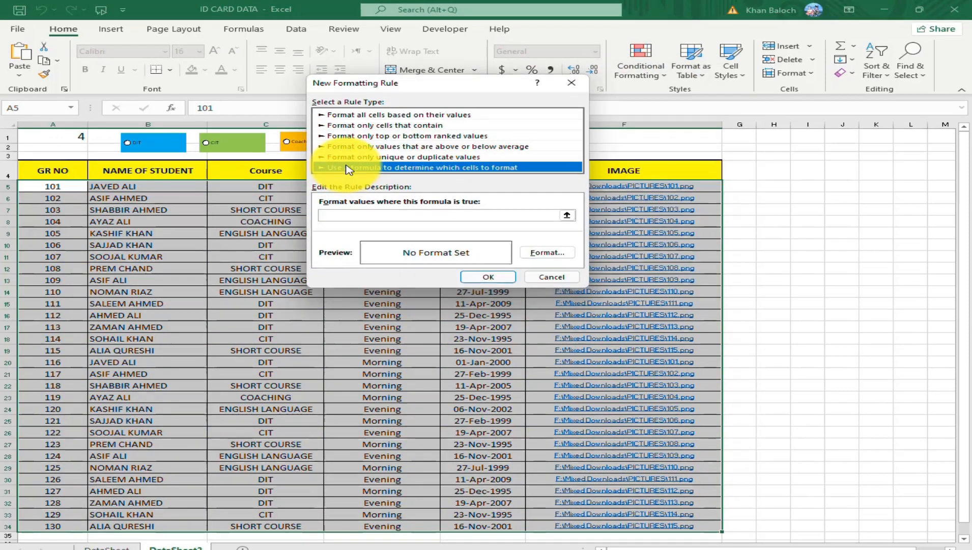
{"action": "left_click", "coordinate": [335, 215]}
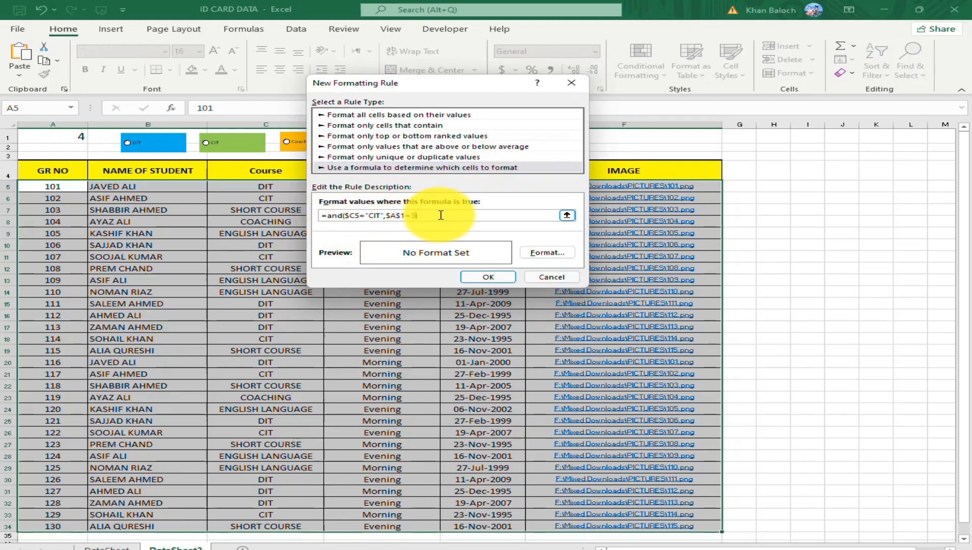
Replace CIT with English Language in the new rule's formula, making it =and($C5="English Language",$A$1=3).
{"action": "left_click", "coordinate": [371, 215]}
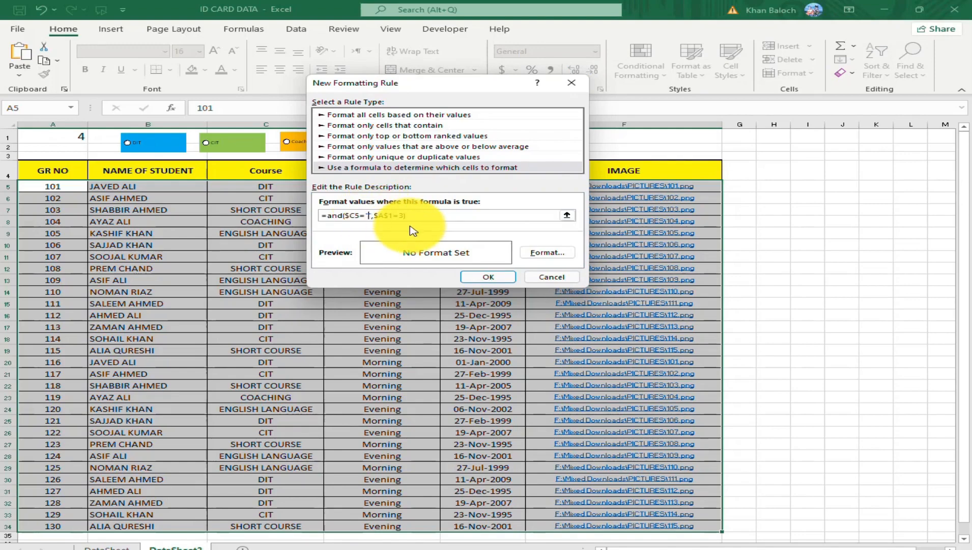
{"action": "left_click_drag", "start_coordinate": [449, 85], "coordinate": [610, 105]}
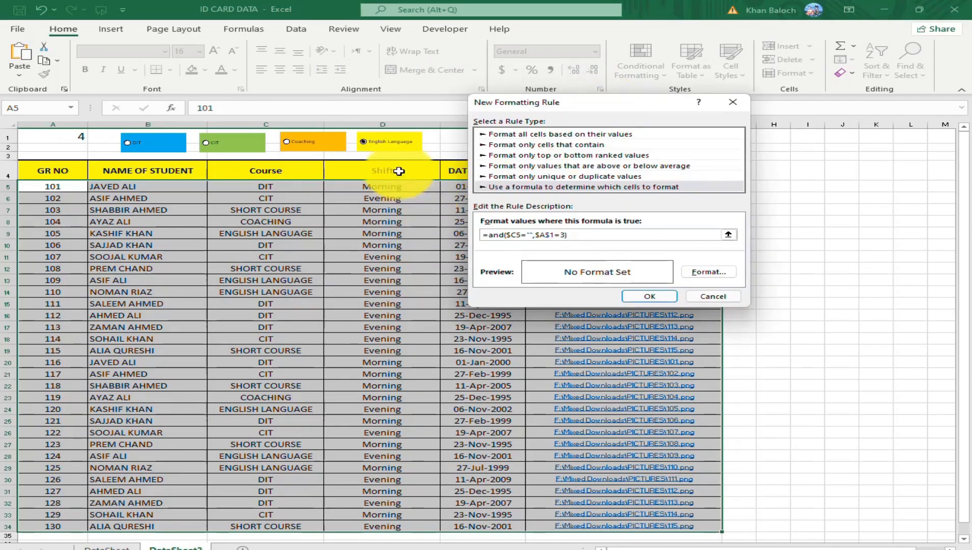
{"action": "type", "text": "English Language"}
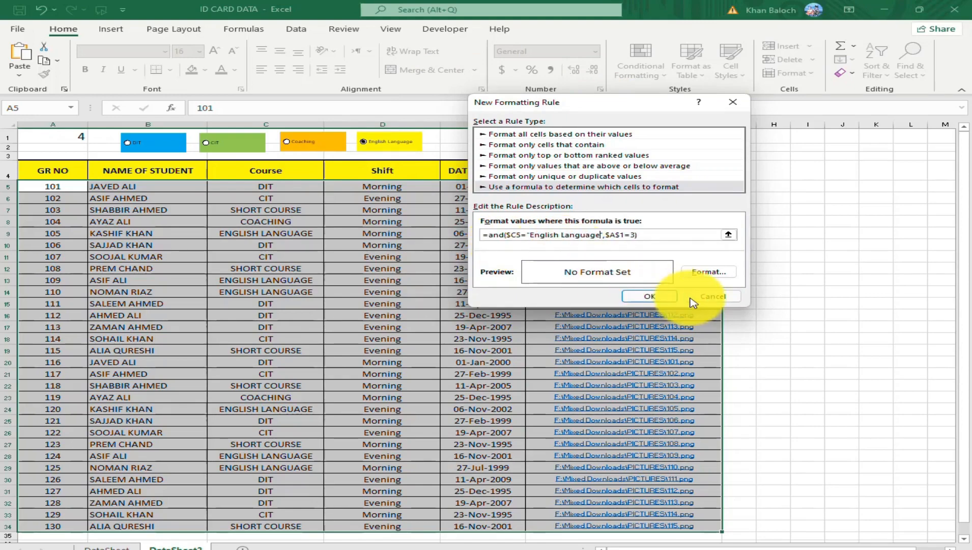
Give the rule a two-color horizontal gradient fill with red as Color 1, yellow as Color 2 and the variant with yellow in the middle.
{"action": "left_click", "coordinate": [714, 272]}
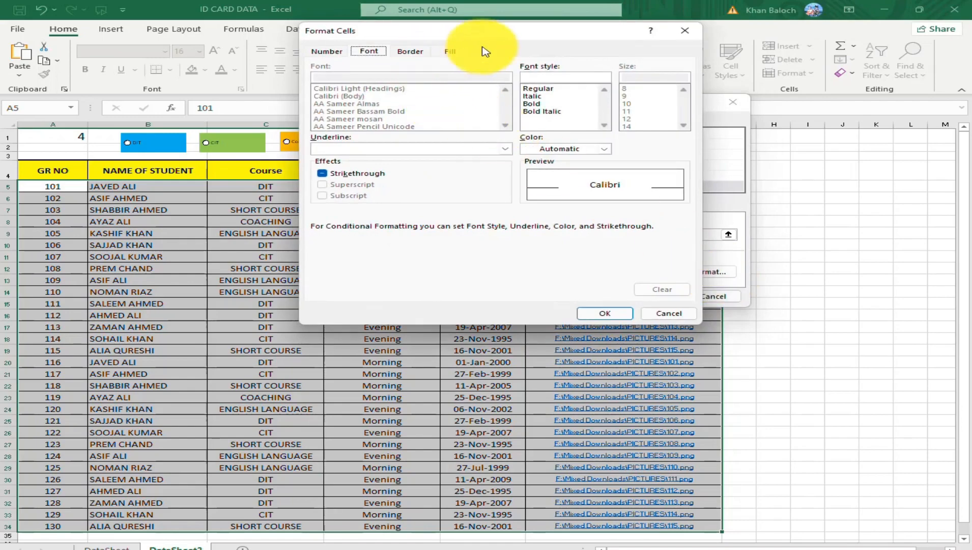
{"action": "left_click", "coordinate": [451, 51]}
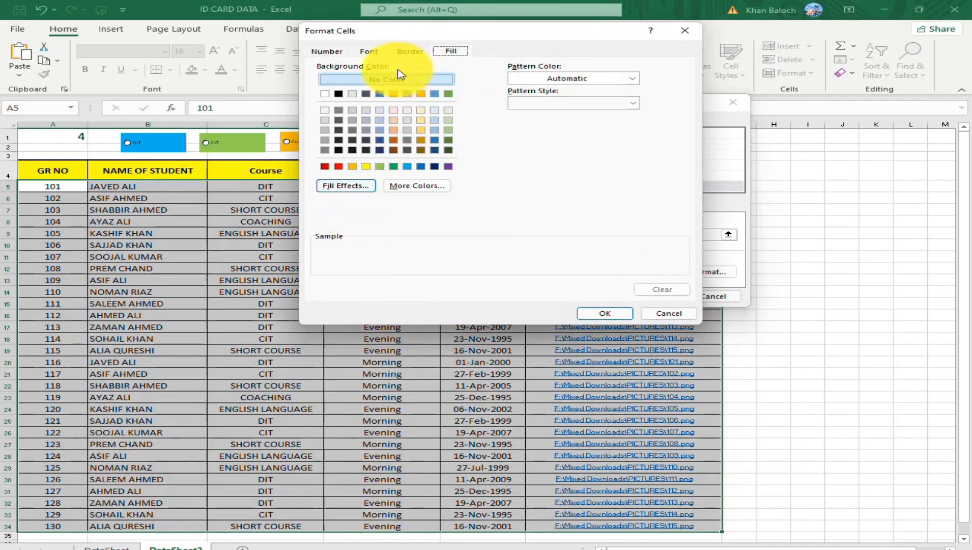
{"action": "left_click_drag", "start_coordinate": [407, 31], "coordinate": [604, 66]}
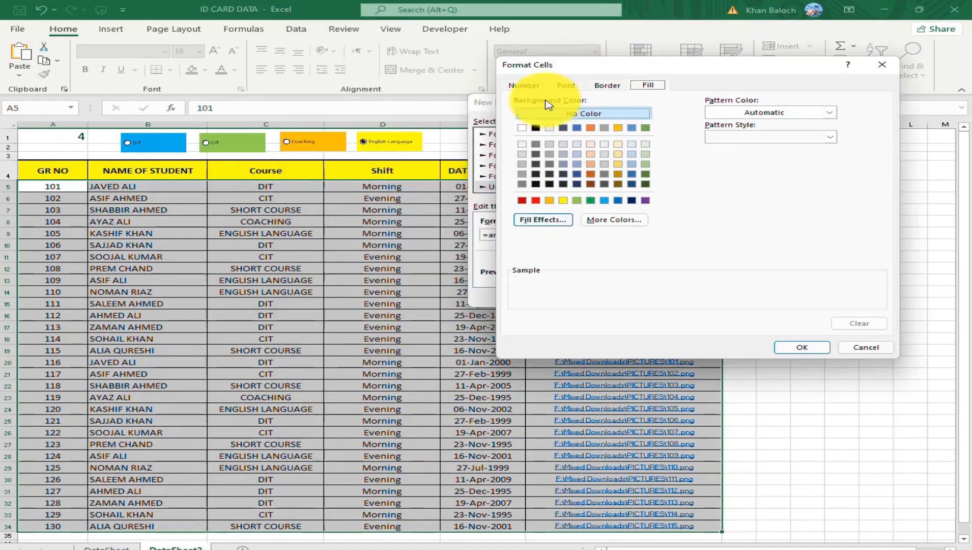
{"action": "left_click", "coordinate": [543, 221]}
{"action": "left_click", "coordinate": [555, 133]}
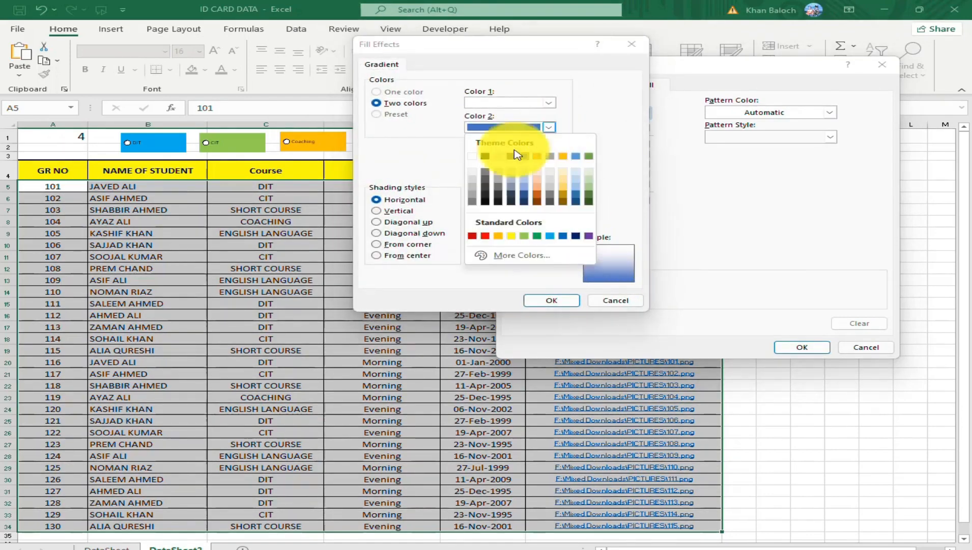
{"action": "left_click", "coordinate": [511, 235]}
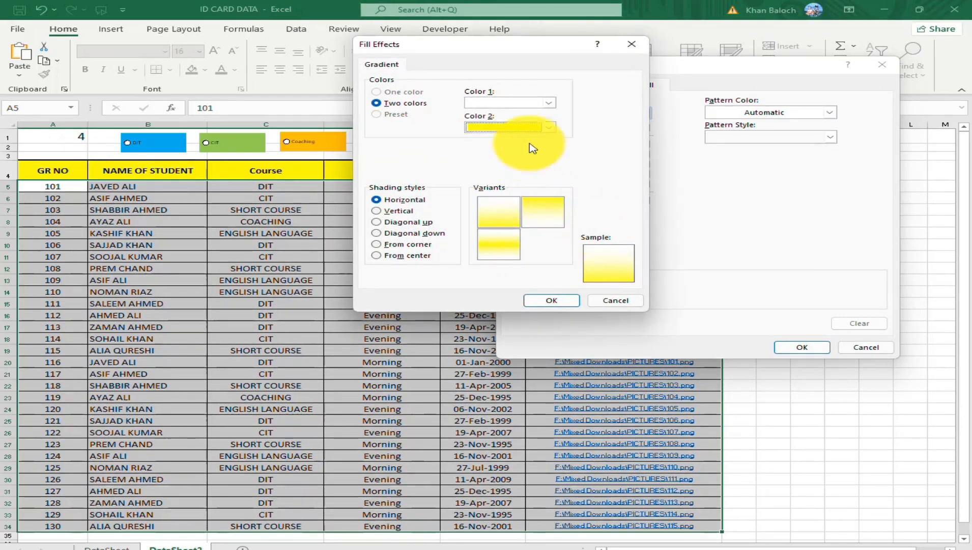
{"action": "left_click", "coordinate": [548, 102]}
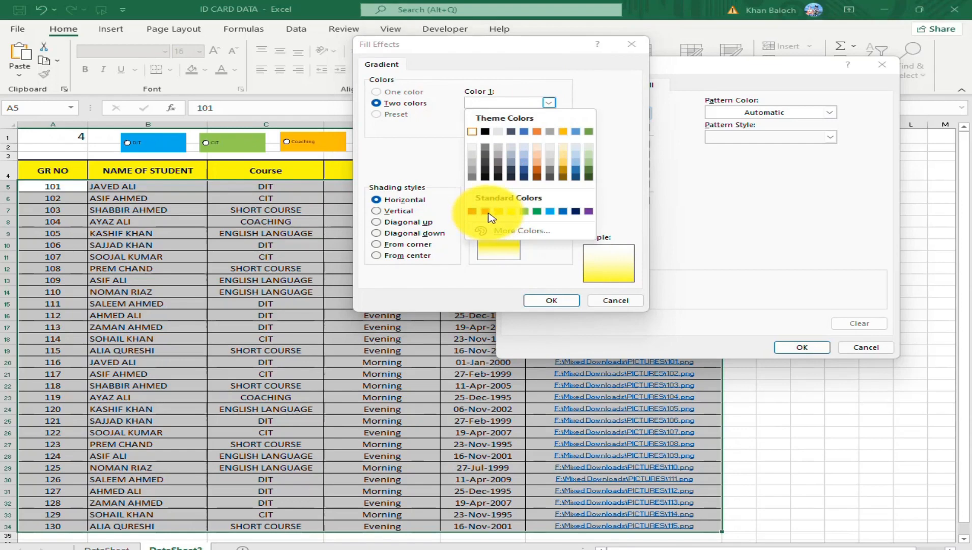
{"action": "left_click", "coordinate": [486, 211]}
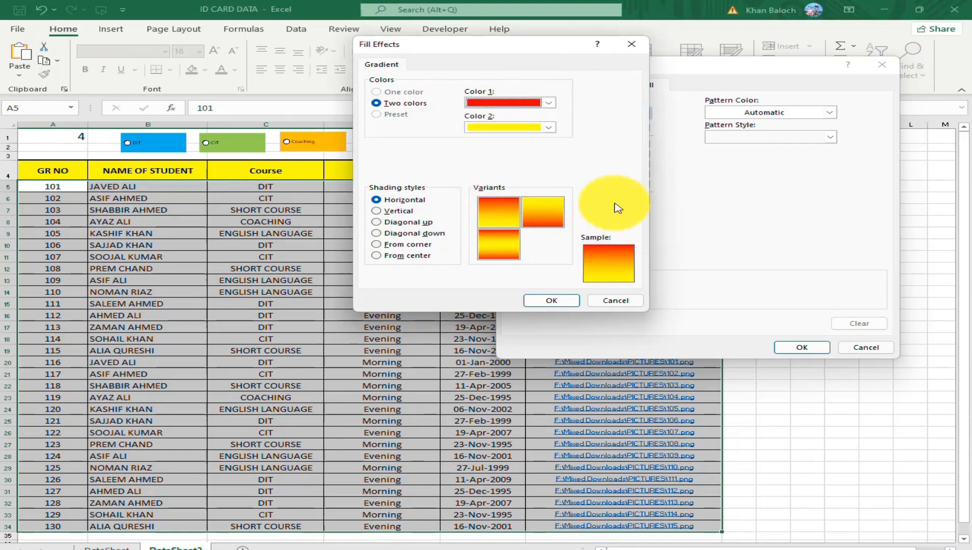
{"action": "left_click", "coordinate": [498, 244]}
{"action": "left_click", "coordinate": [552, 301]}
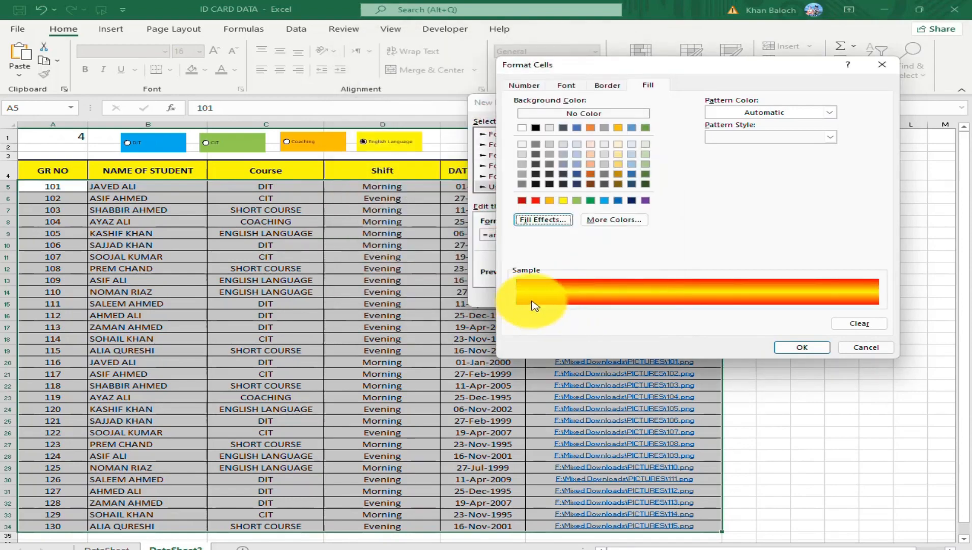
Set the English Language rule's font style to Bold Italic and apply the rule to the selected rows.
{"action": "left_click", "coordinate": [566, 85]}
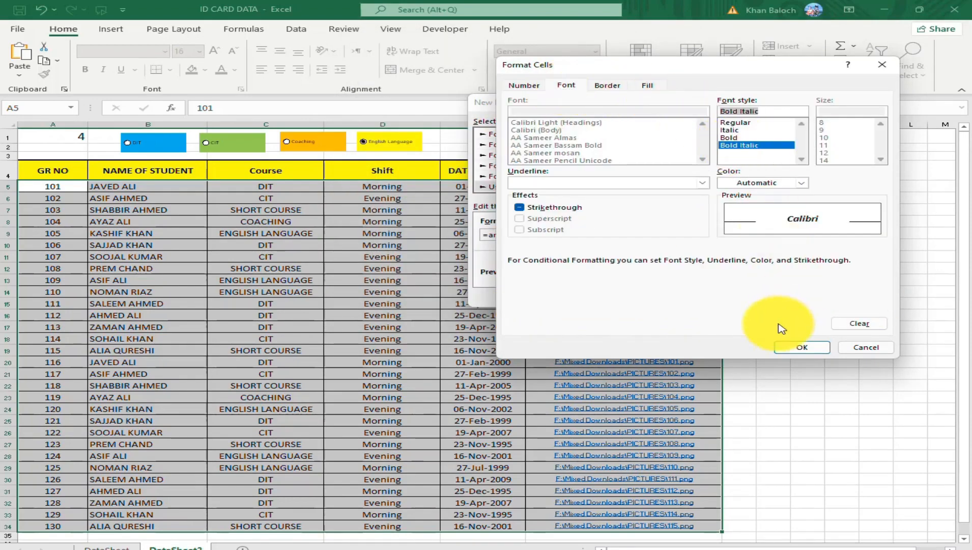
{"action": "left_click", "coordinate": [802, 347]}
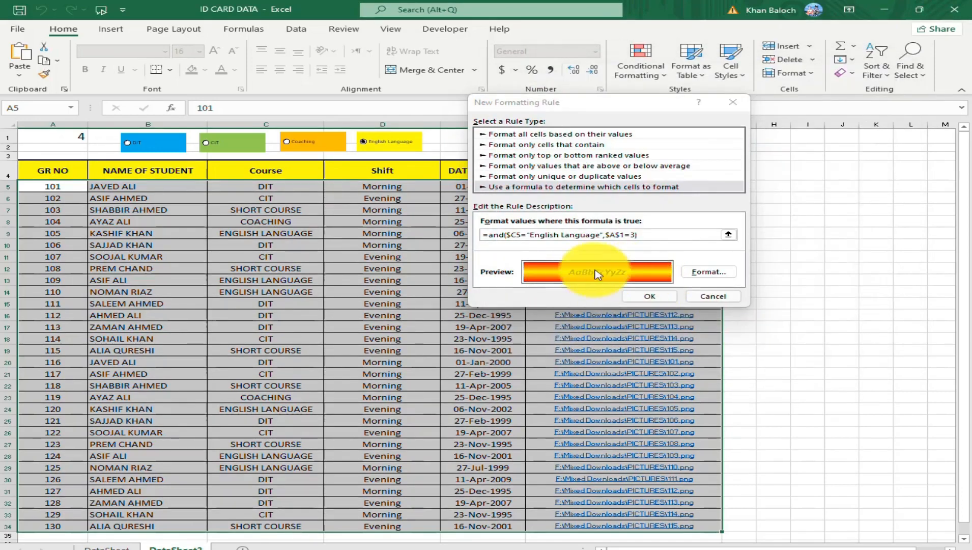
{"action": "left_click", "coordinate": [652, 297]}
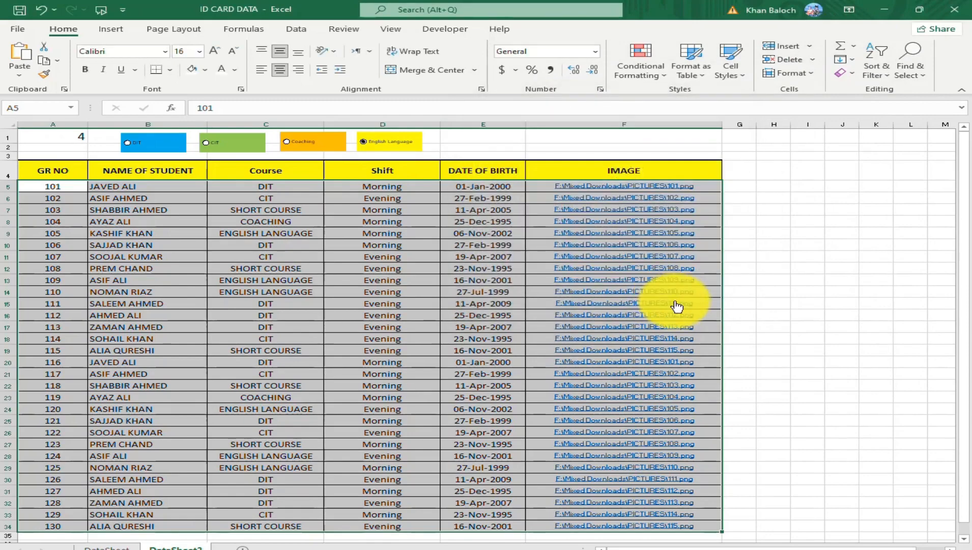
Switch between the English Language and Coaching option buttons to check which rows each one highlights.
{"action": "left_click", "coordinate": [360, 149]}
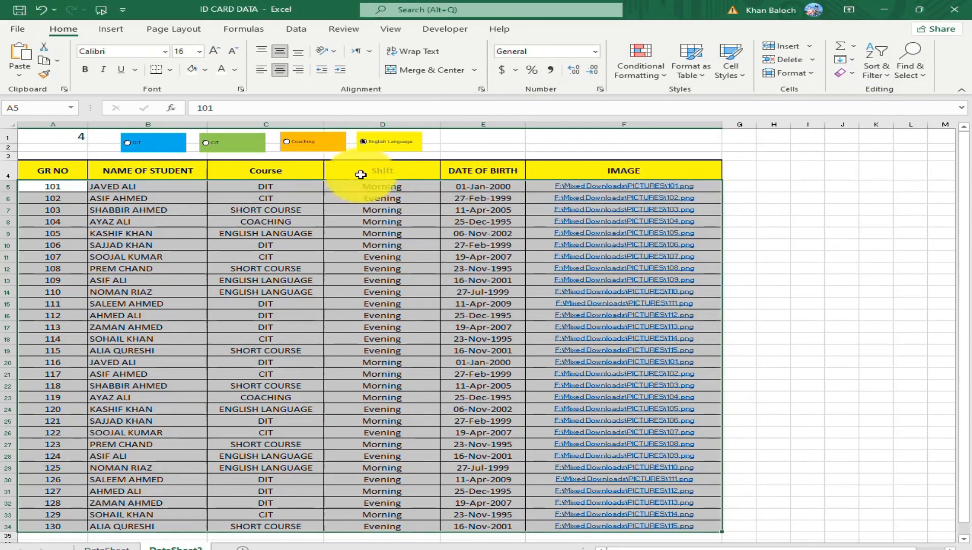
{"action": "left_click", "coordinate": [286, 144]}
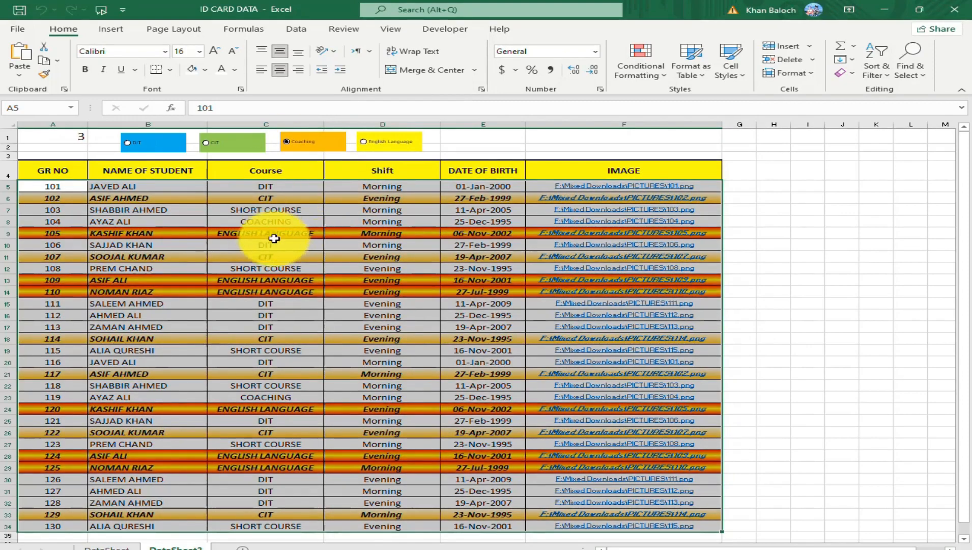
{"action": "left_click", "coordinate": [365, 146]}
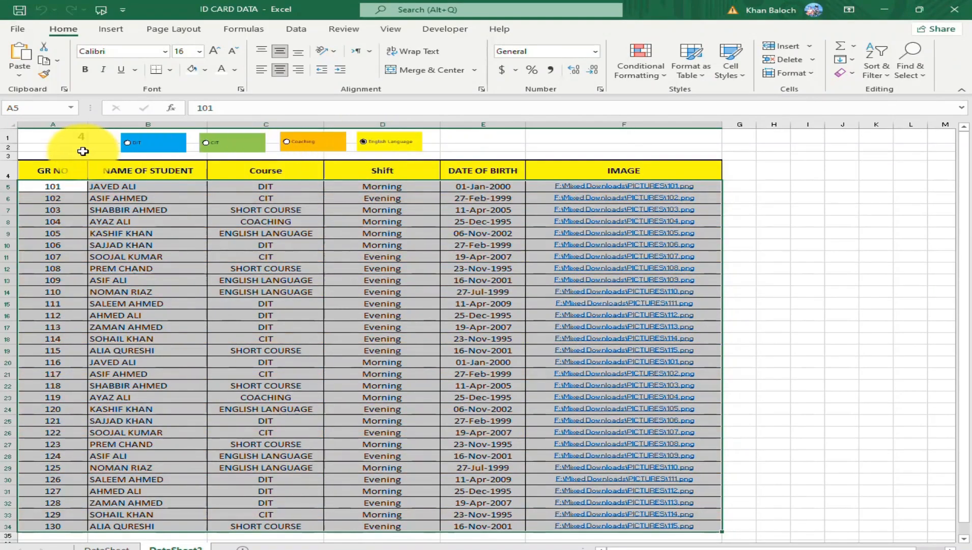
{"action": "left_click", "coordinate": [288, 147]}
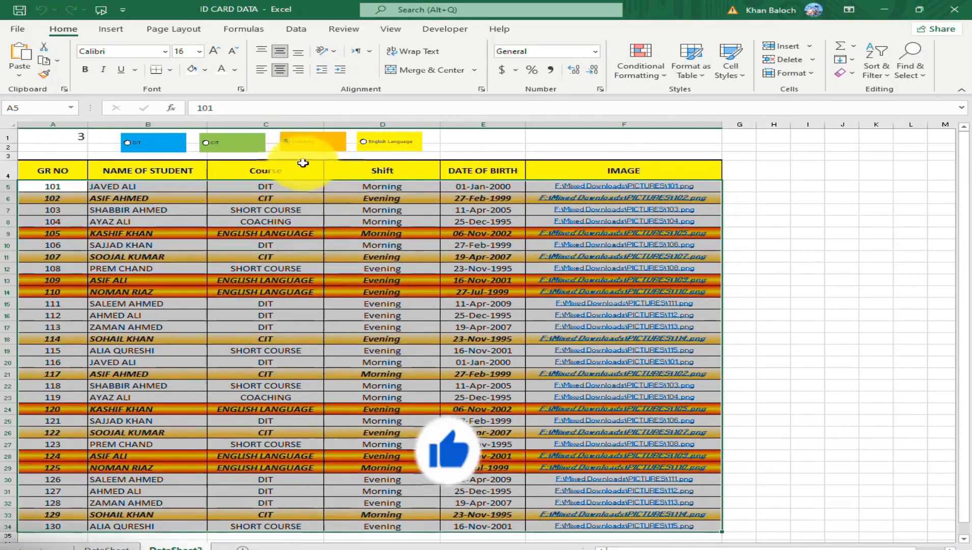
Edit the existing white-to-orange gradient rule so its formula reads =AND($C5="Coaching",$A$1=3).
{"action": "left_click", "coordinate": [653, 74]}
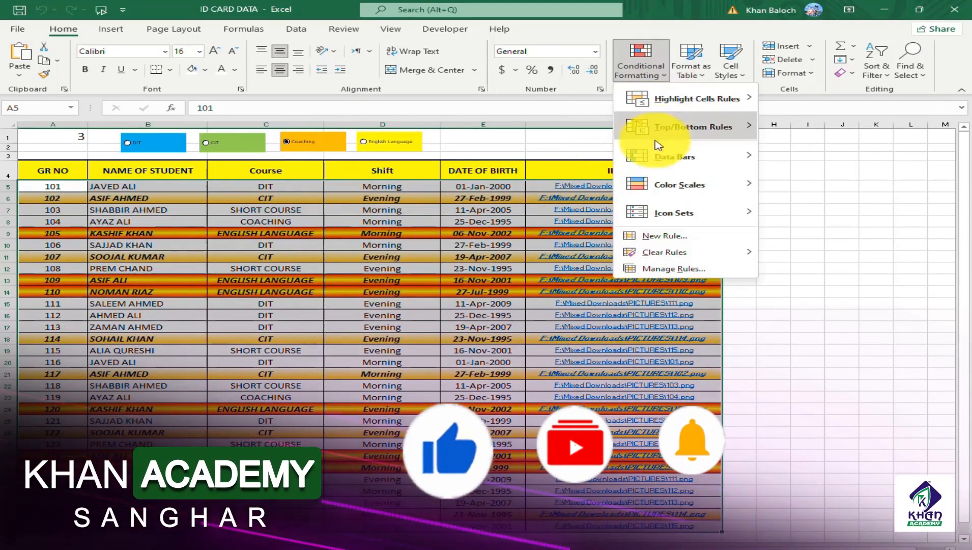
{"action": "left_click", "coordinate": [696, 272]}
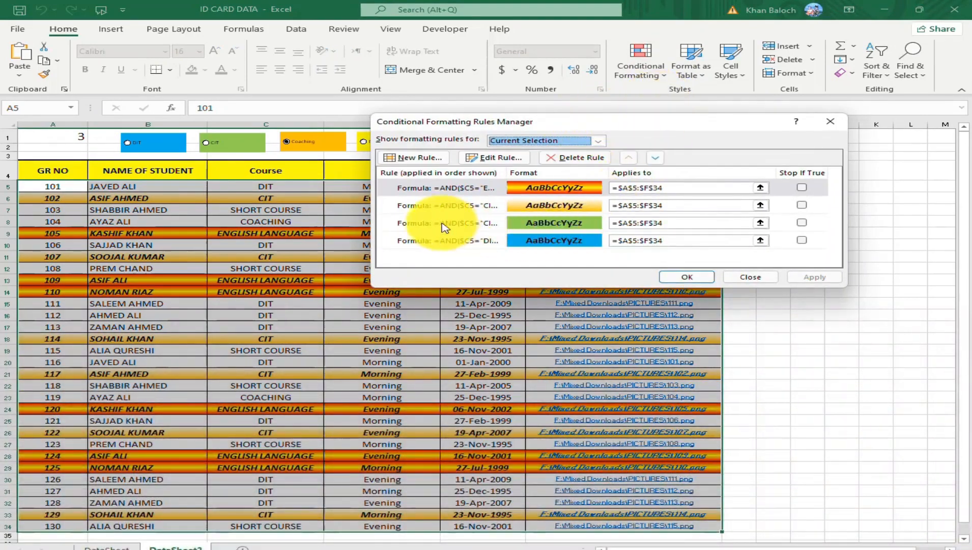
{"action": "left_click", "coordinate": [448, 190]}
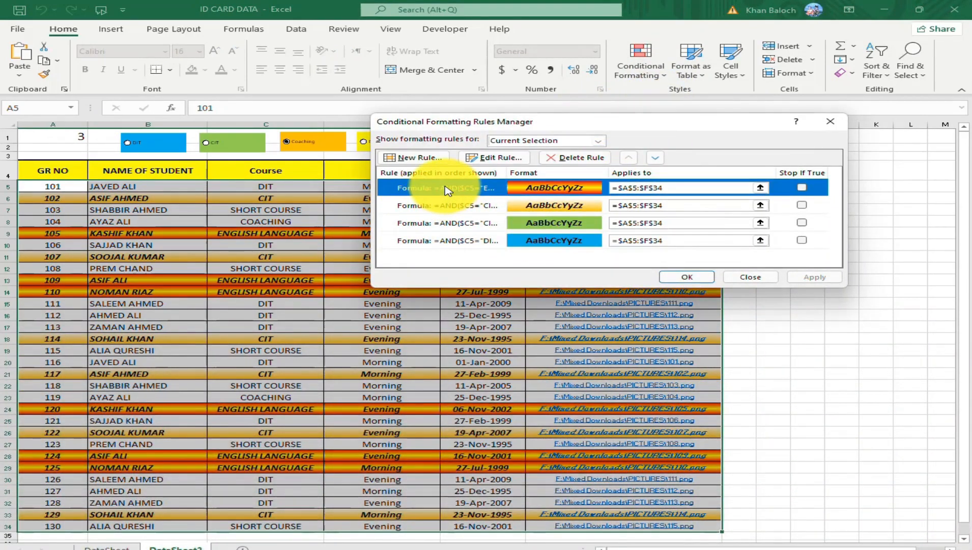
{"action": "left_click", "coordinate": [460, 206]}
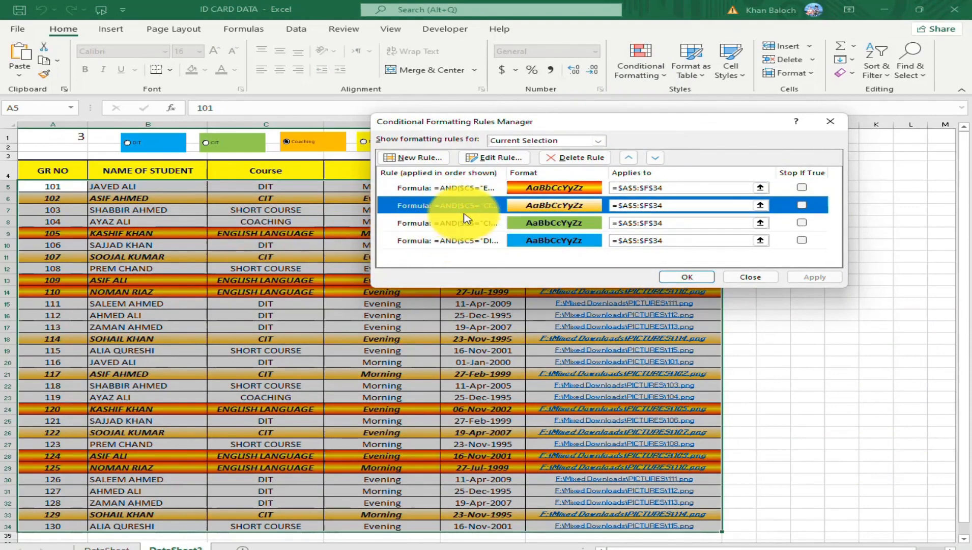
{"action": "left_click", "coordinate": [494, 158]}
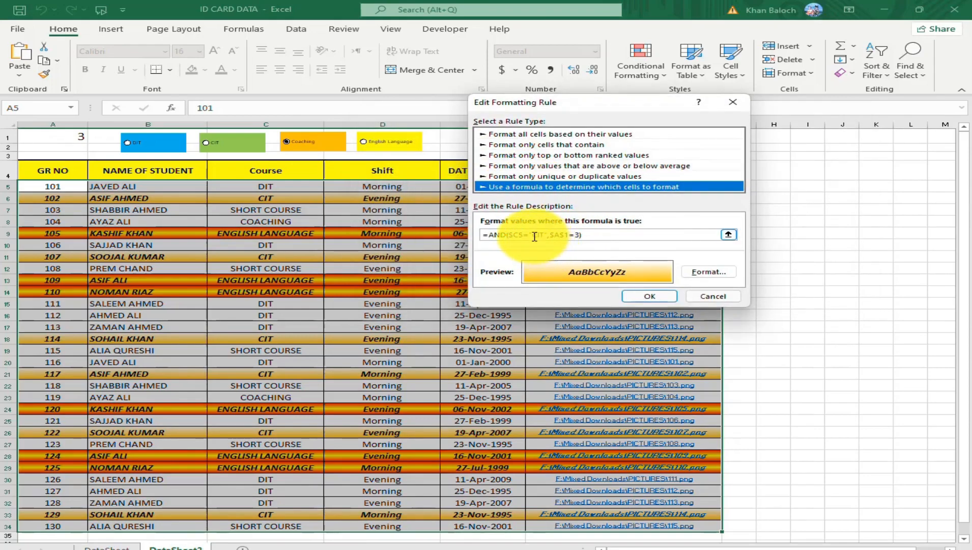
{"action": "left_click_drag", "start_coordinate": [531, 235], "coordinate": [544, 235]}
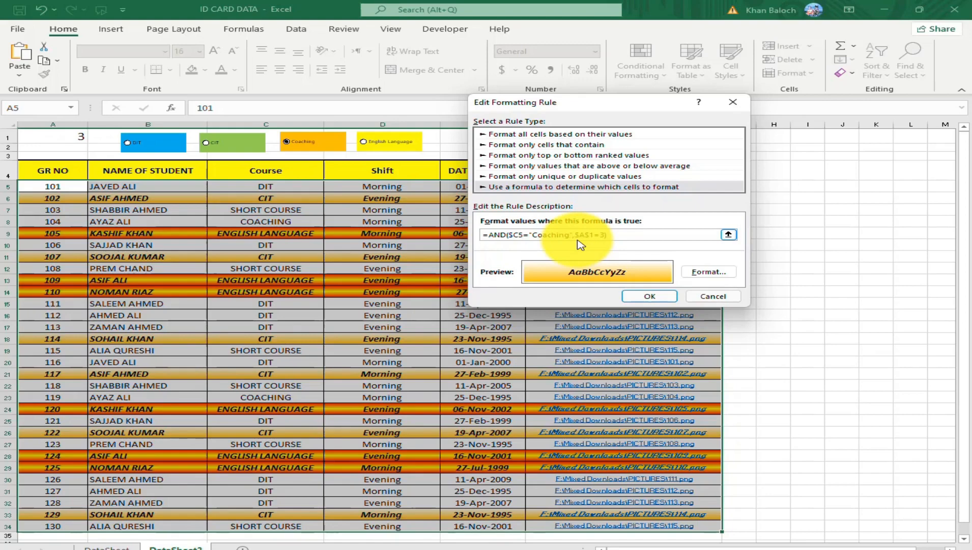
{"action": "left_click", "coordinate": [651, 297]}
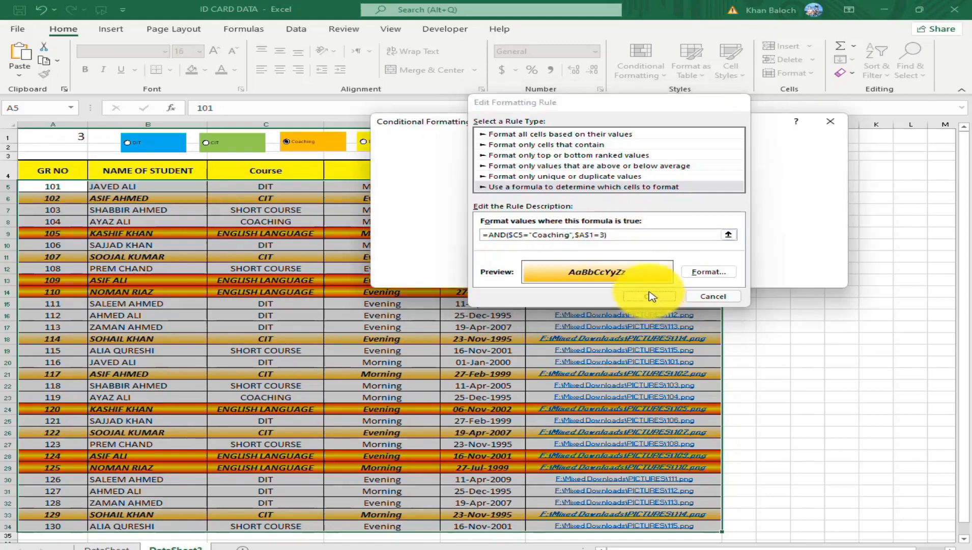
Change the English Language rule's formula to =AND($C5="English Language",$A$1=4) and apply the edited rules to the sheet.
{"action": "left_click", "coordinate": [435, 187]}
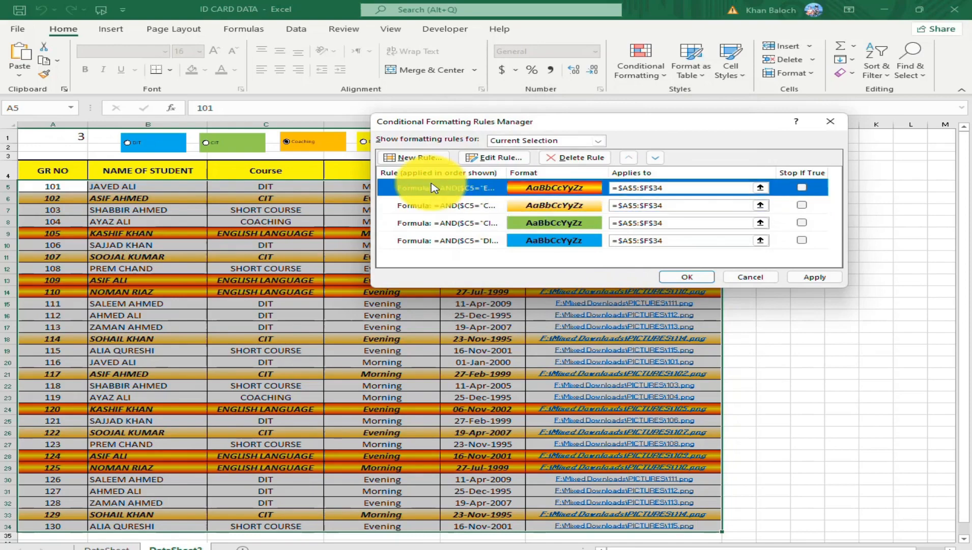
{"action": "left_click", "coordinate": [490, 162]}
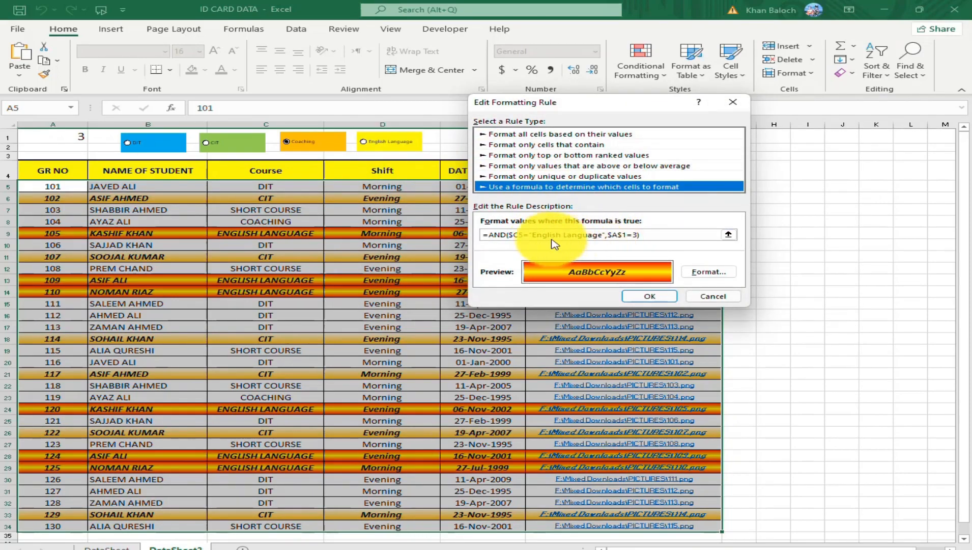
{"action": "left_click", "coordinate": [603, 236]}
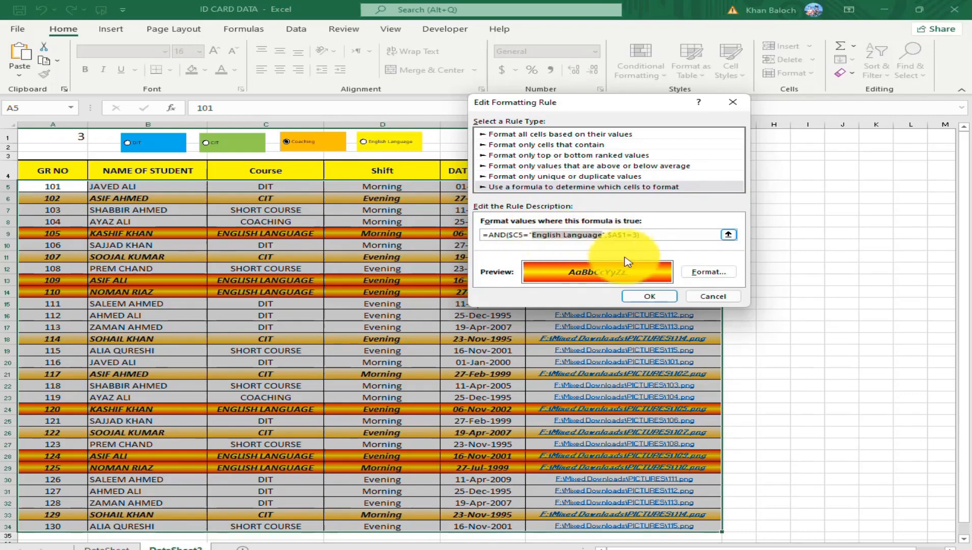
{"action": "left_click", "coordinate": [657, 237]}
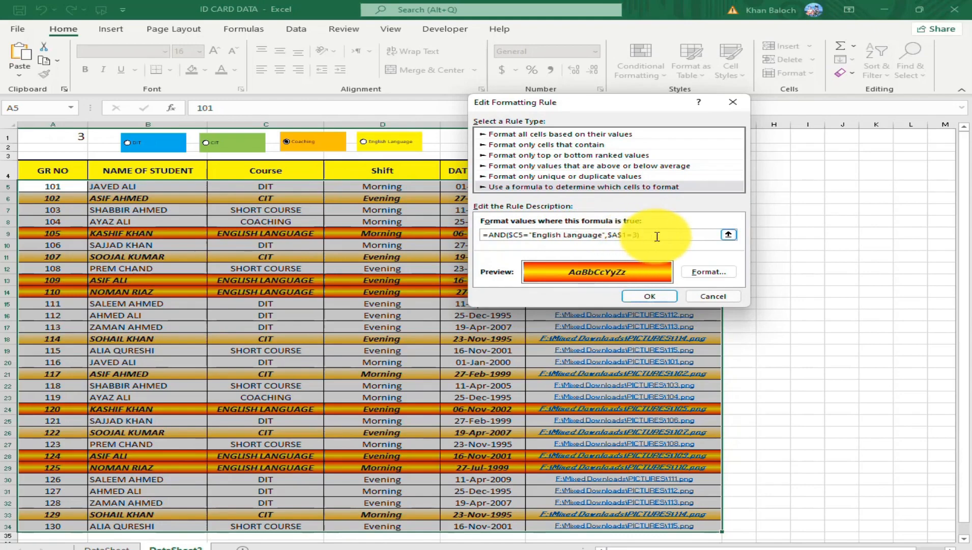
{"action": "left_click", "coordinate": [649, 296]}
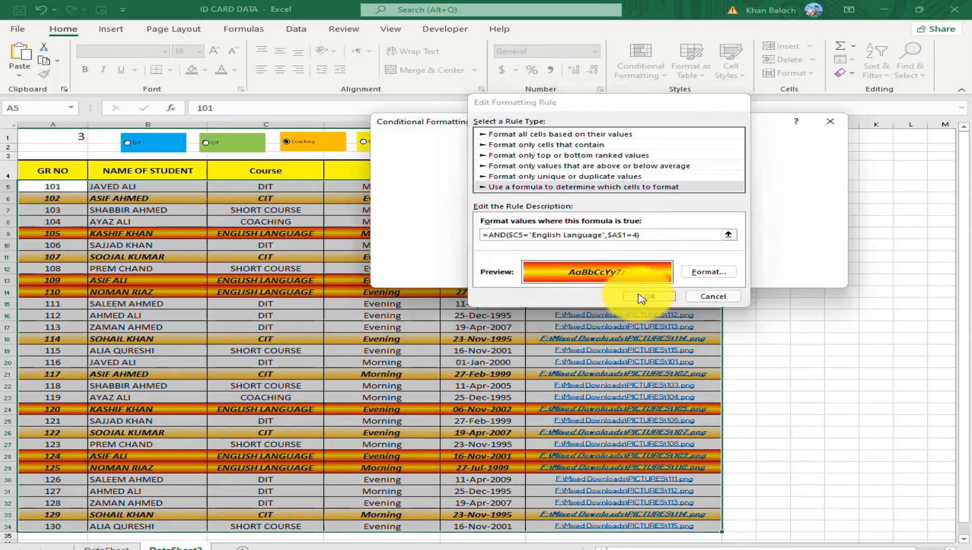
{"action": "left_click", "coordinate": [686, 278]}
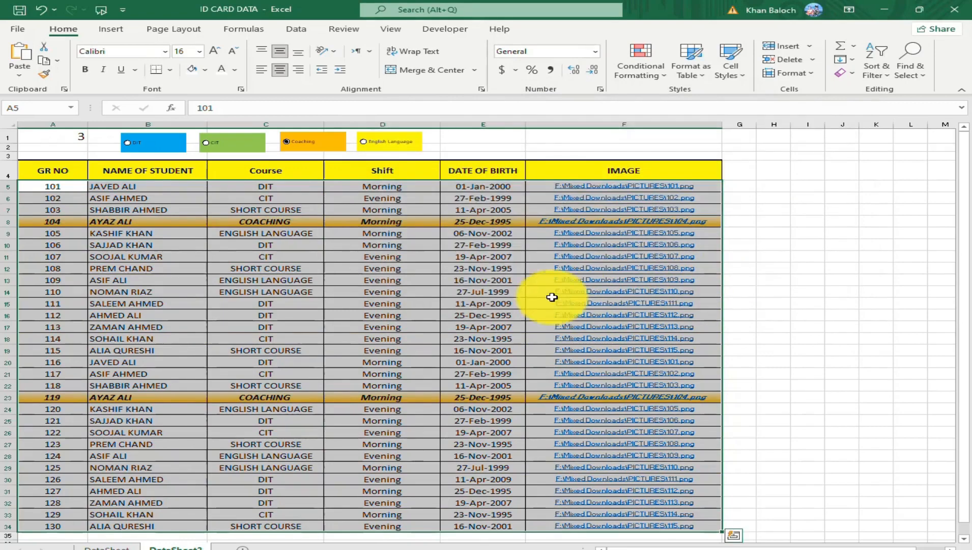
Test the row highlighting by selecting the English Language, Coaching, CIT and DIT option buttons one after another.
{"action": "left_click", "coordinate": [364, 143]}
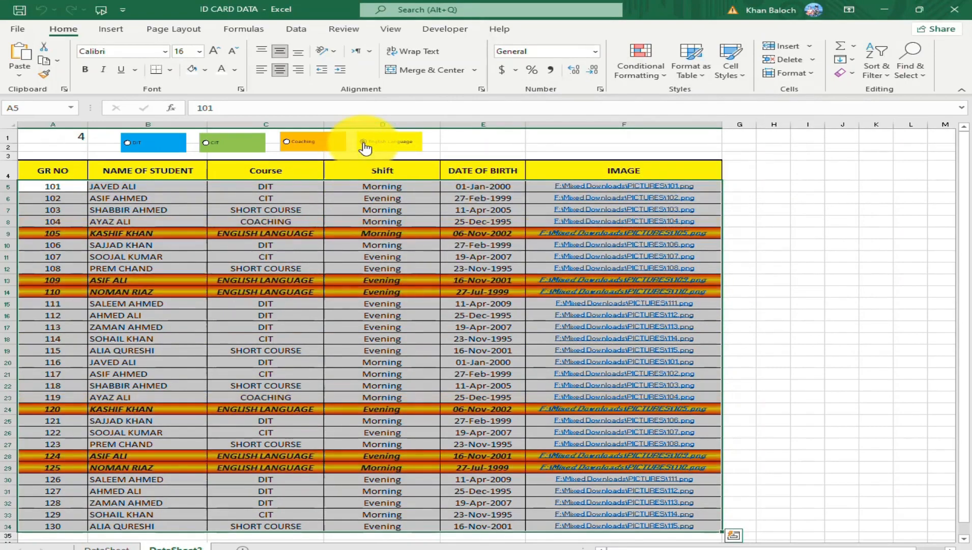
{"action": "left_click", "coordinate": [290, 148]}
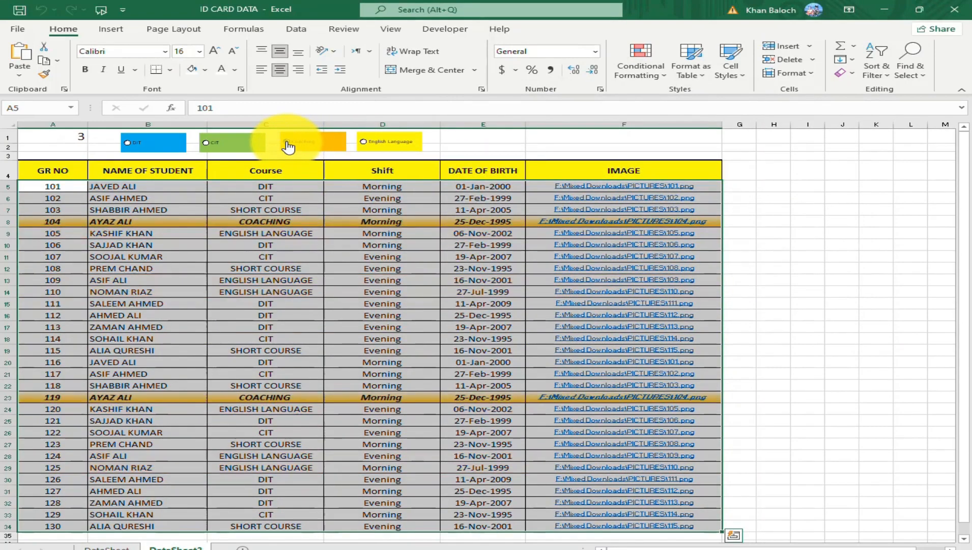
{"action": "left_click", "coordinate": [206, 146]}
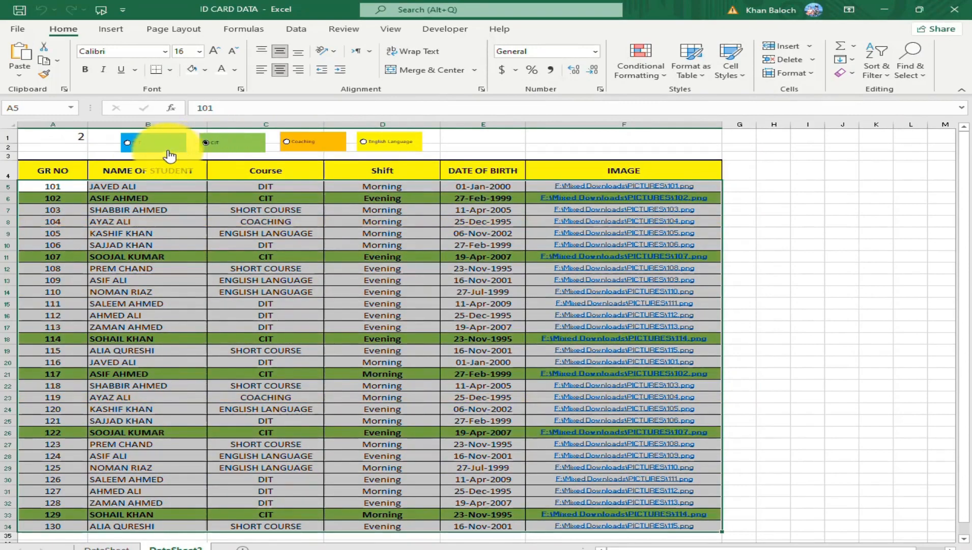
{"action": "left_click", "coordinate": [131, 148]}
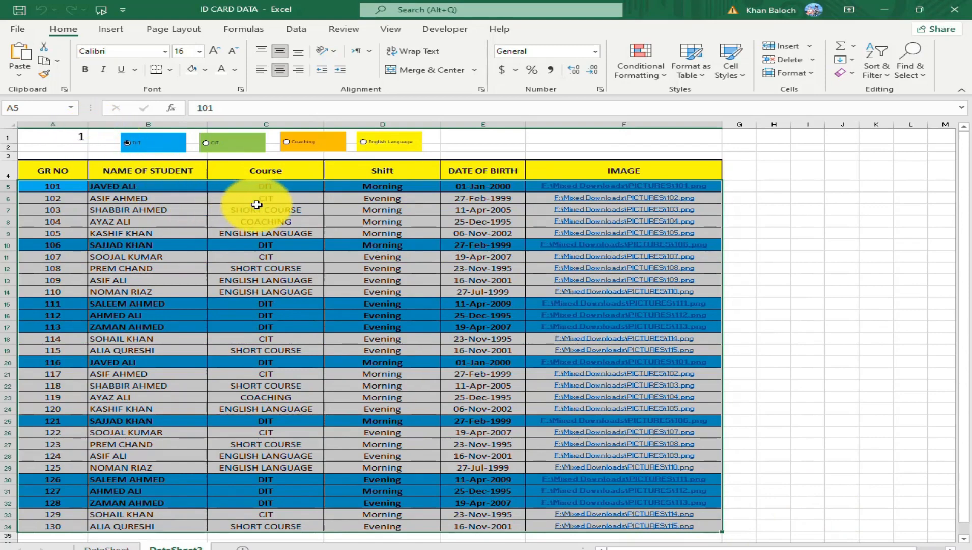
Hide the linked number in cell A1 by setting its font color to white.
{"action": "left_click", "coordinate": [54, 138]}
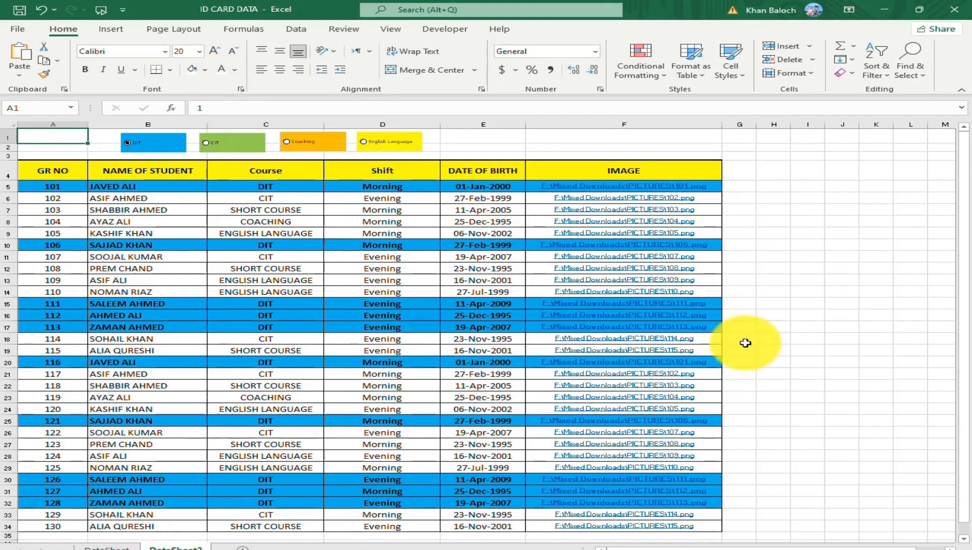
Test the CIT and Coaching option buttons in turn, checking the highlighted rows down the student list for each.
{"action": "scroll", "coordinate": [859, 351], "scroll_direction": "up", "scroll_amount": 10}
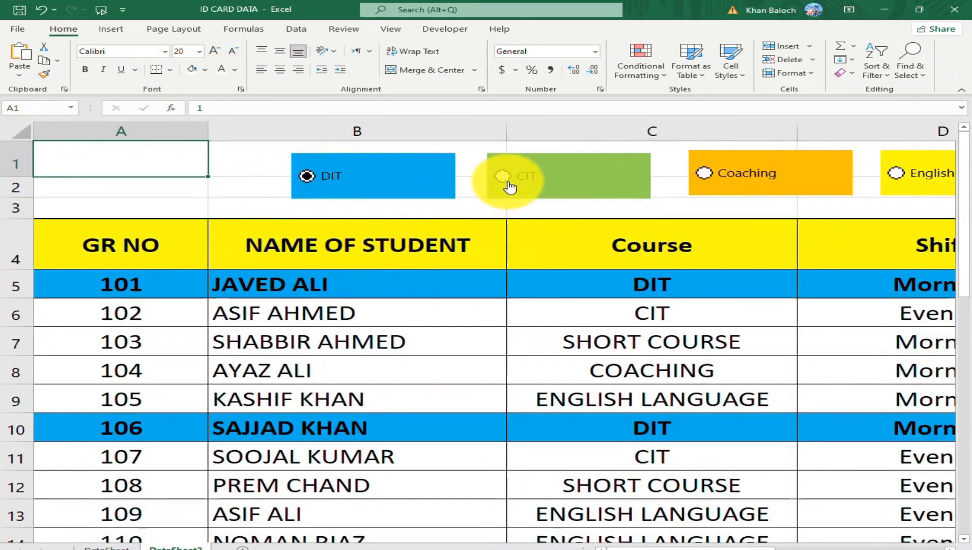
{"action": "left_click", "coordinate": [505, 178]}
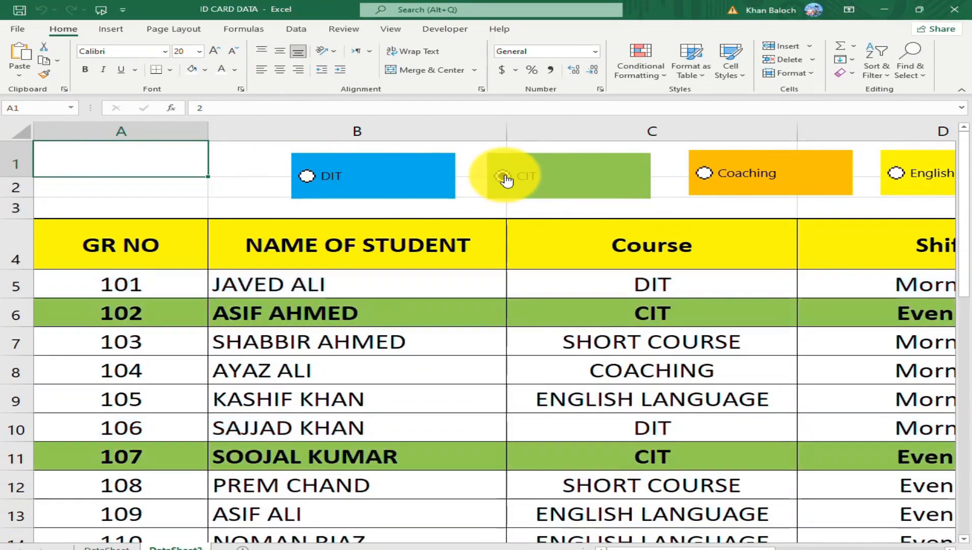
{"action": "scroll", "coordinate": [285, 391], "scroll_direction": "down", "scroll_amount": 7}
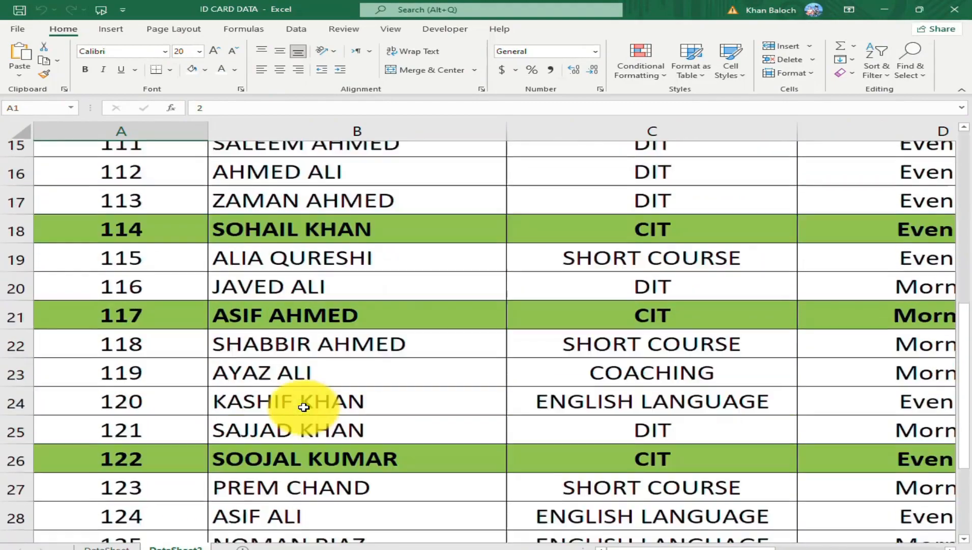
{"action": "scroll", "coordinate": [304, 410], "scroll_direction": "up", "scroll_amount": 7}
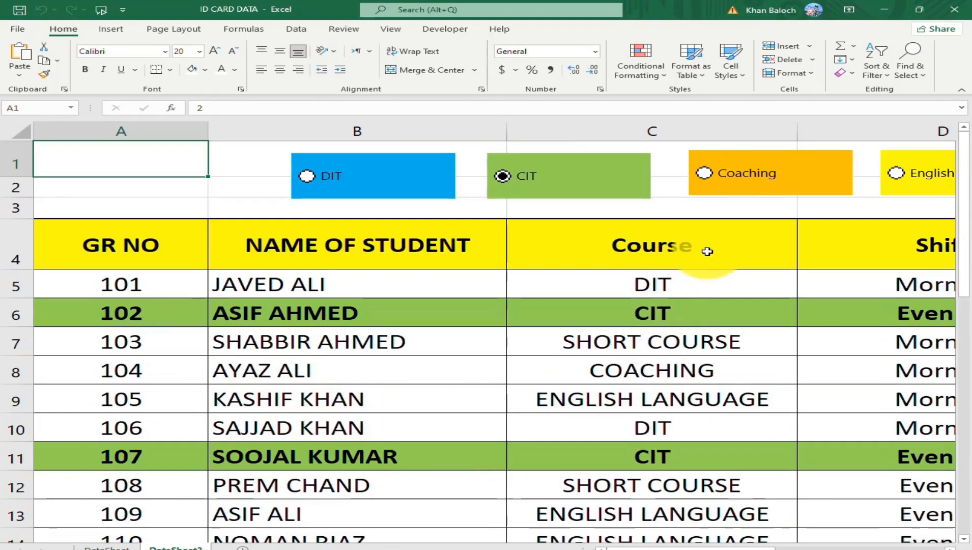
{"action": "left_click", "coordinate": [702, 174]}
{"action": "scroll", "coordinate": [712, 351], "scroll_direction": "down", "scroll_amount": 8}
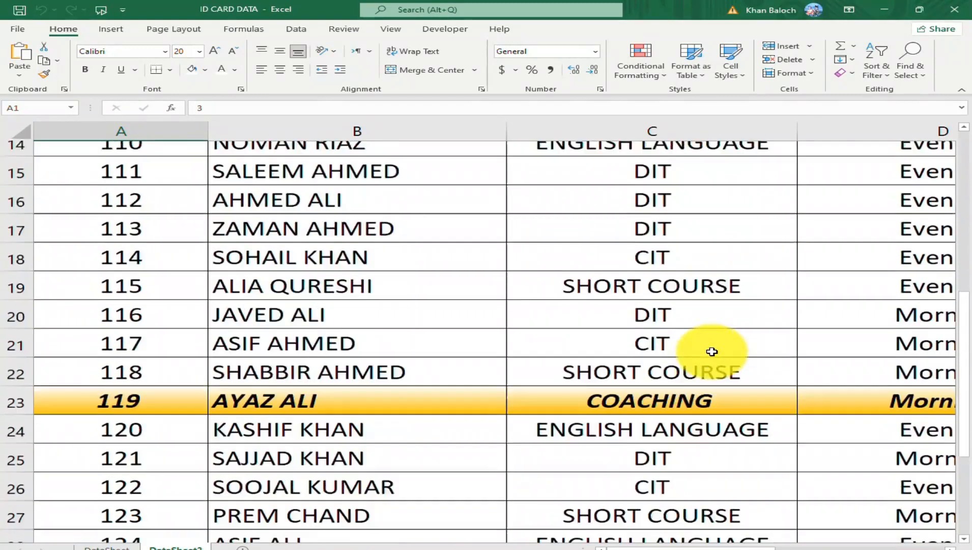
{"action": "scroll", "coordinate": [720, 374], "scroll_direction": "up", "scroll_amount": 7}
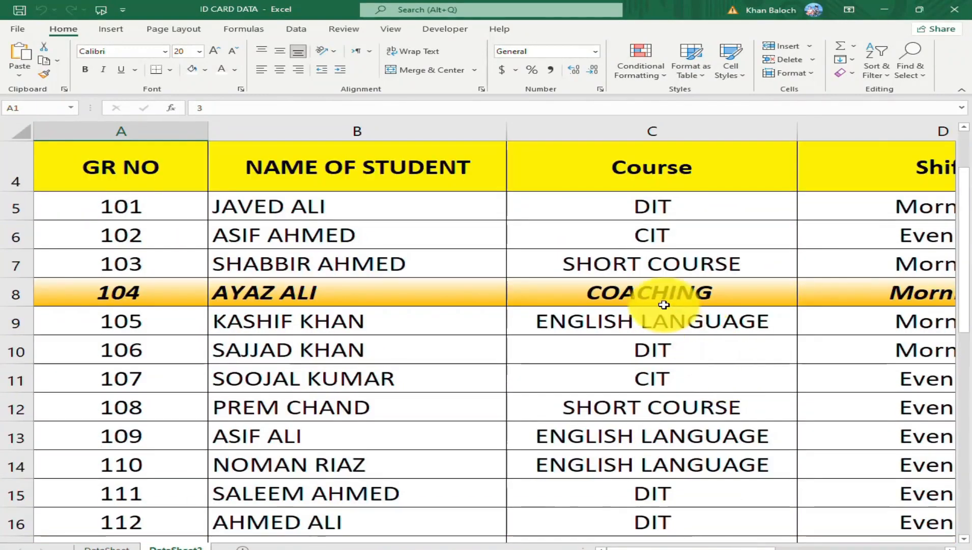
Select the DIT option button and change the course in cell C13, for GR NO 109, to DIT.
{"action": "scroll", "coordinate": [560, 255], "scroll_direction": "up", "scroll_amount": 2}
{"action": "left_click", "coordinate": [308, 184]}
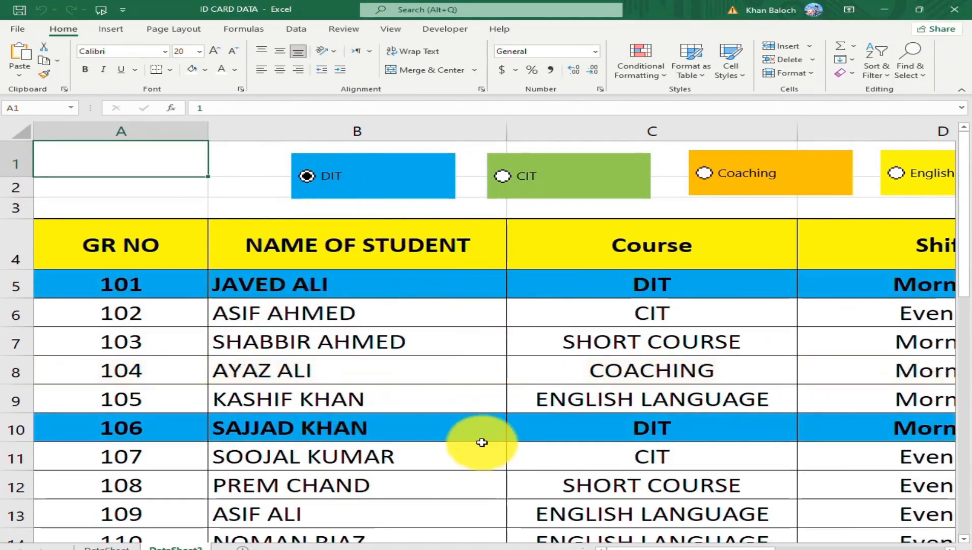
{"action": "scroll", "coordinate": [489, 441], "scroll_direction": "down", "scroll_amount": 3}
{"action": "left_click", "coordinate": [623, 326]}
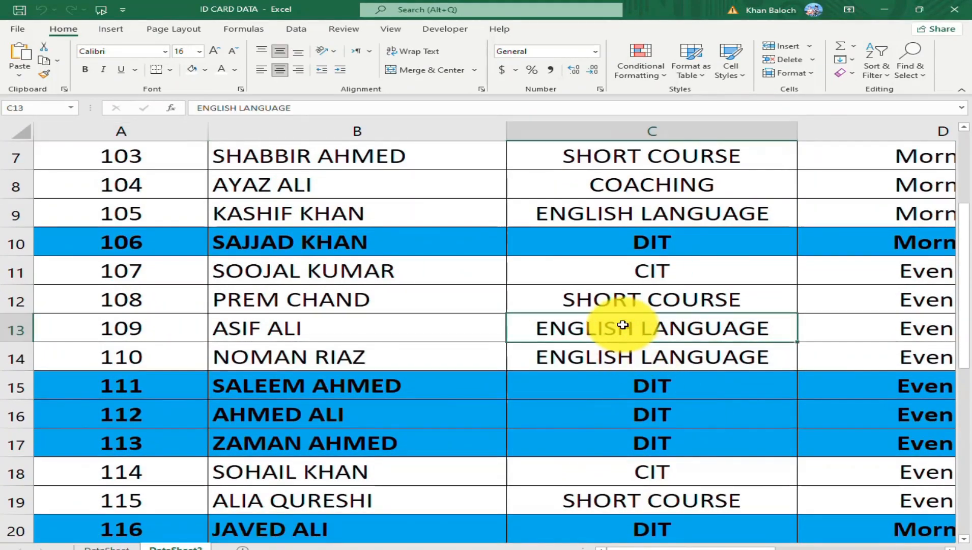
{"action": "type", "text": "DI"}
{"action": "key", "text": "Up"}
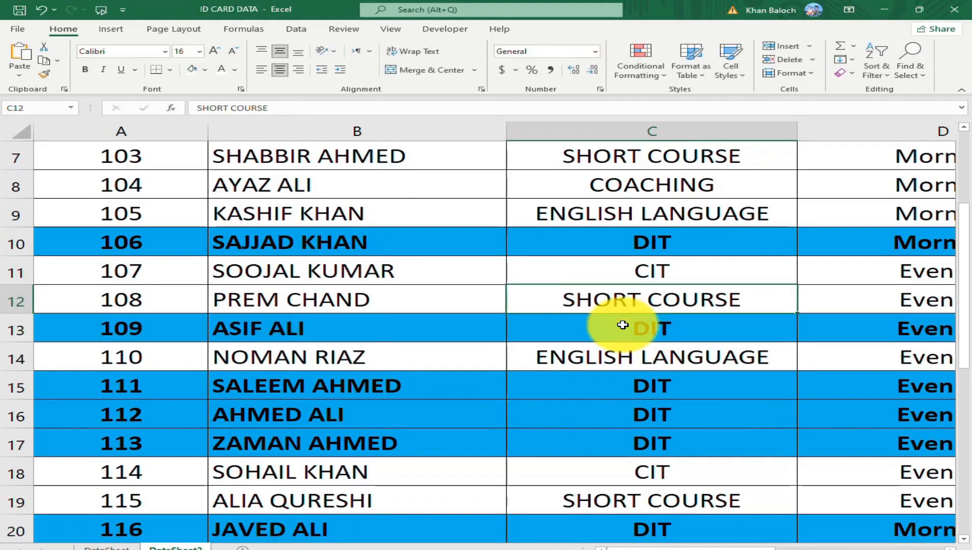
Recheck the row highlighting by selecting the CIT, Coaching and English Language option buttons in turn.
{"action": "scroll", "coordinate": [726, 375], "scroll_direction": "up", "scroll_amount": 2}
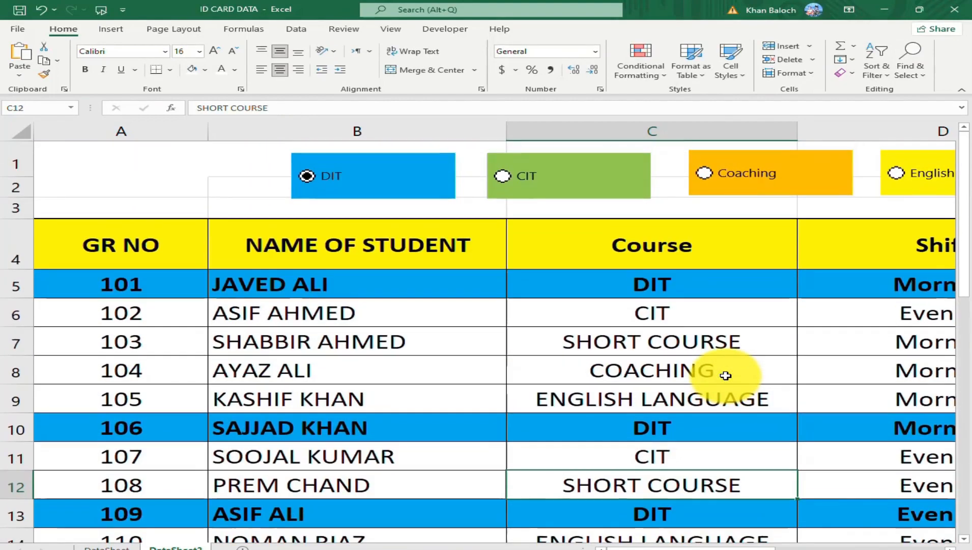
{"action": "left_click", "coordinate": [503, 176]}
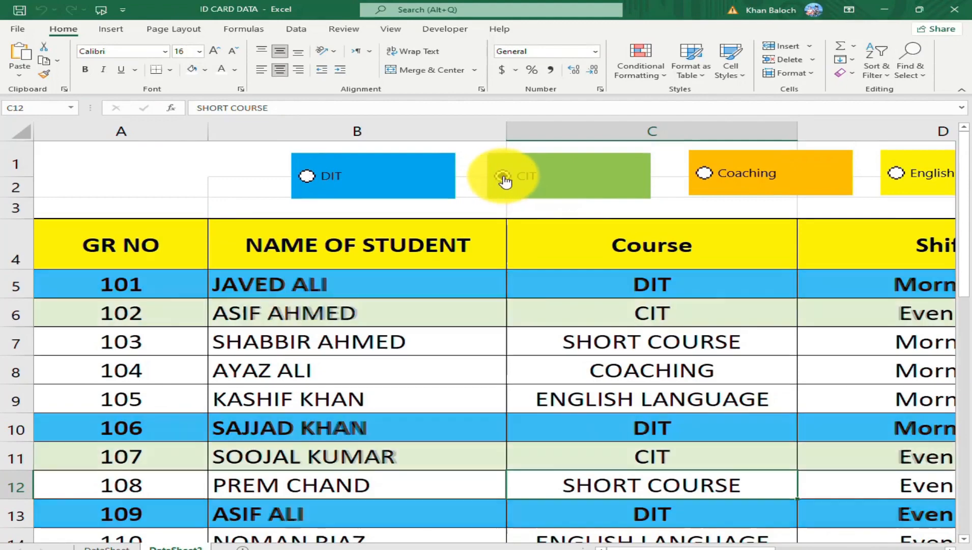
{"action": "left_click", "coordinate": [711, 190]}
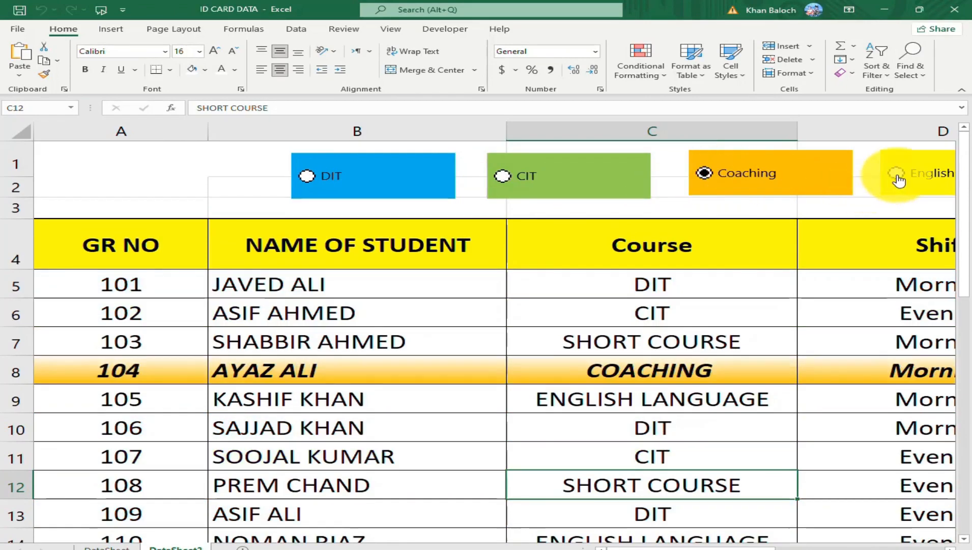
{"action": "left_click", "coordinate": [897, 176]}
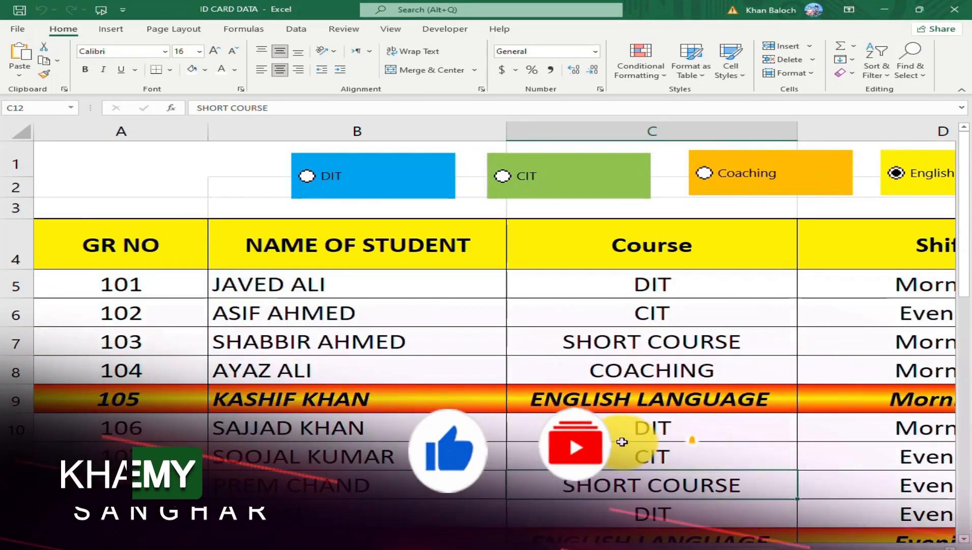
{"action": "scroll", "coordinate": [622, 442], "scroll_direction": "right", "scroll_amount": 2}
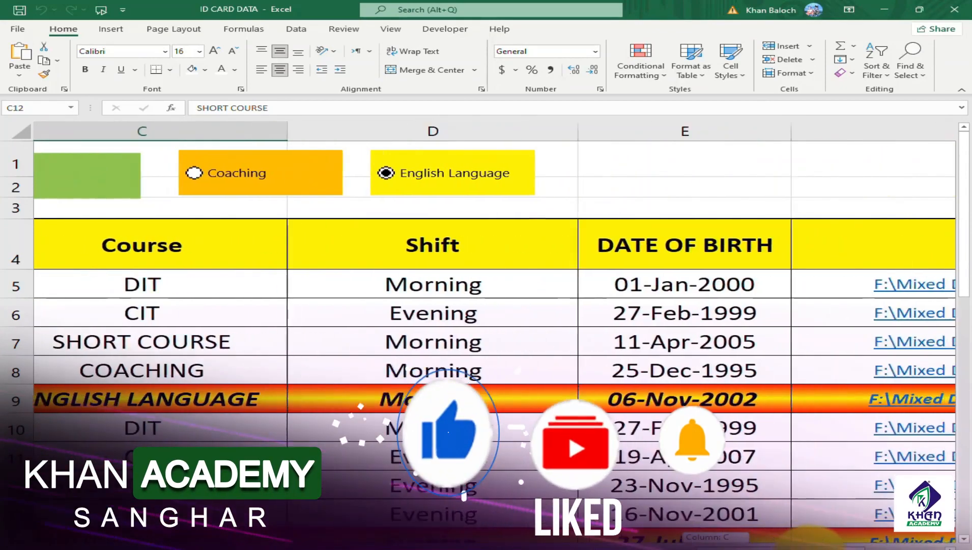